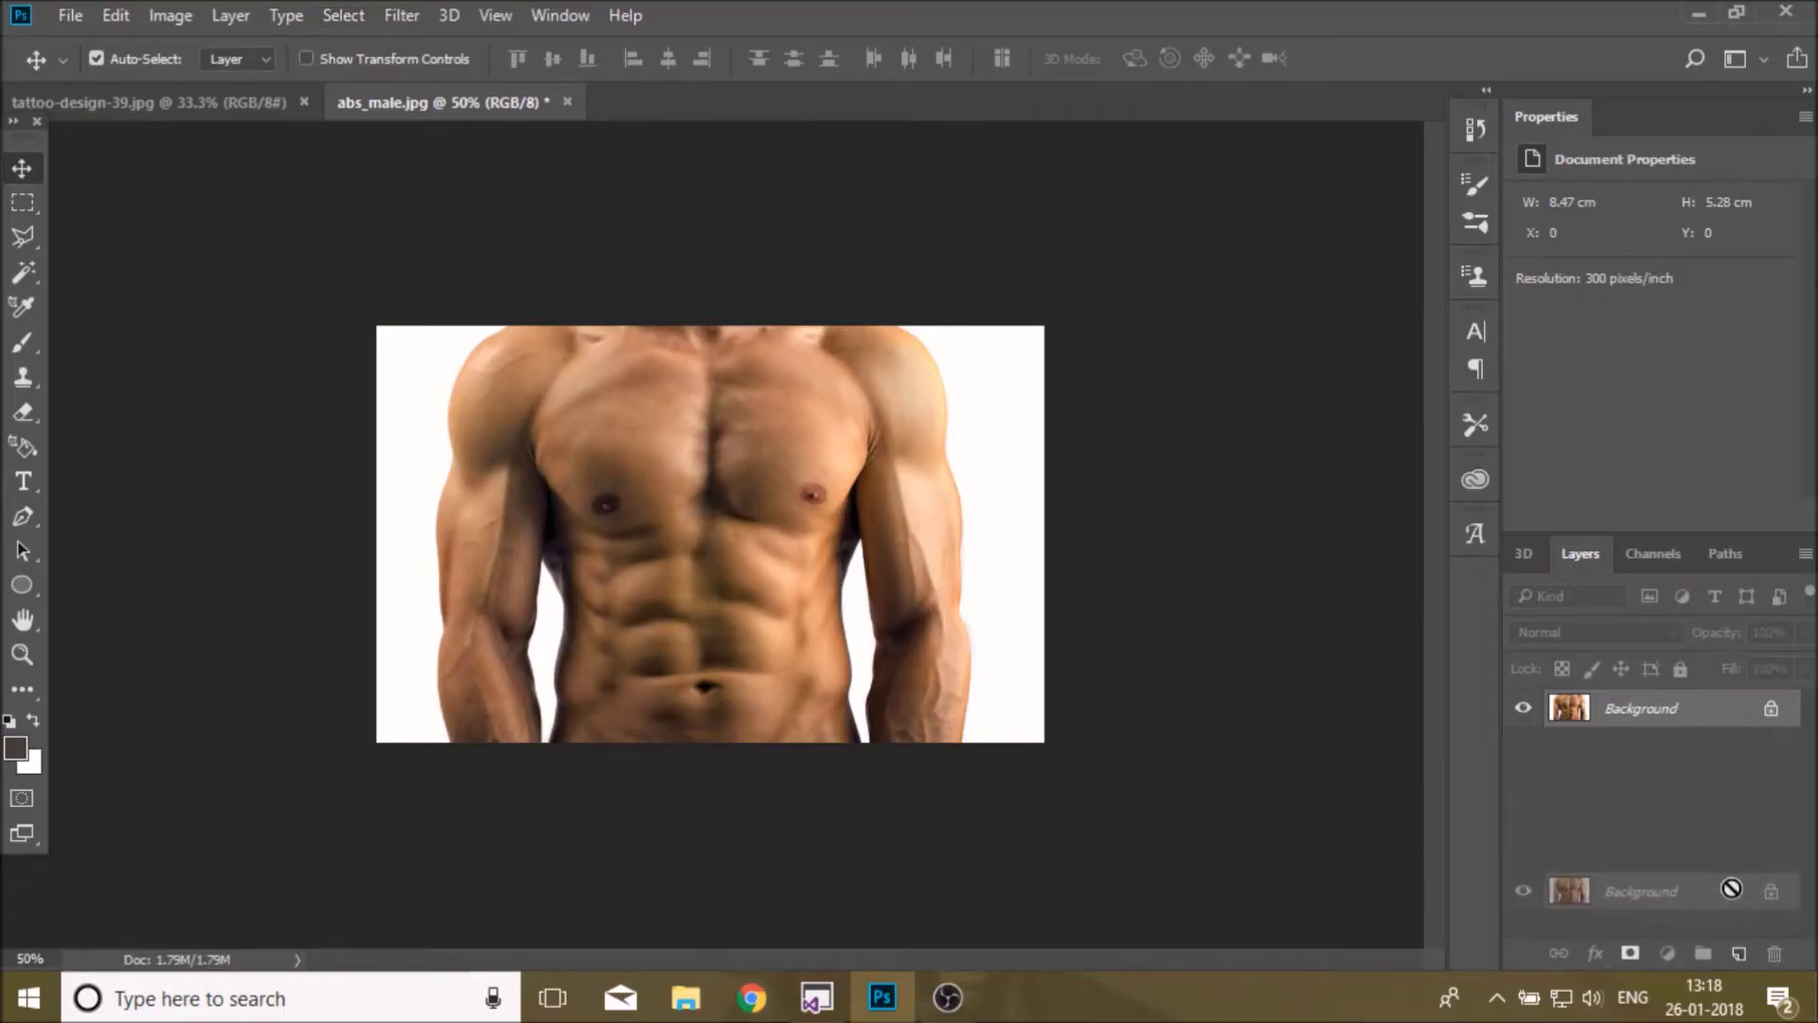
# - Duplicate the Background layer and give the copy a slight Gaussian Blur
pyautogui.moveTo(1705, 708); pyautogui.dragTo(1738, 954)
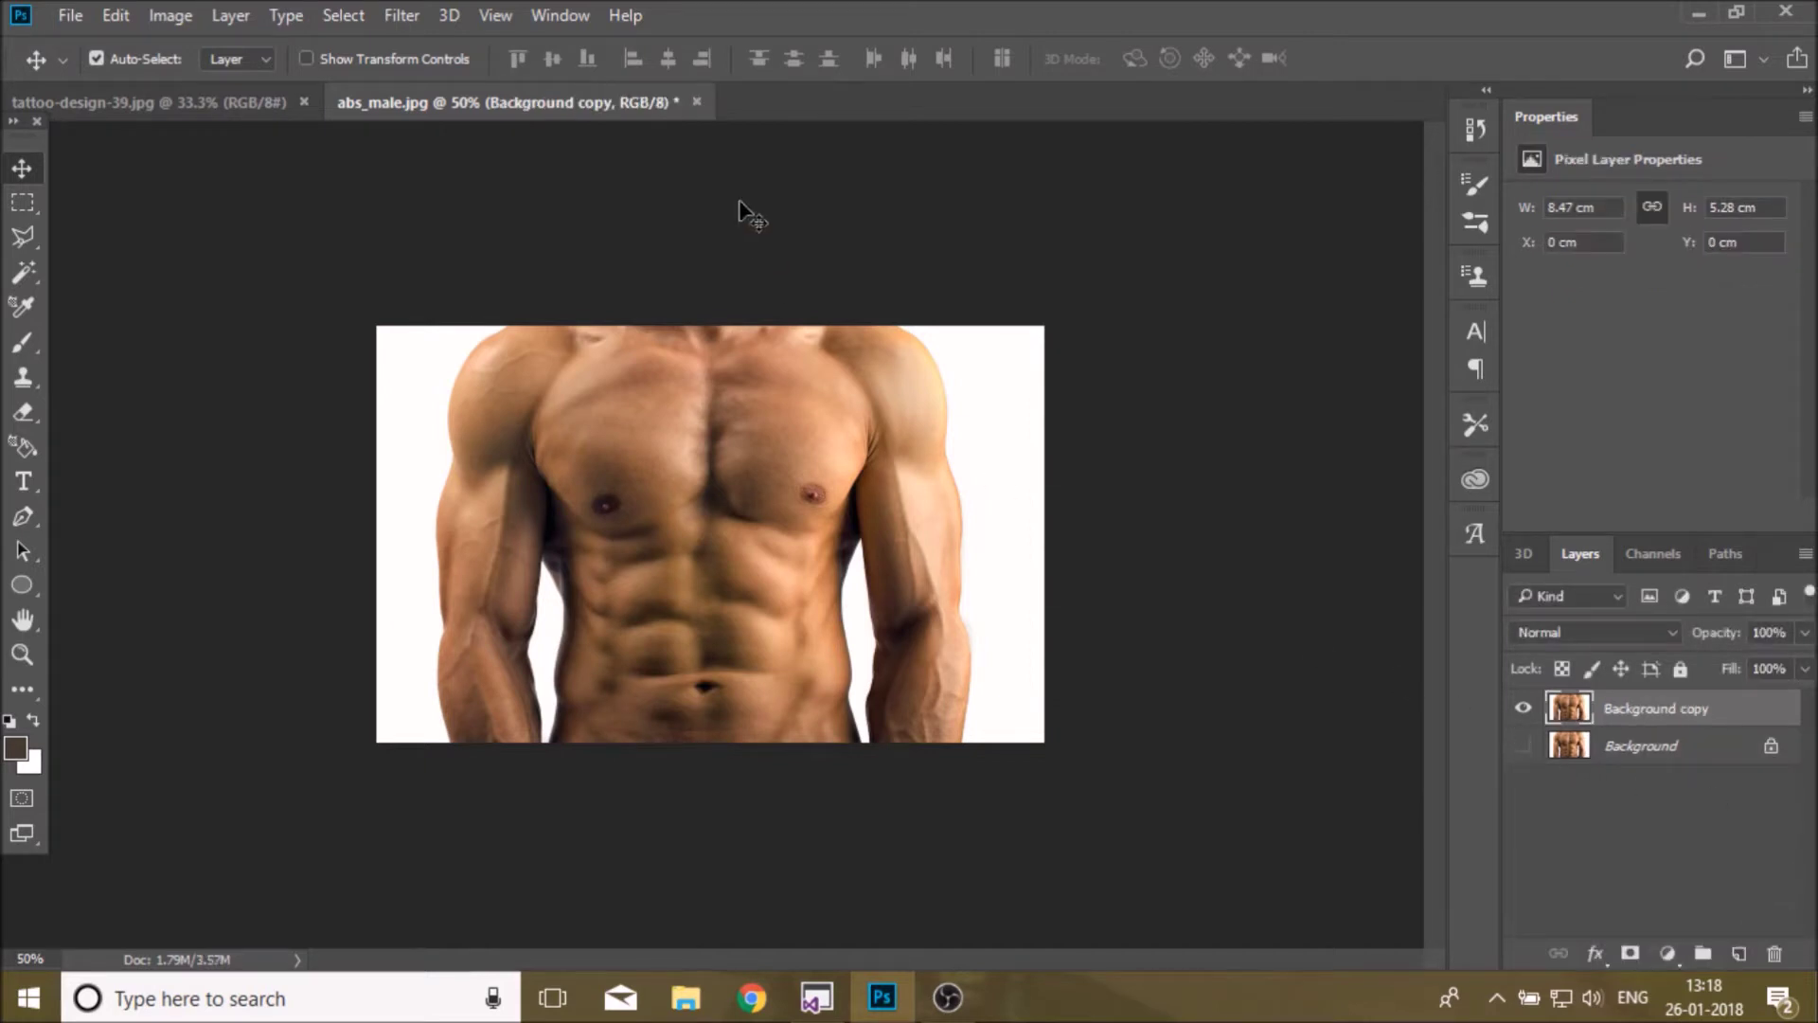
pyautogui.click(402, 15)
pyautogui.moveTo(426, 310)
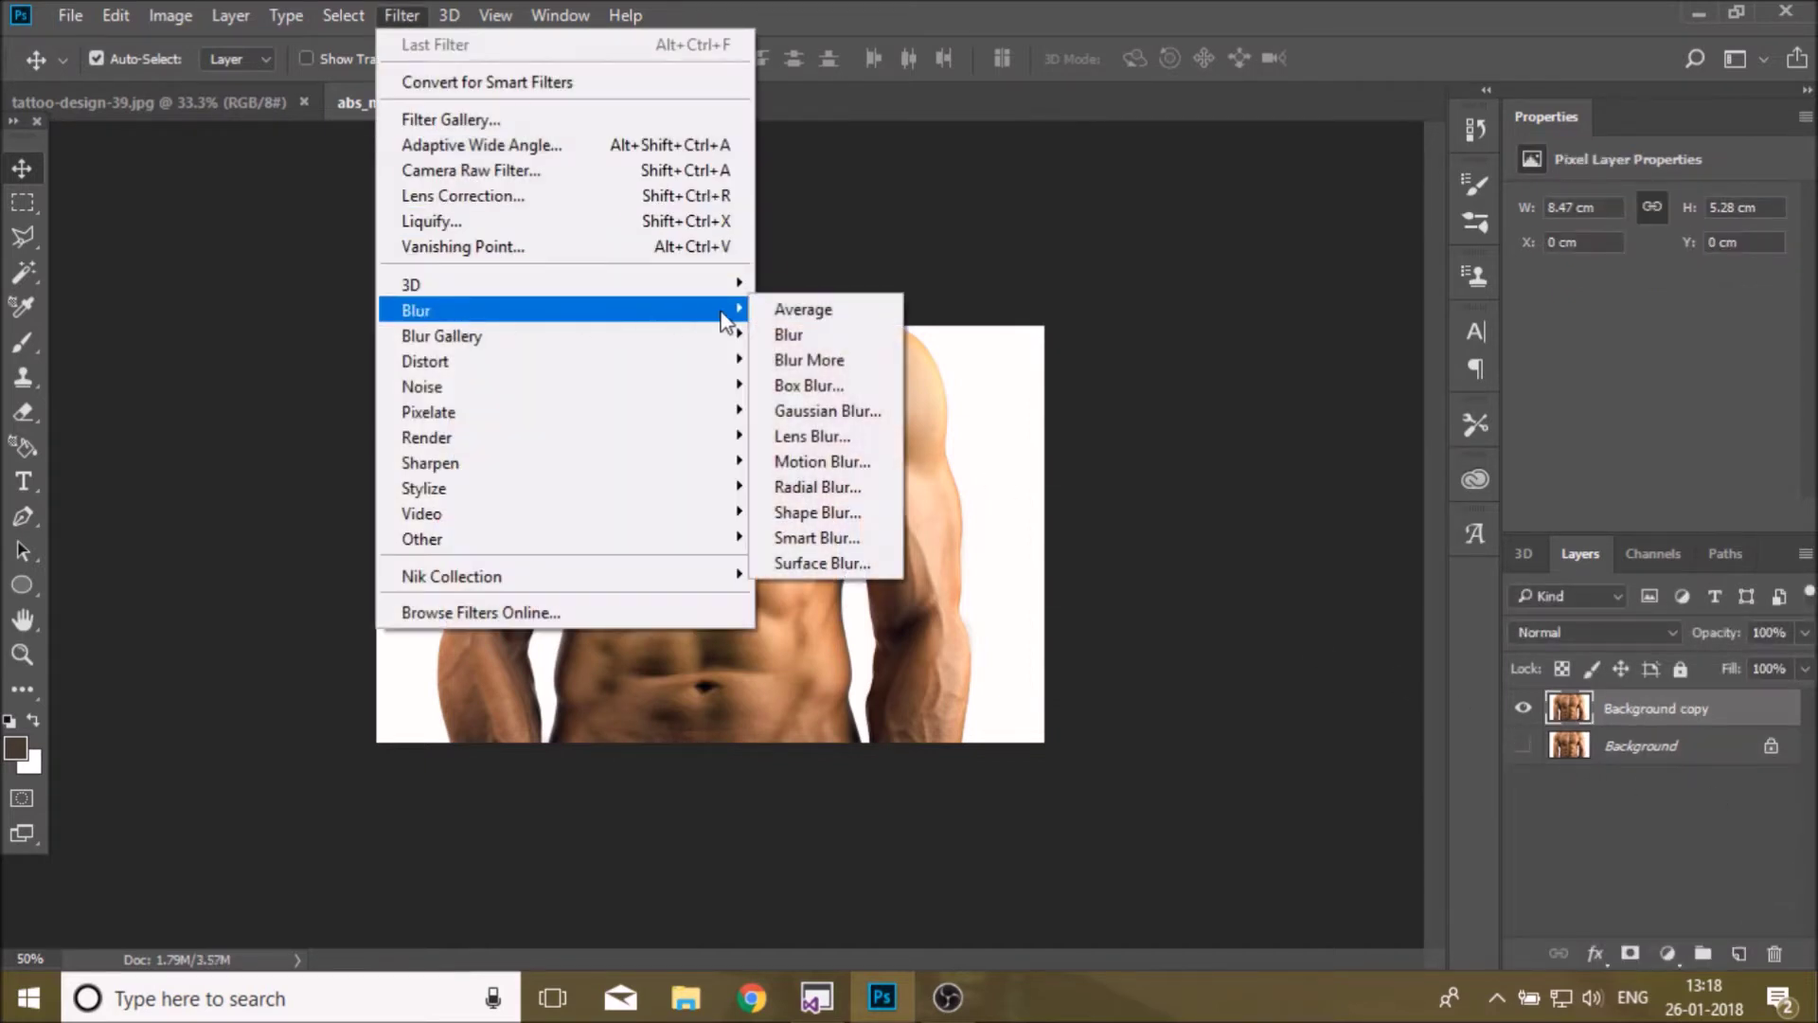
pyautogui.click(827, 413)
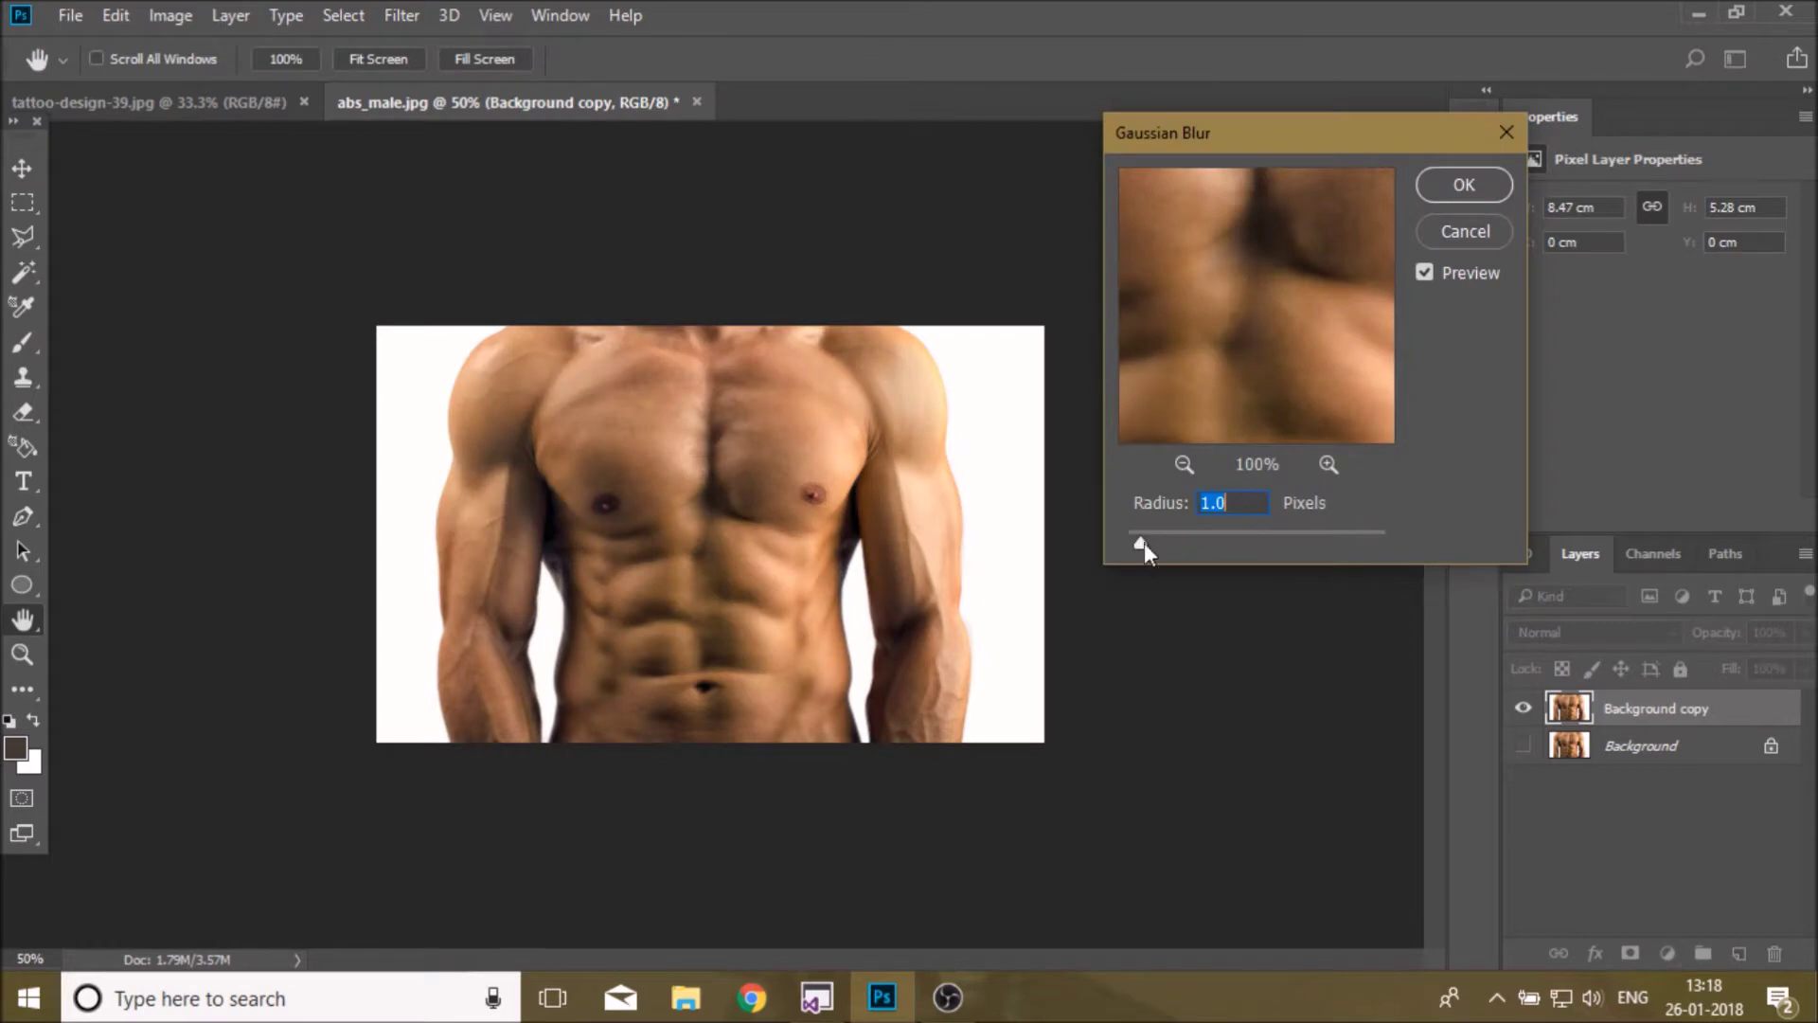
pyautogui.moveTo(1144, 543); pyautogui.dragTo(1168, 553)
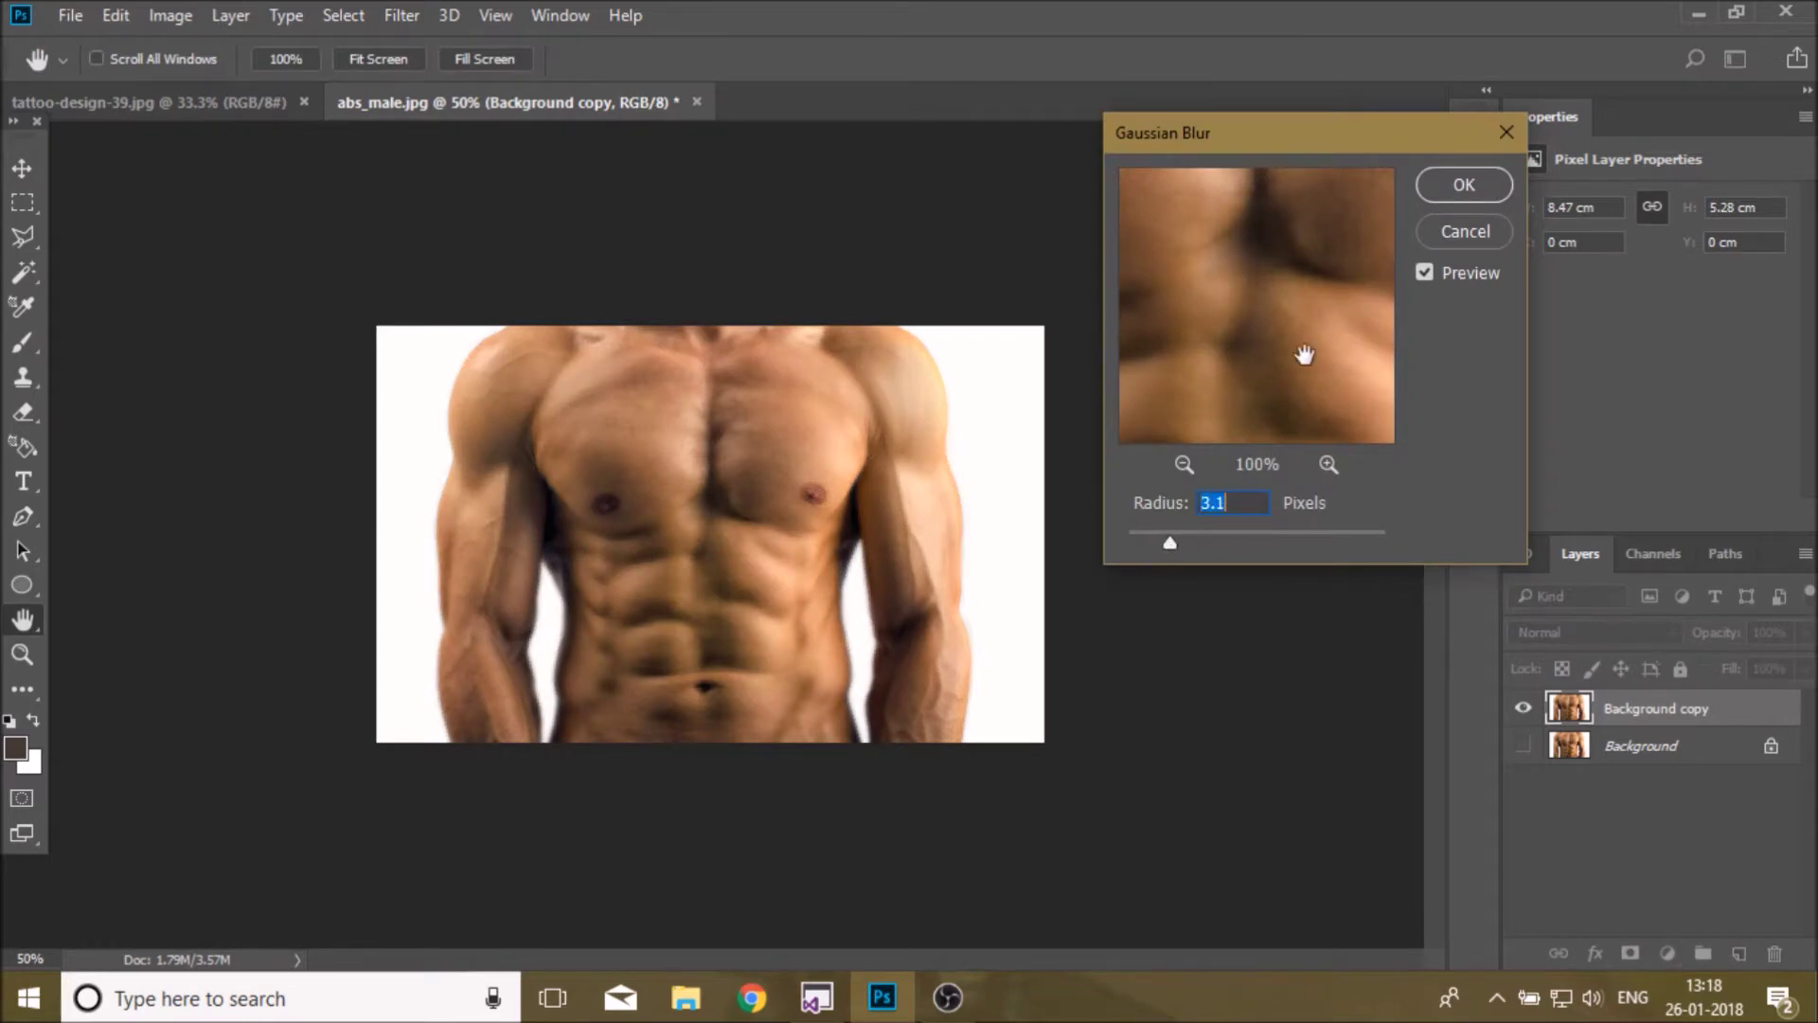
pyautogui.click(1459, 190)
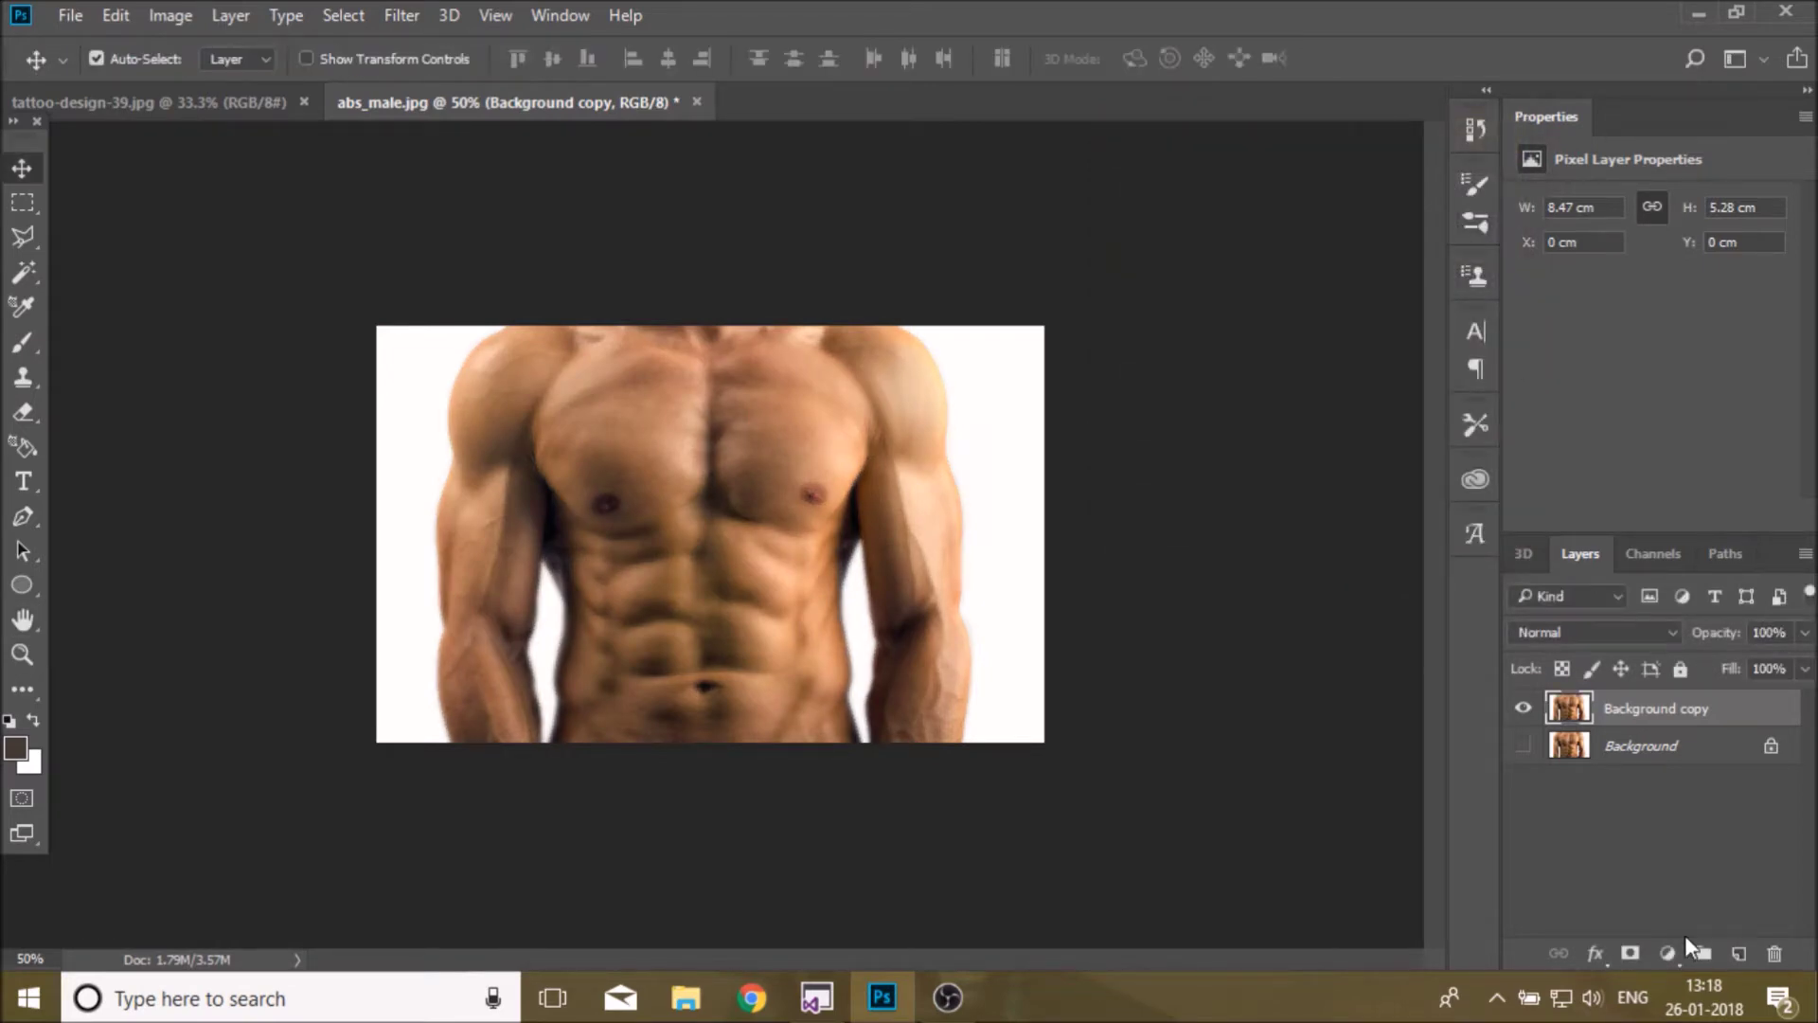
# - Add a Hue/Saturation adjustment with Saturation -100, clipped to the blurred copy
pyautogui.click(1668, 953)
pyautogui.click(1659, 625)
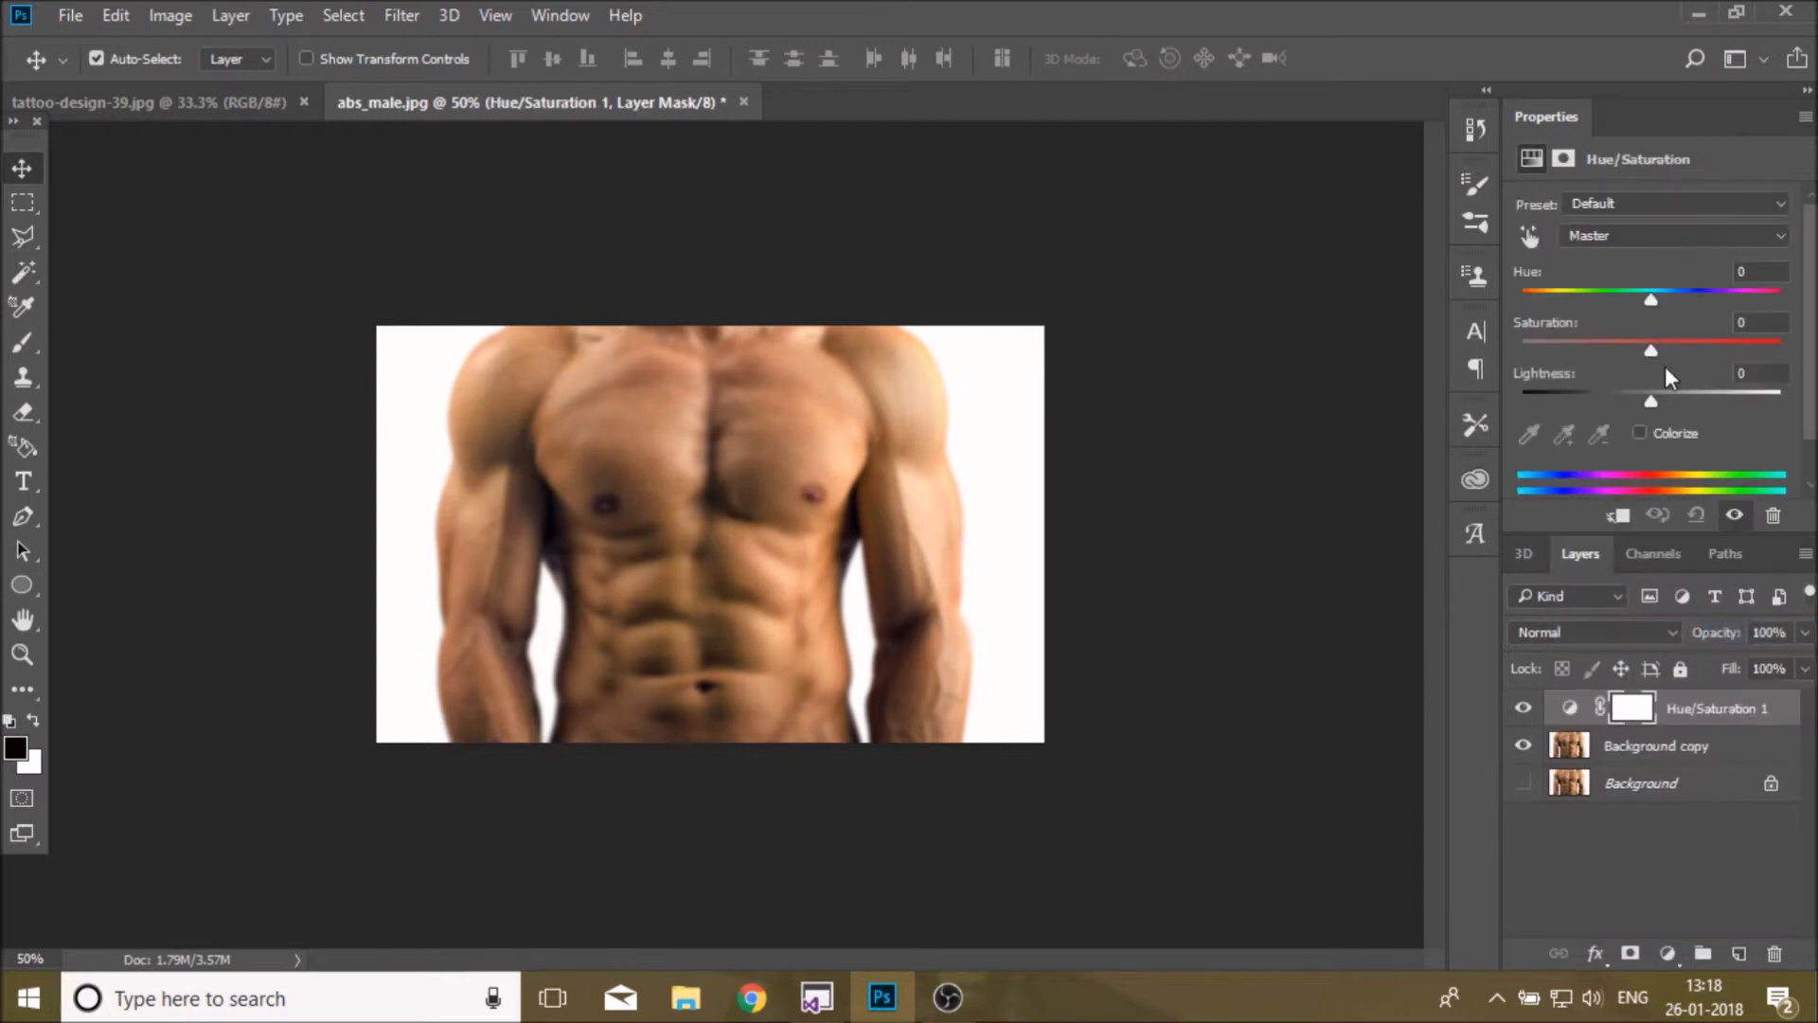
pyautogui.moveTo(1652, 348); pyautogui.dragTo(1520, 349)
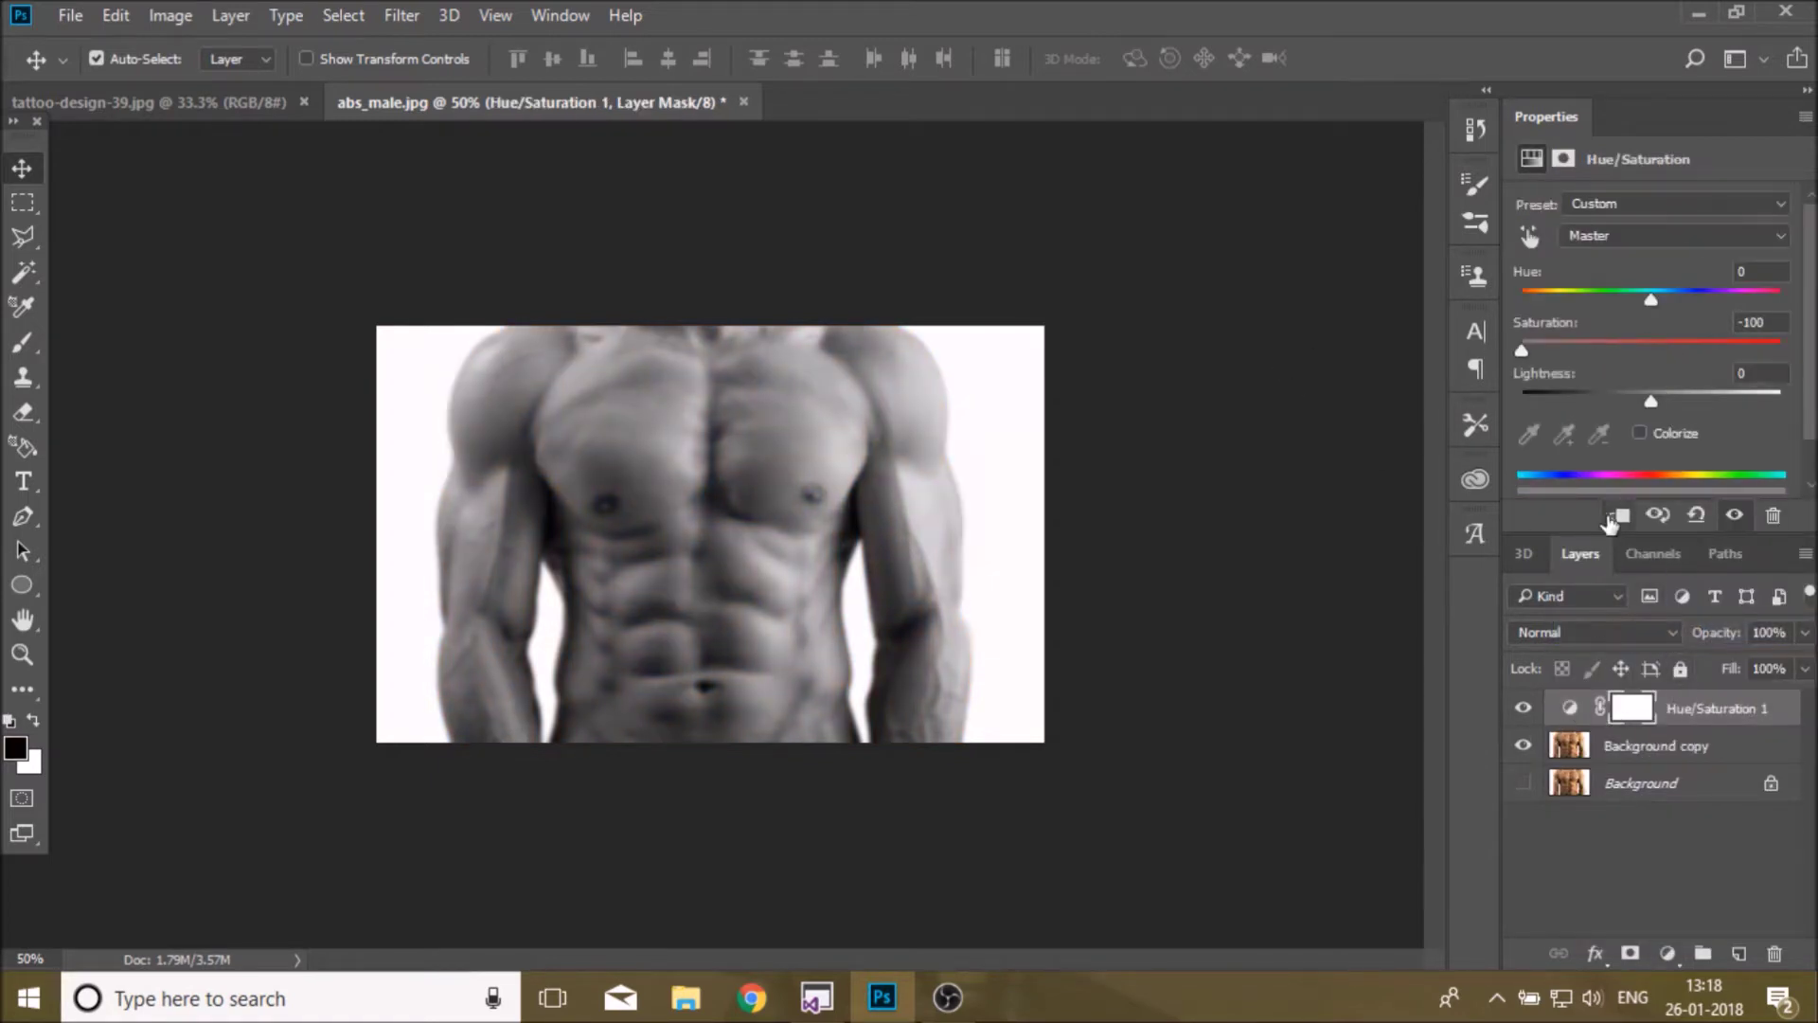
pyautogui.click(1608, 518)
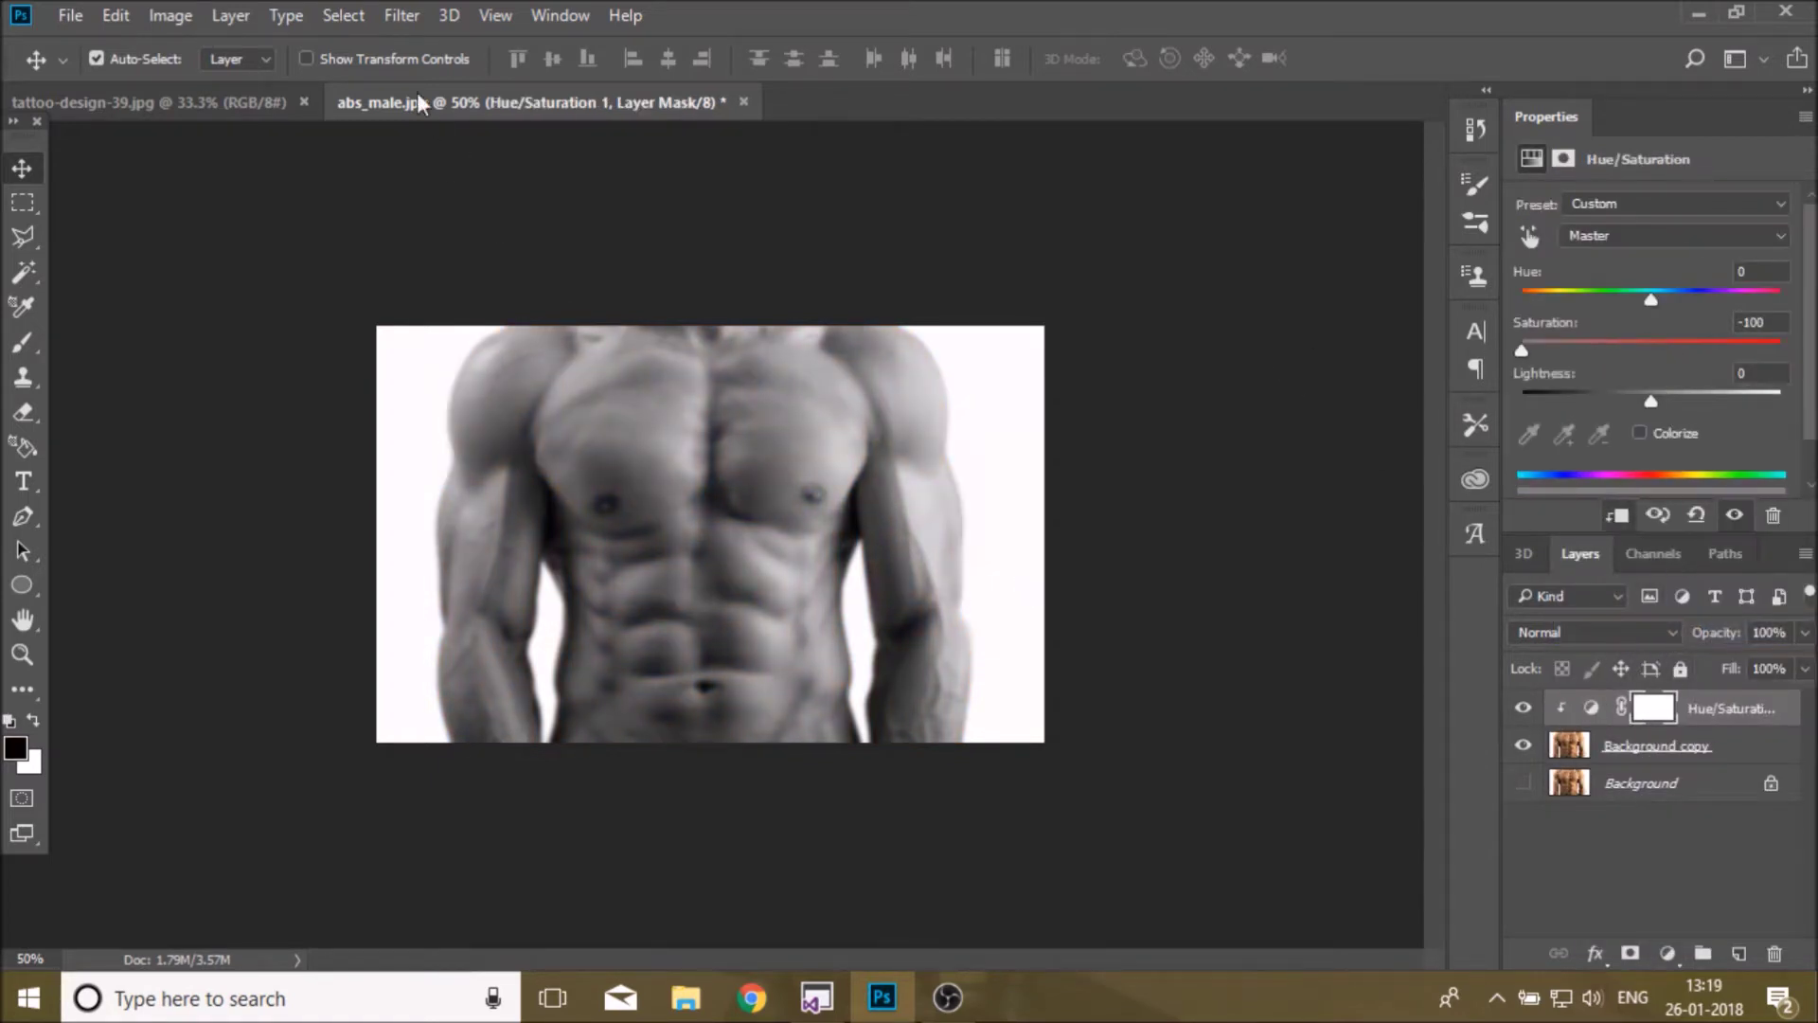
pyautogui.click(70, 15)
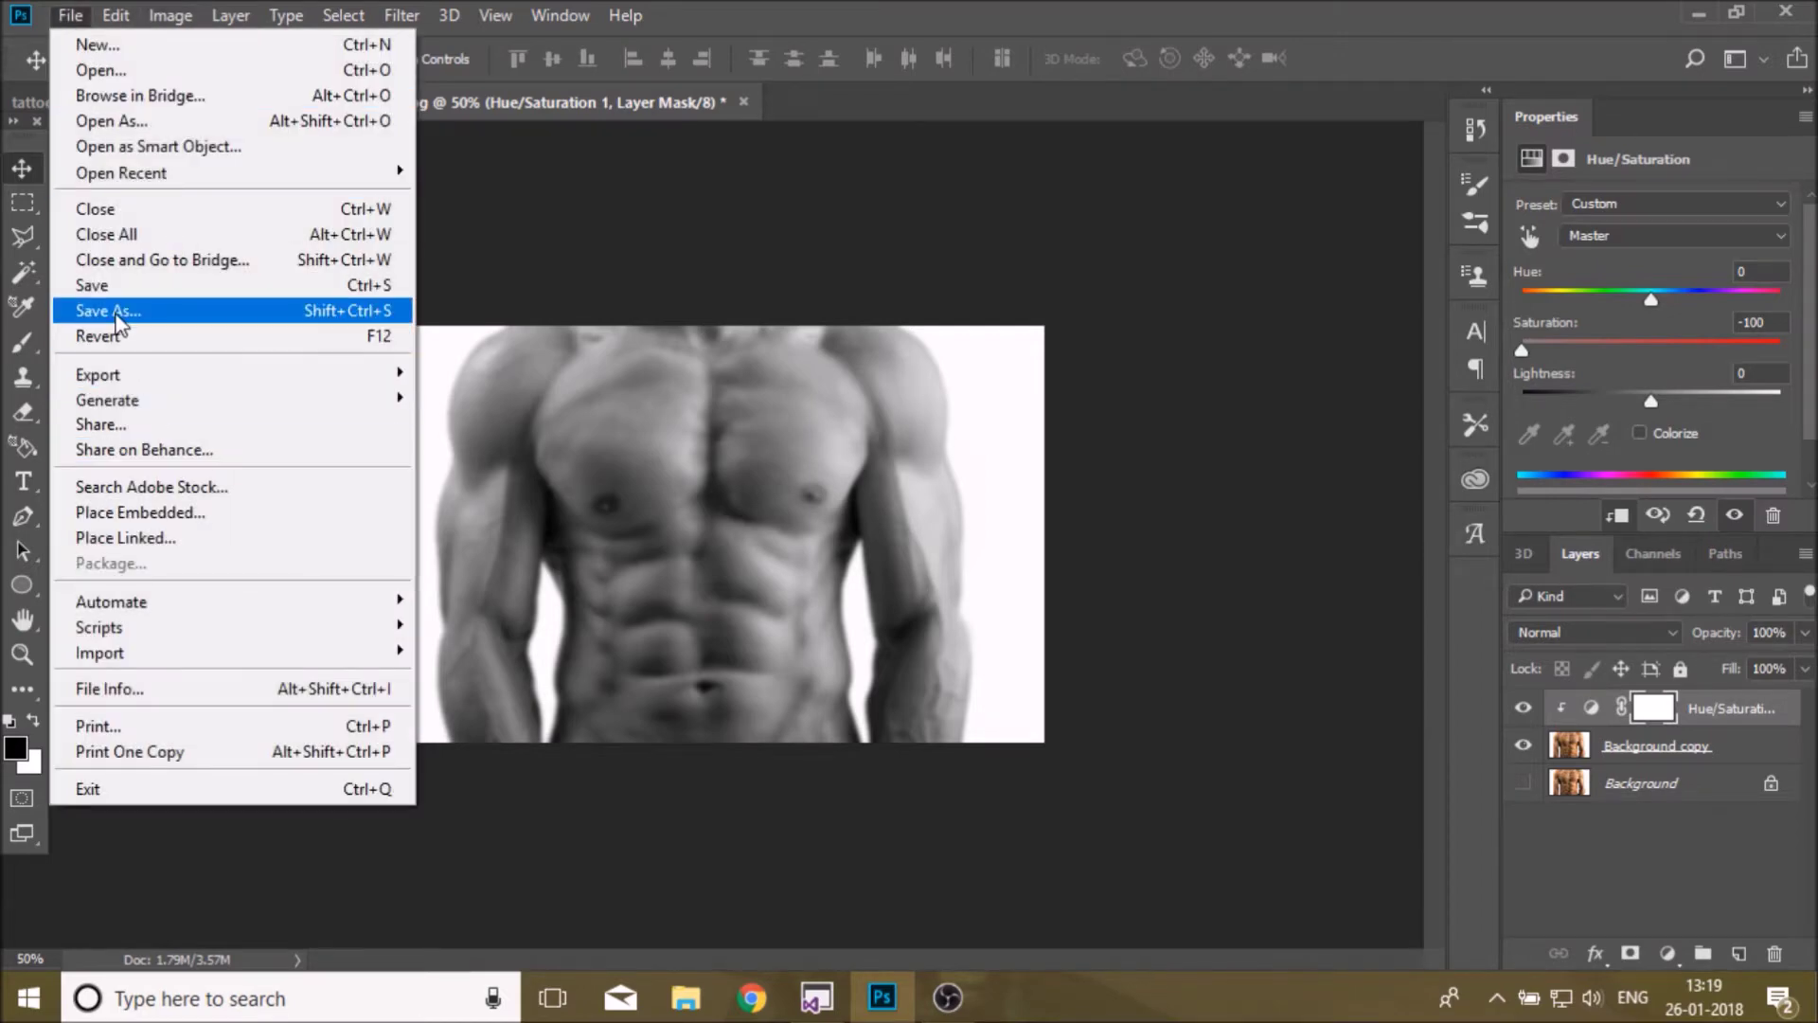
# - Save as the Photoshop document 'abs_male displacement' and show the Background layer again
pyautogui.click(237, 311)
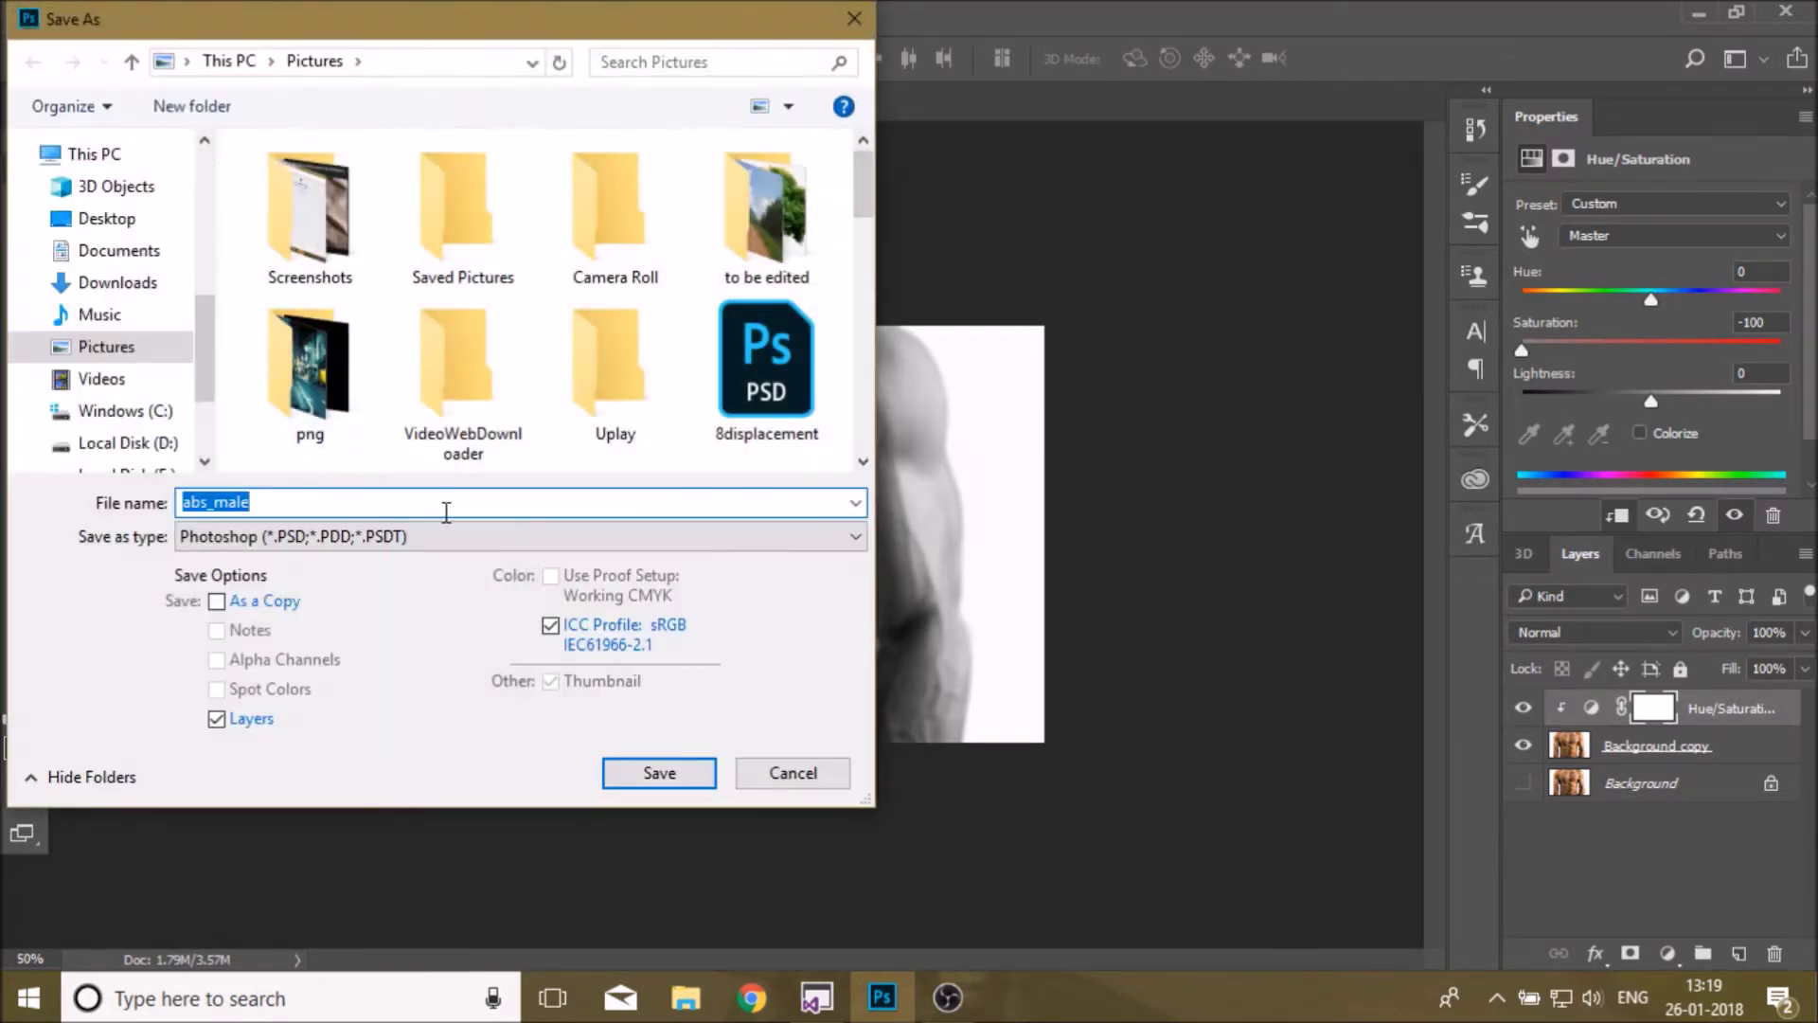
pyautogui.click(446, 511)
pyautogui.write('displacement')
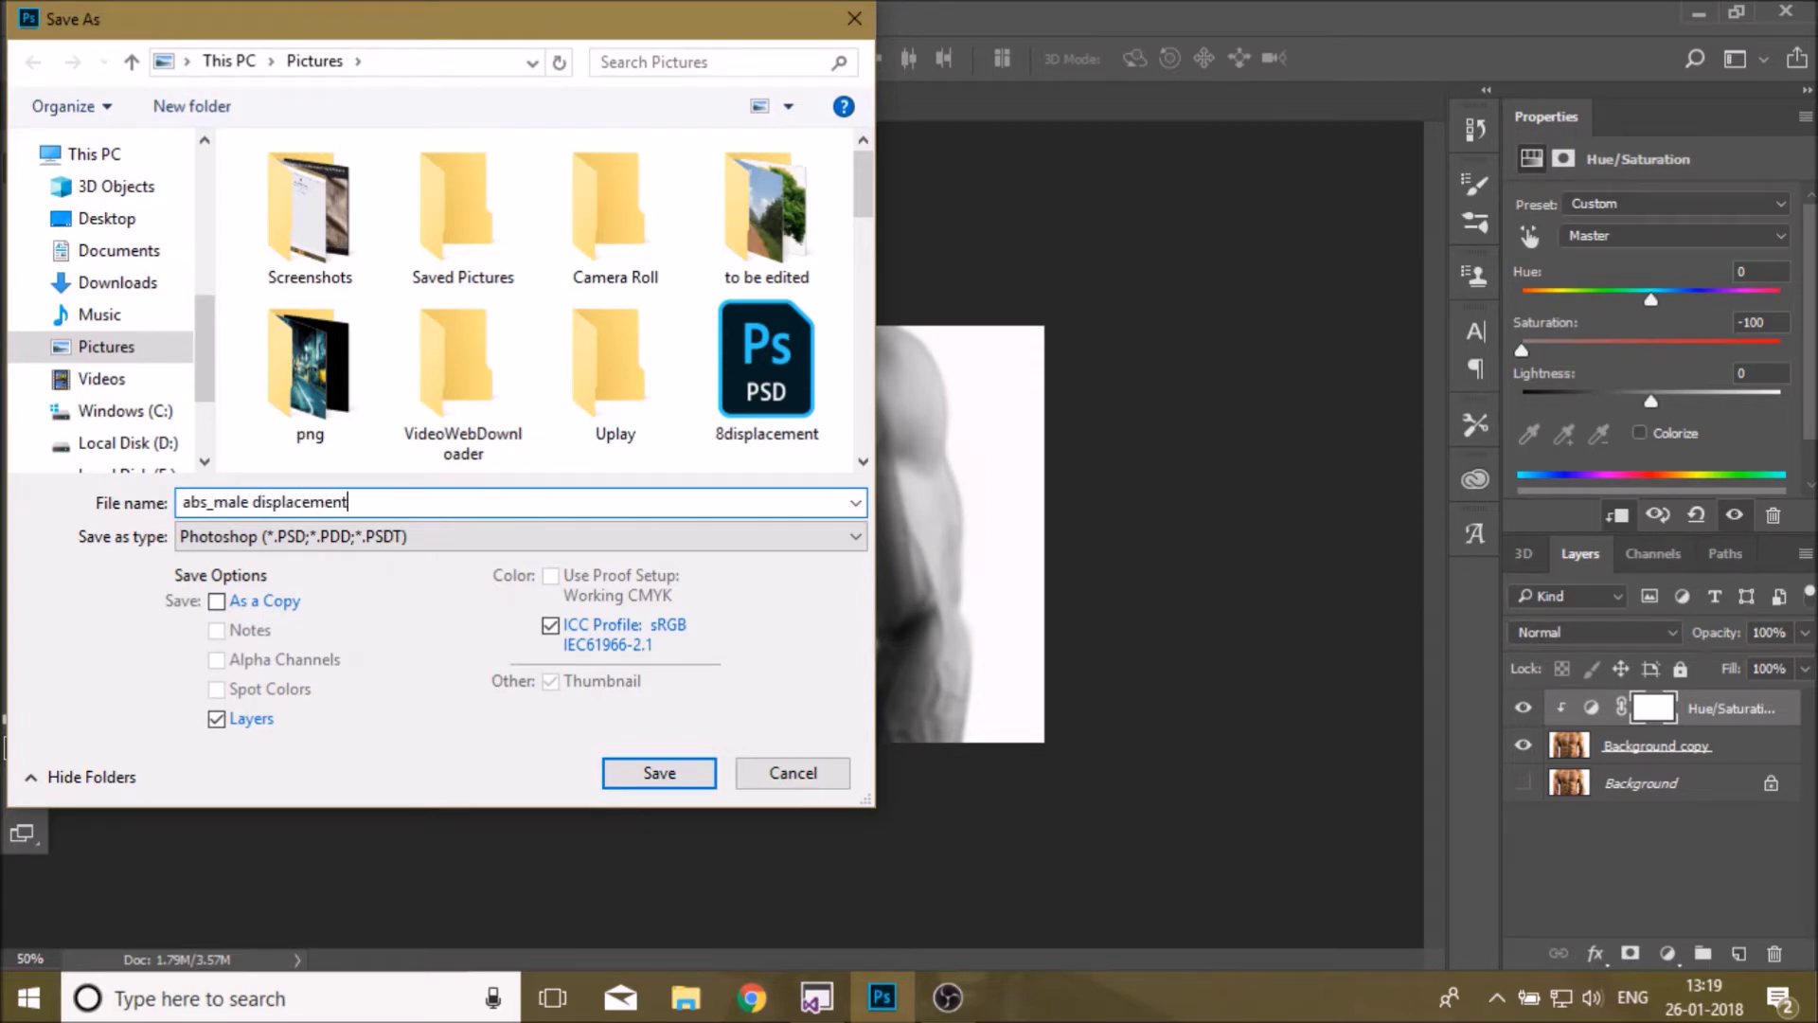
pyautogui.click(650, 771)
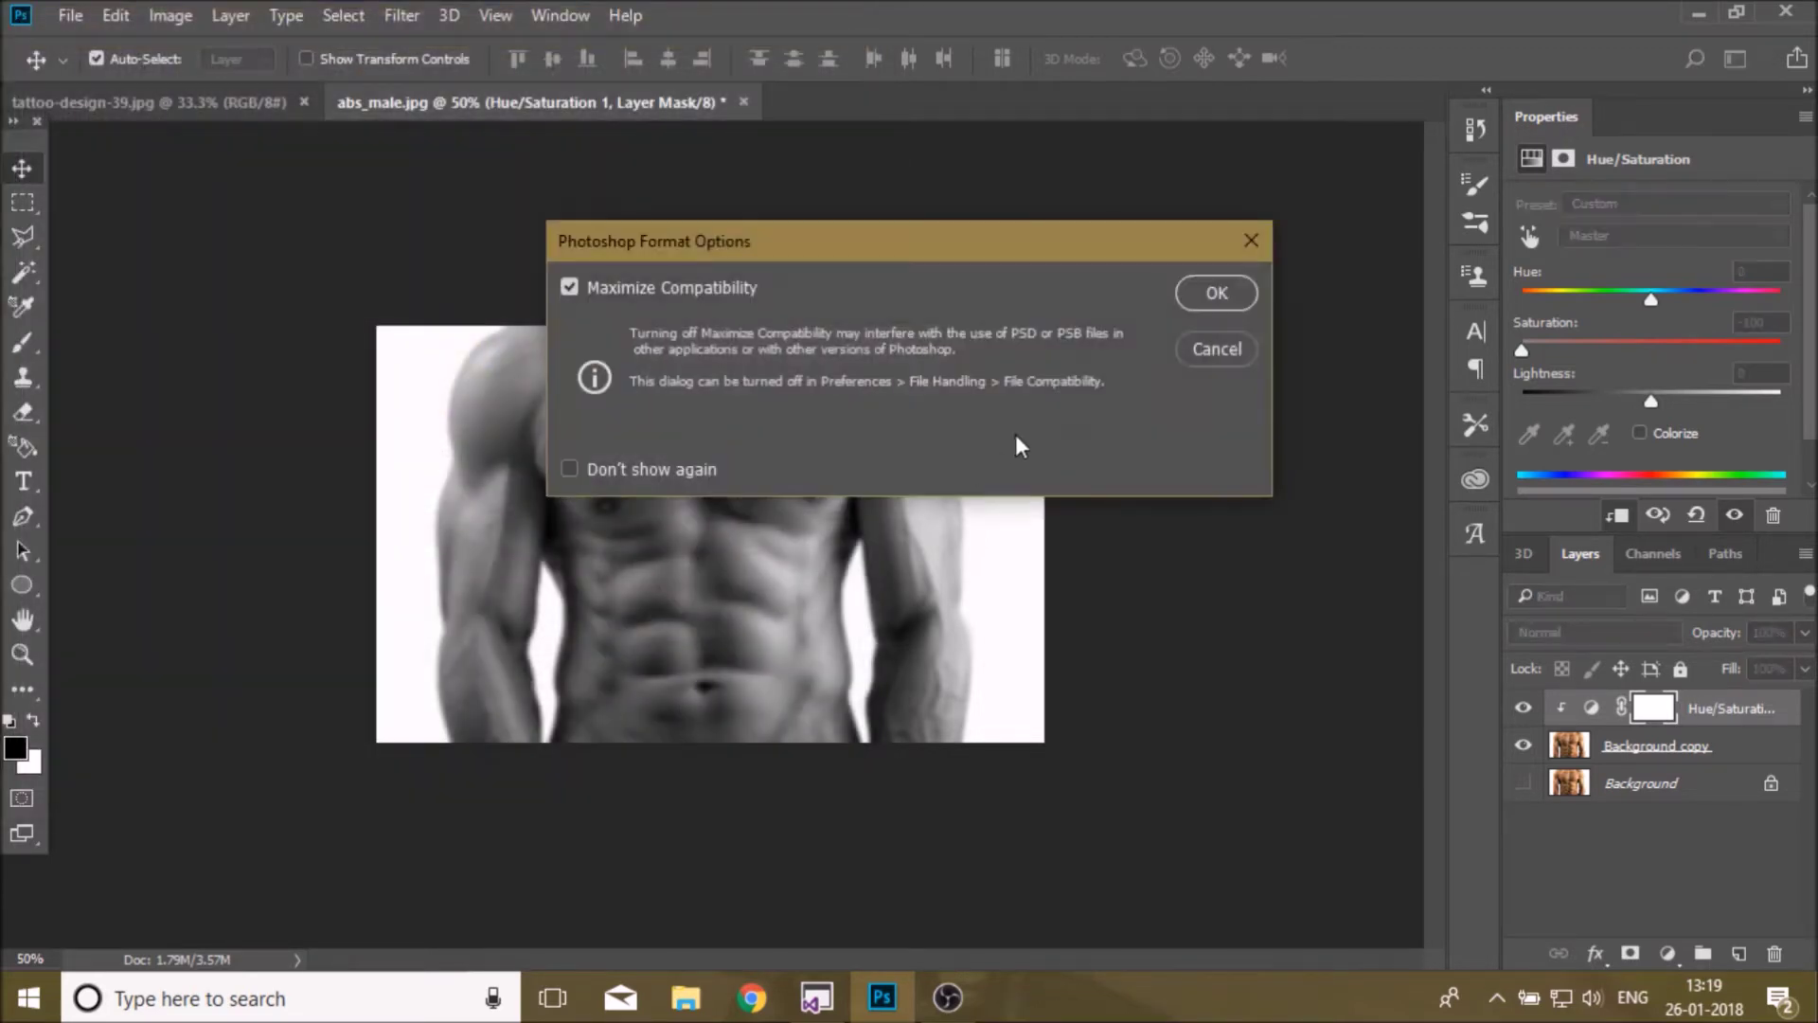
pyautogui.click(1222, 292)
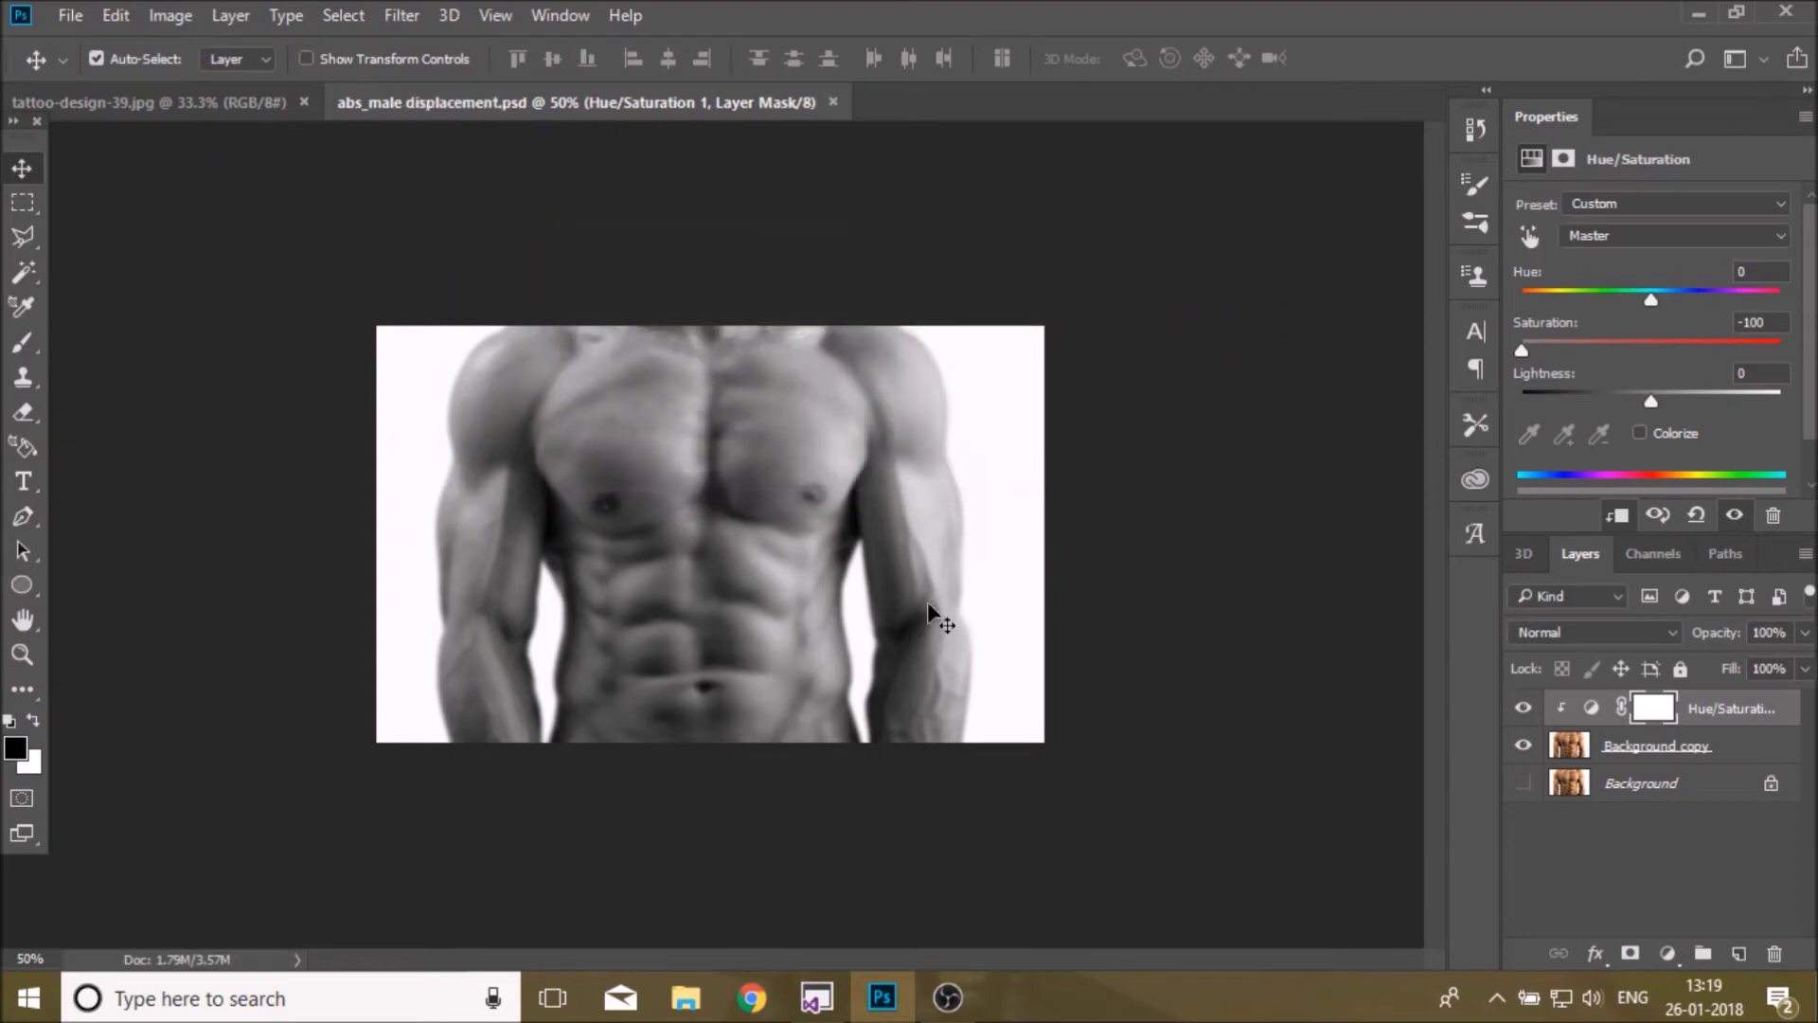
pyautogui.click(1522, 783)
# - Delete the Hue/Saturation and blurred copy layers, and unlock Background into Layer 0
pyautogui.press('Delete')
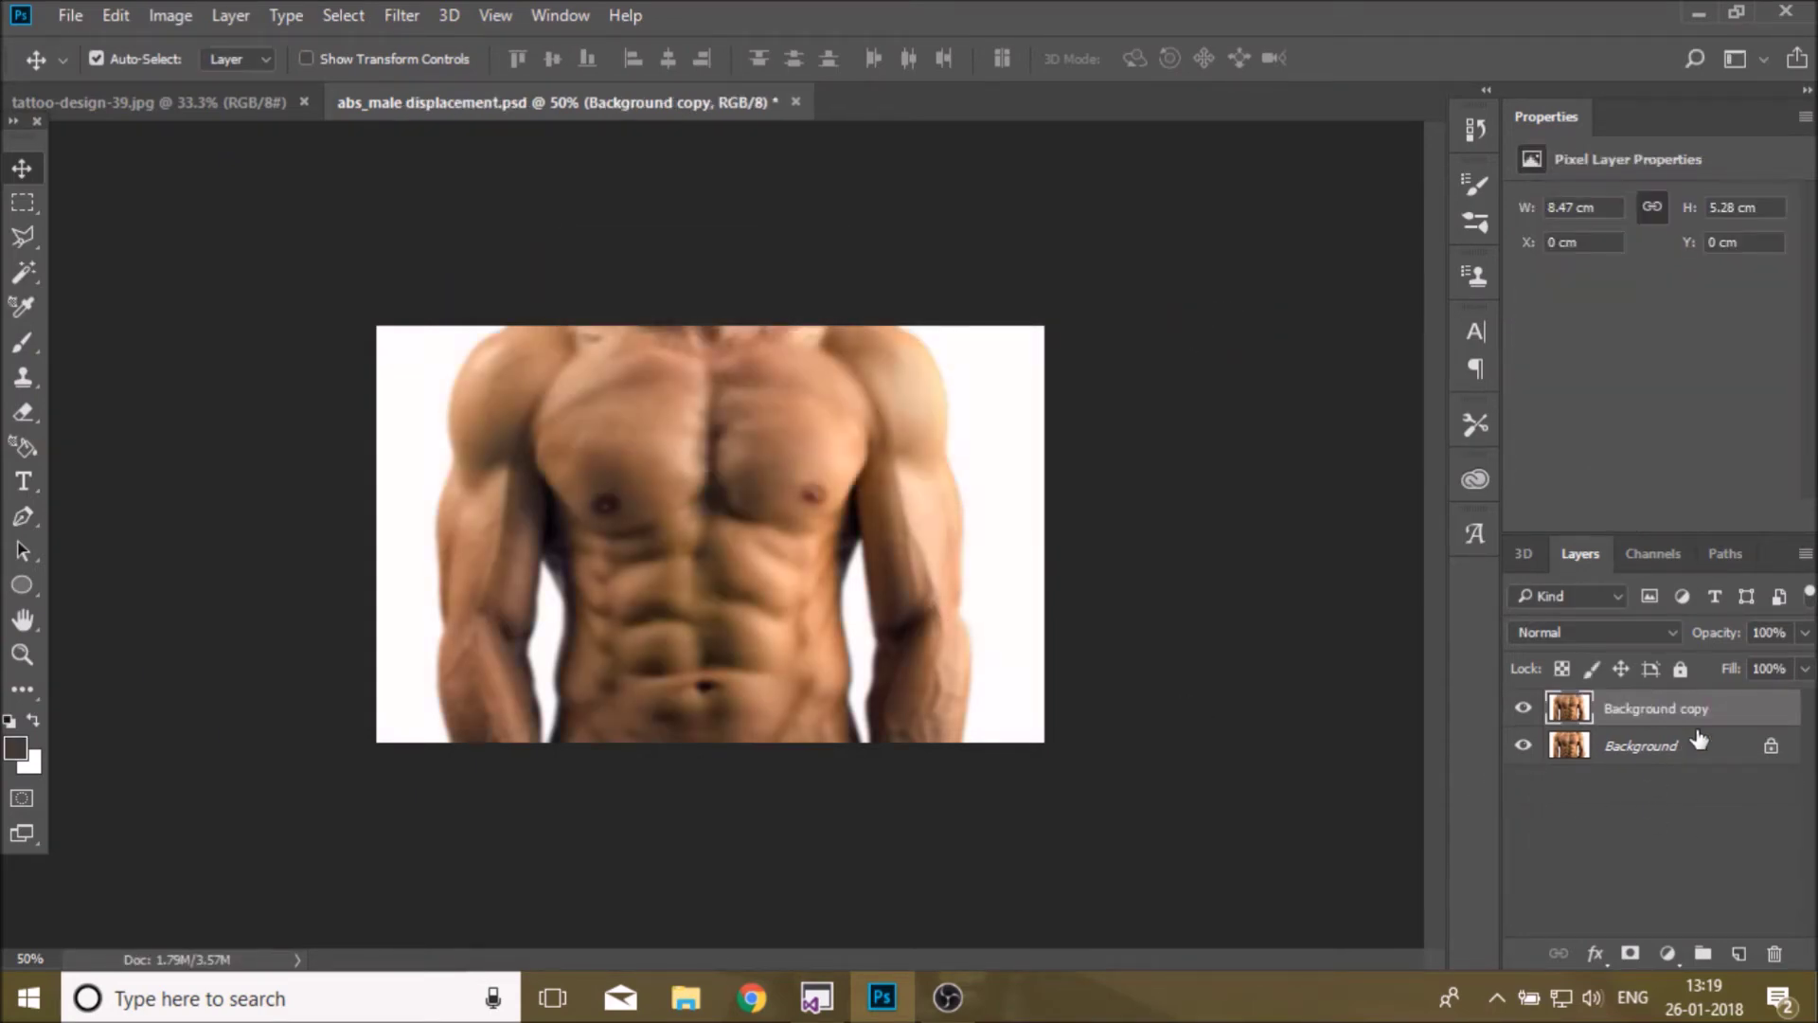
pyautogui.press('Delete')
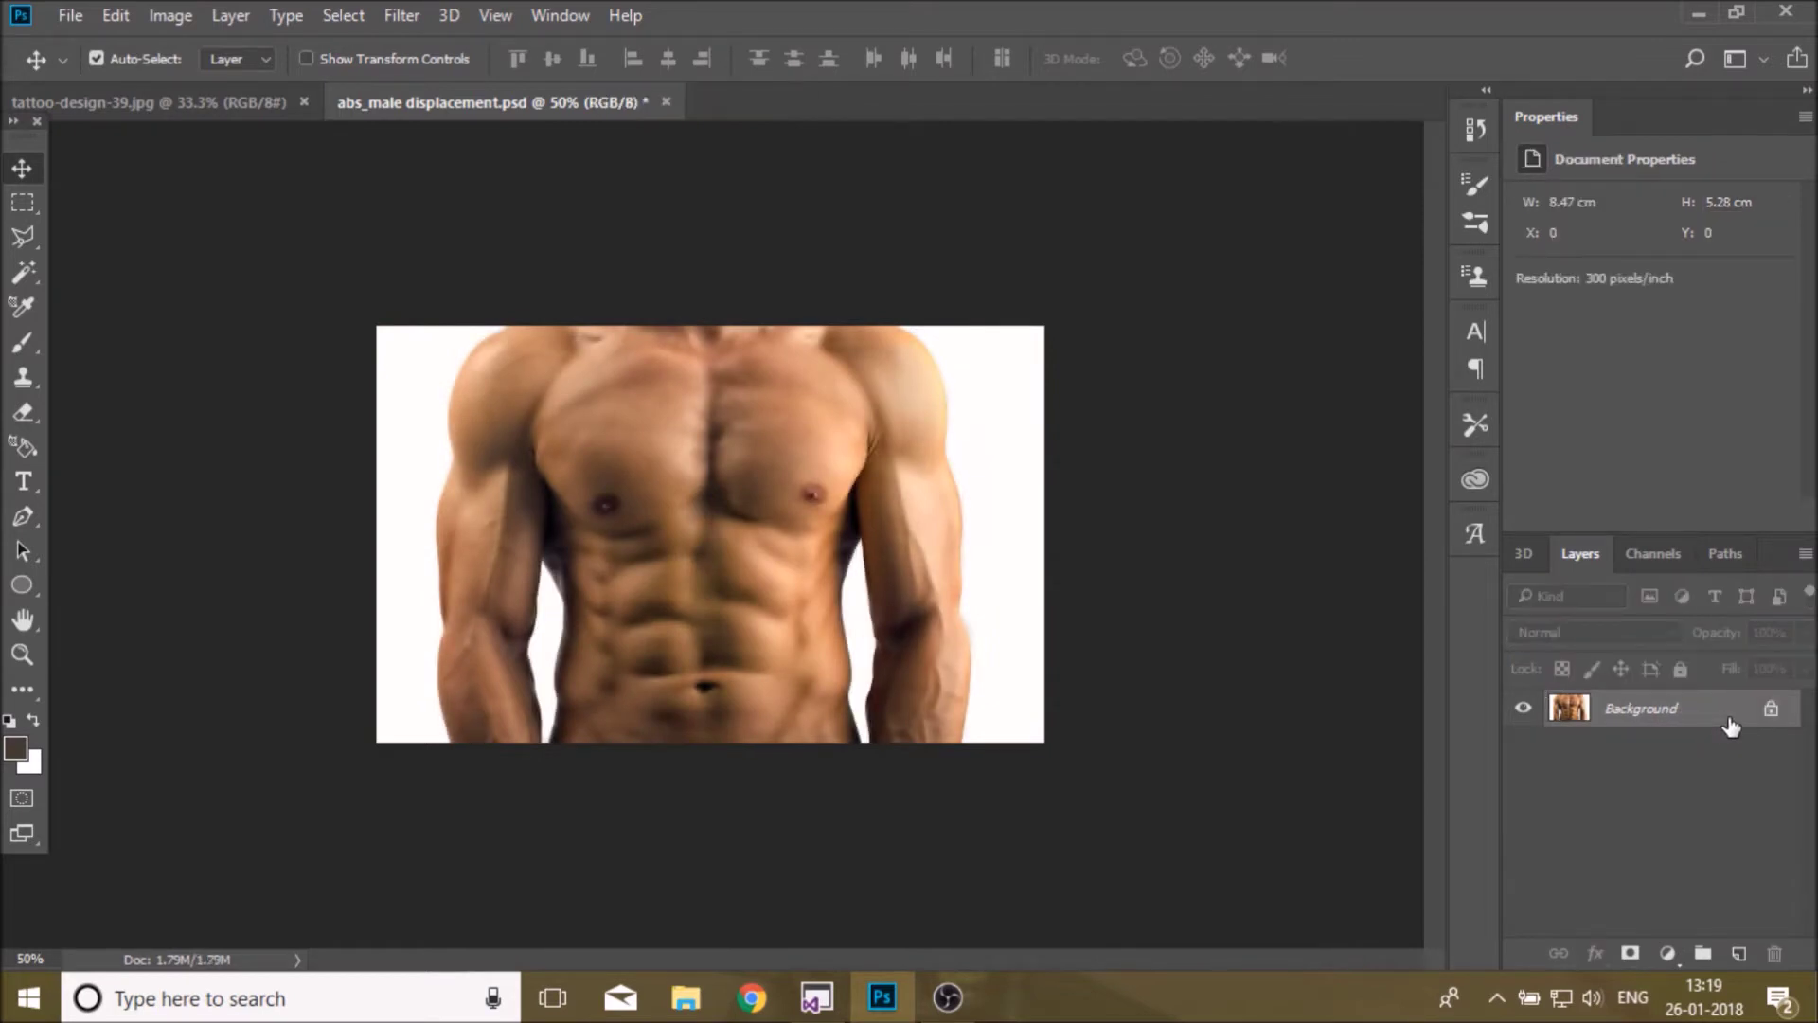
pyautogui.click(1771, 711)
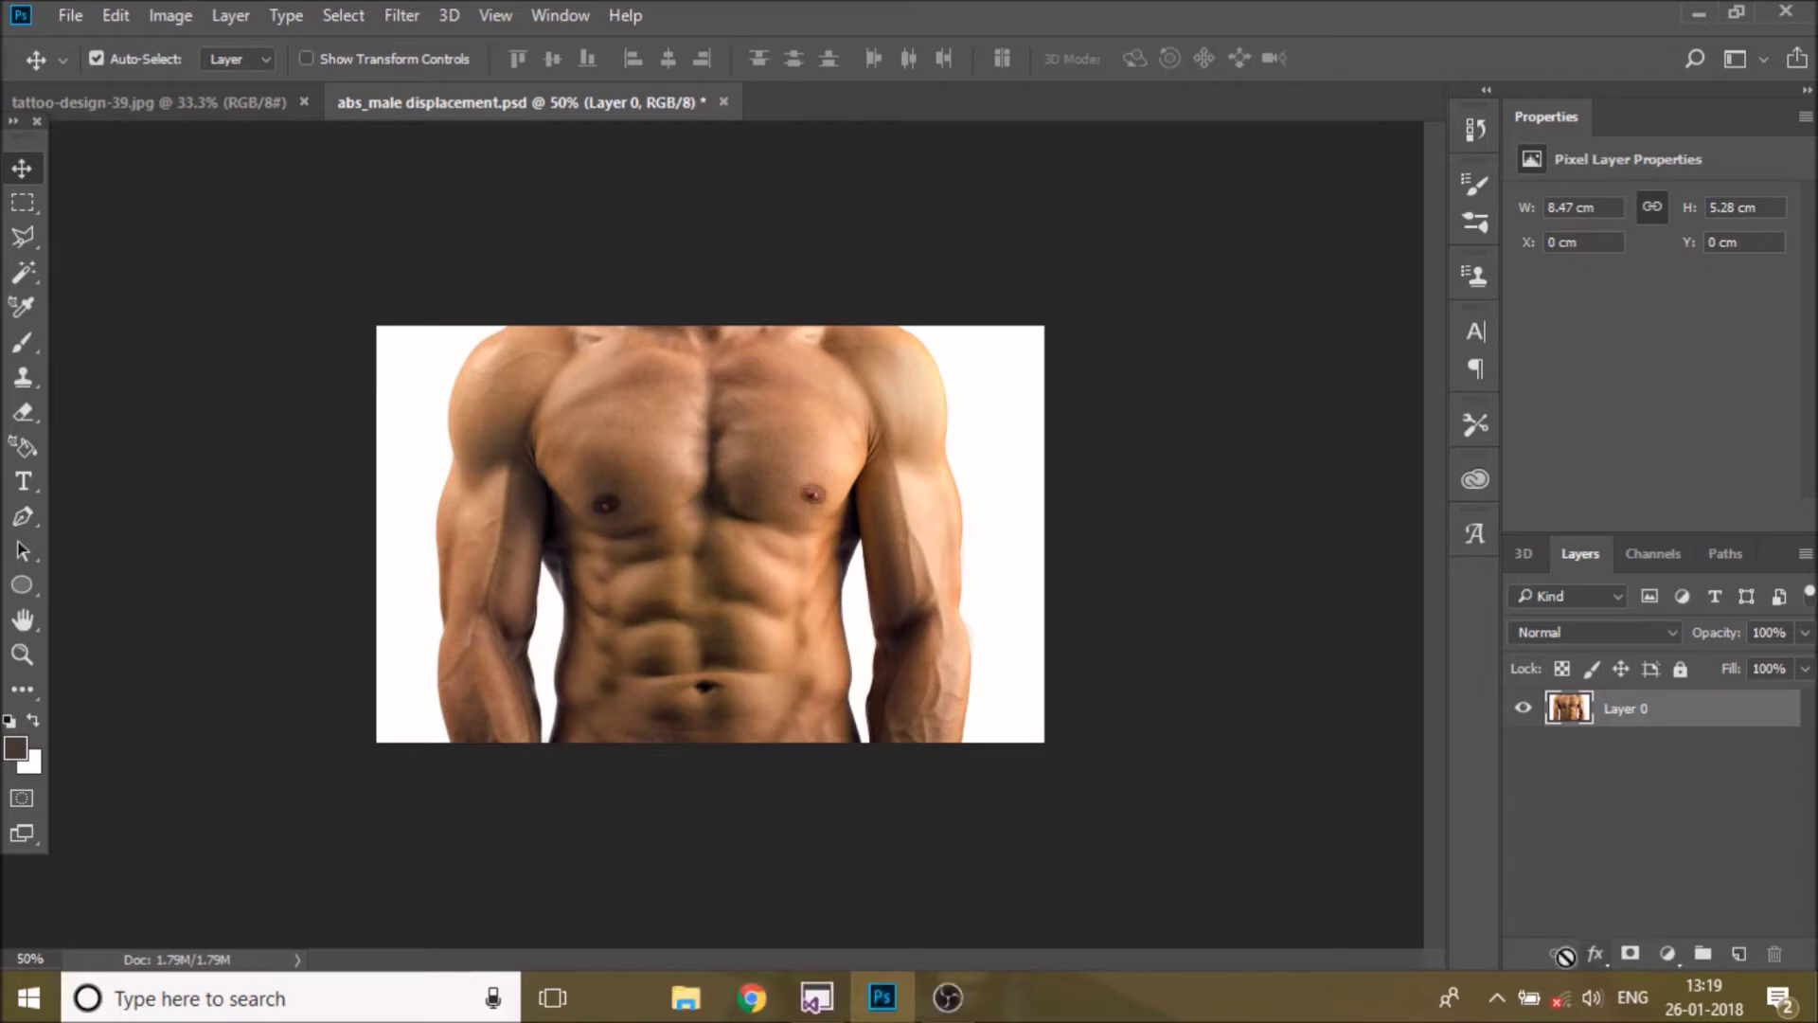
# - Zoom in on the chest and drag the tattoo design in as Layer 1
pyautogui.click(23, 653)
pyautogui.click(576, 503)
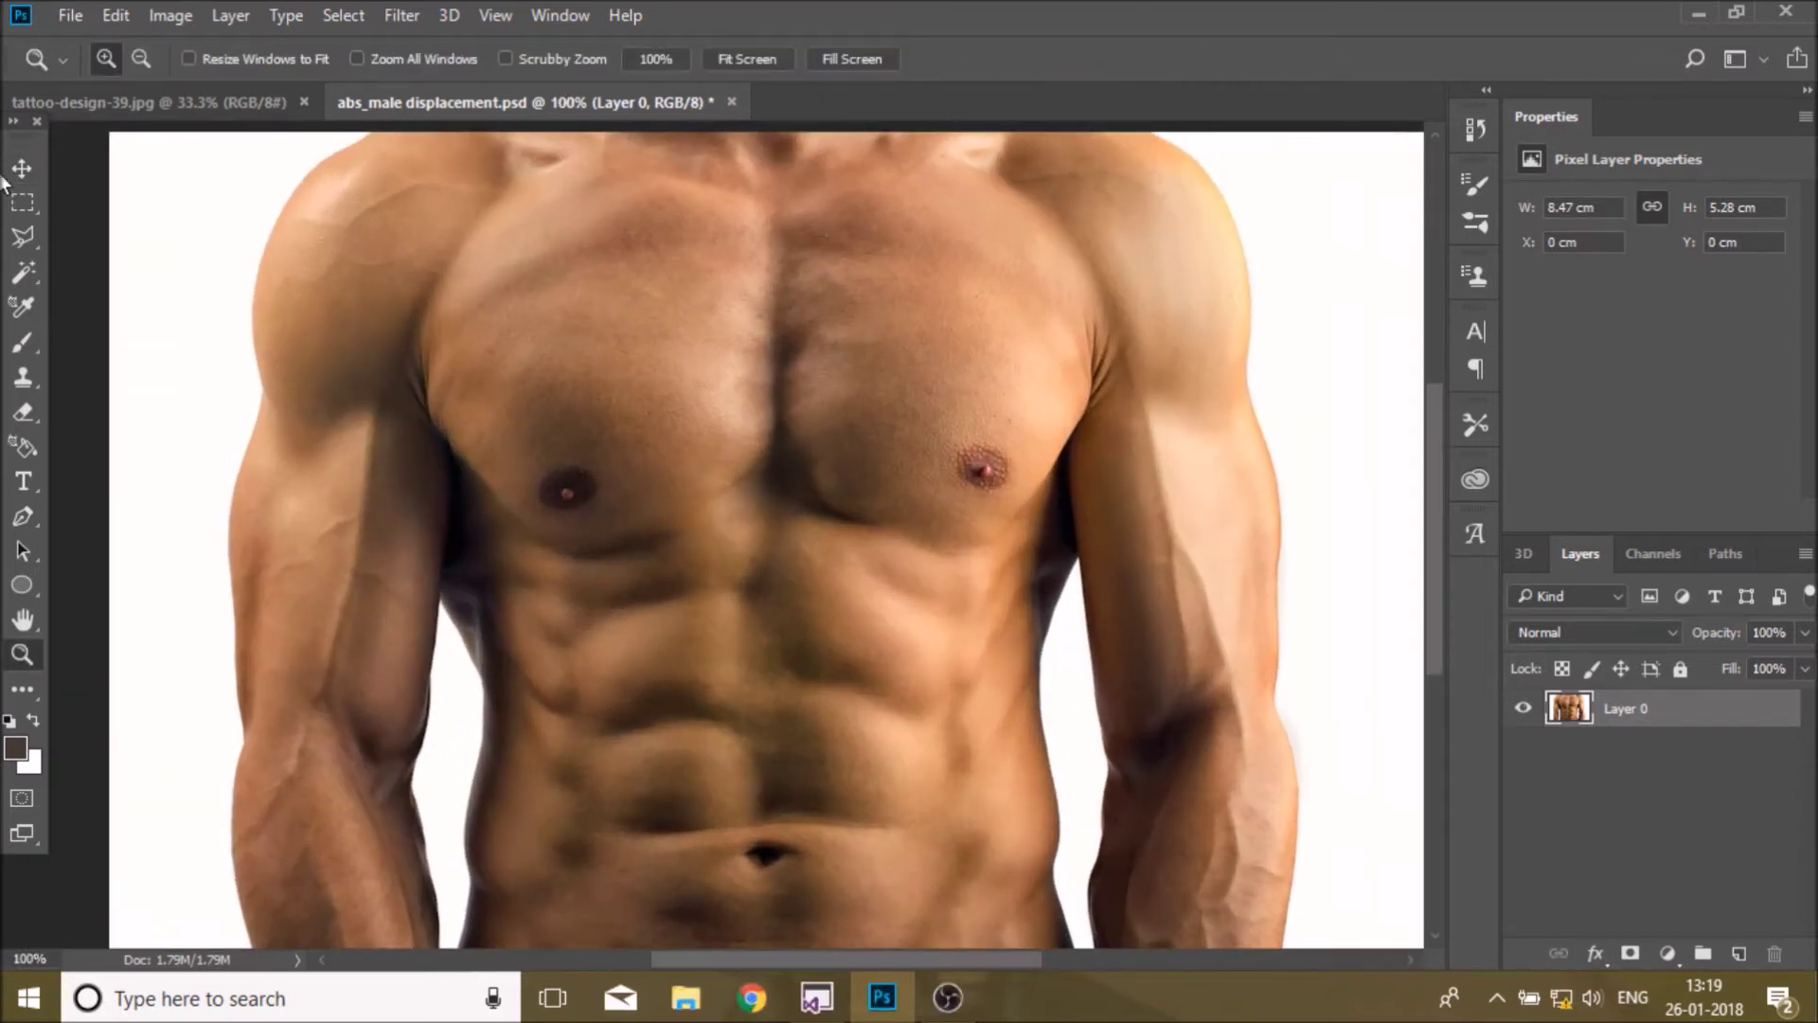
pyautogui.click(22, 170)
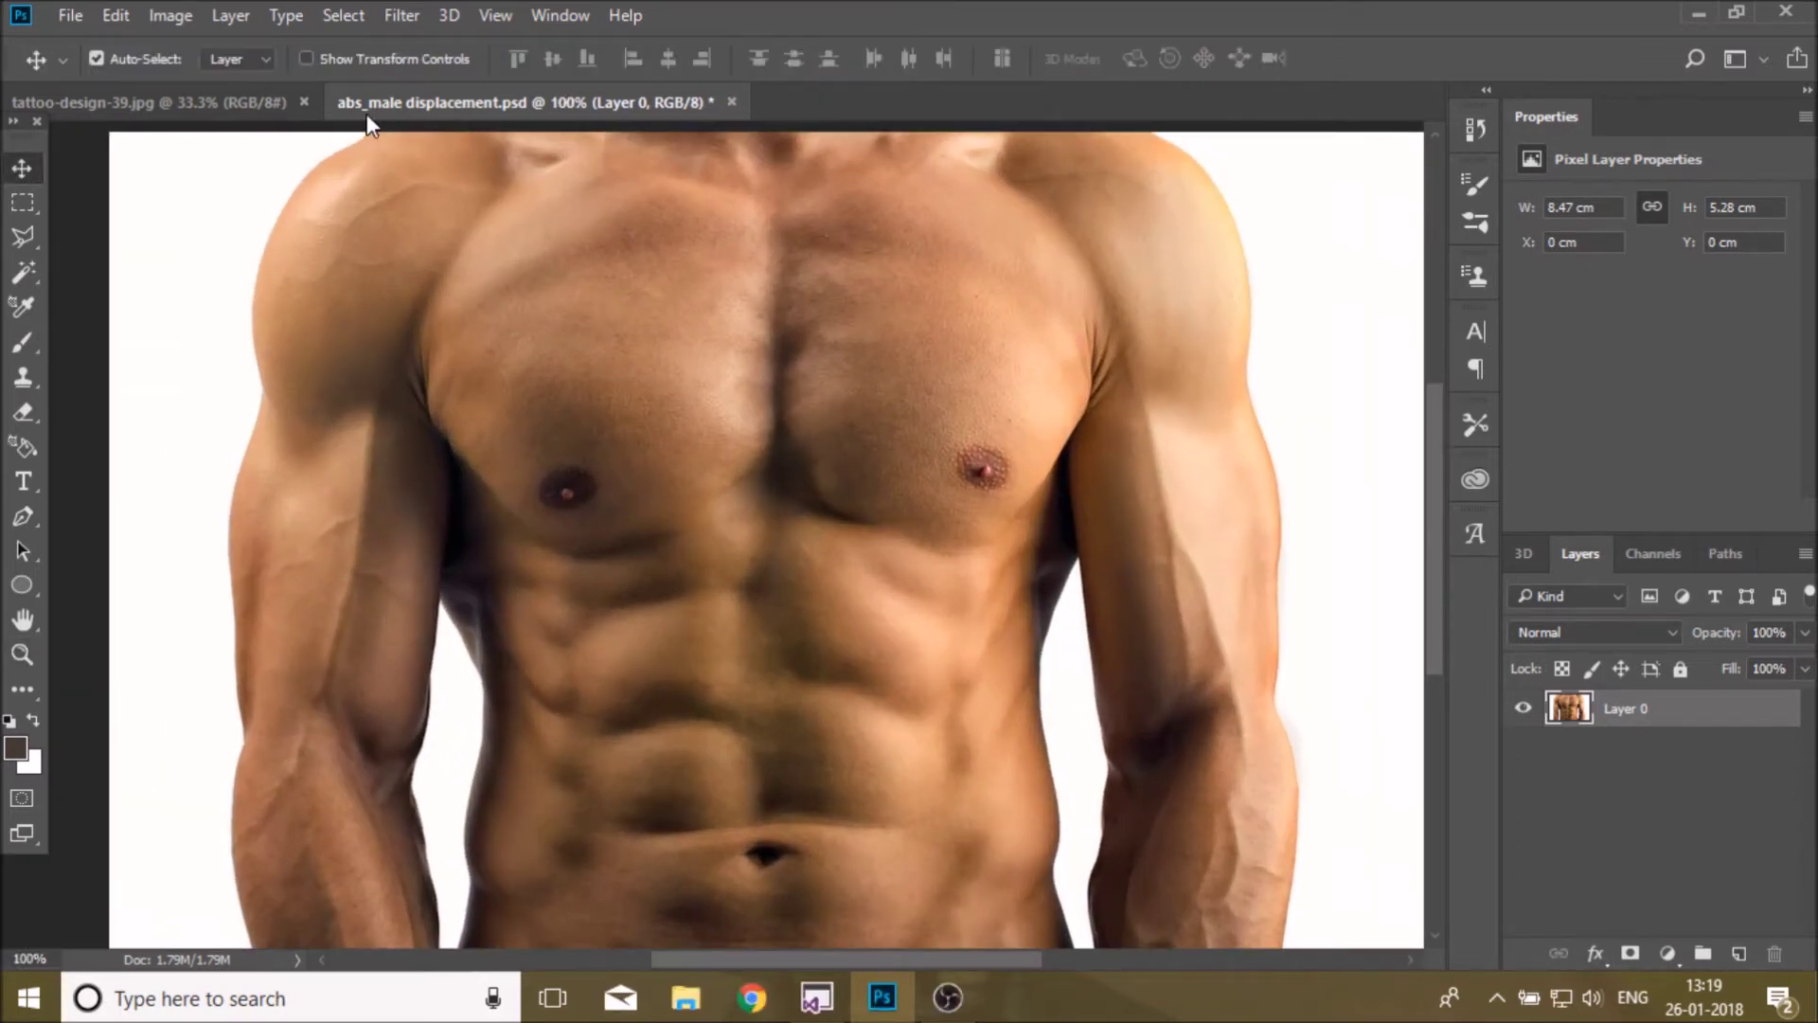
pyautogui.click(257, 103)
pyautogui.moveTo(682, 208)
pyautogui.mouseDown()
pyautogui.moveTo(535, 103)
pyautogui.moveTo(933, 573)
pyautogui.mouseUp()
# - Zoom out and try shrinking the tattoo, then cancel that first transform
pyautogui.hotkey('ctrl', 't')
pyautogui.keyDown('alt'); pyautogui.click(534, 413); pyautogui.keyUp('alt')
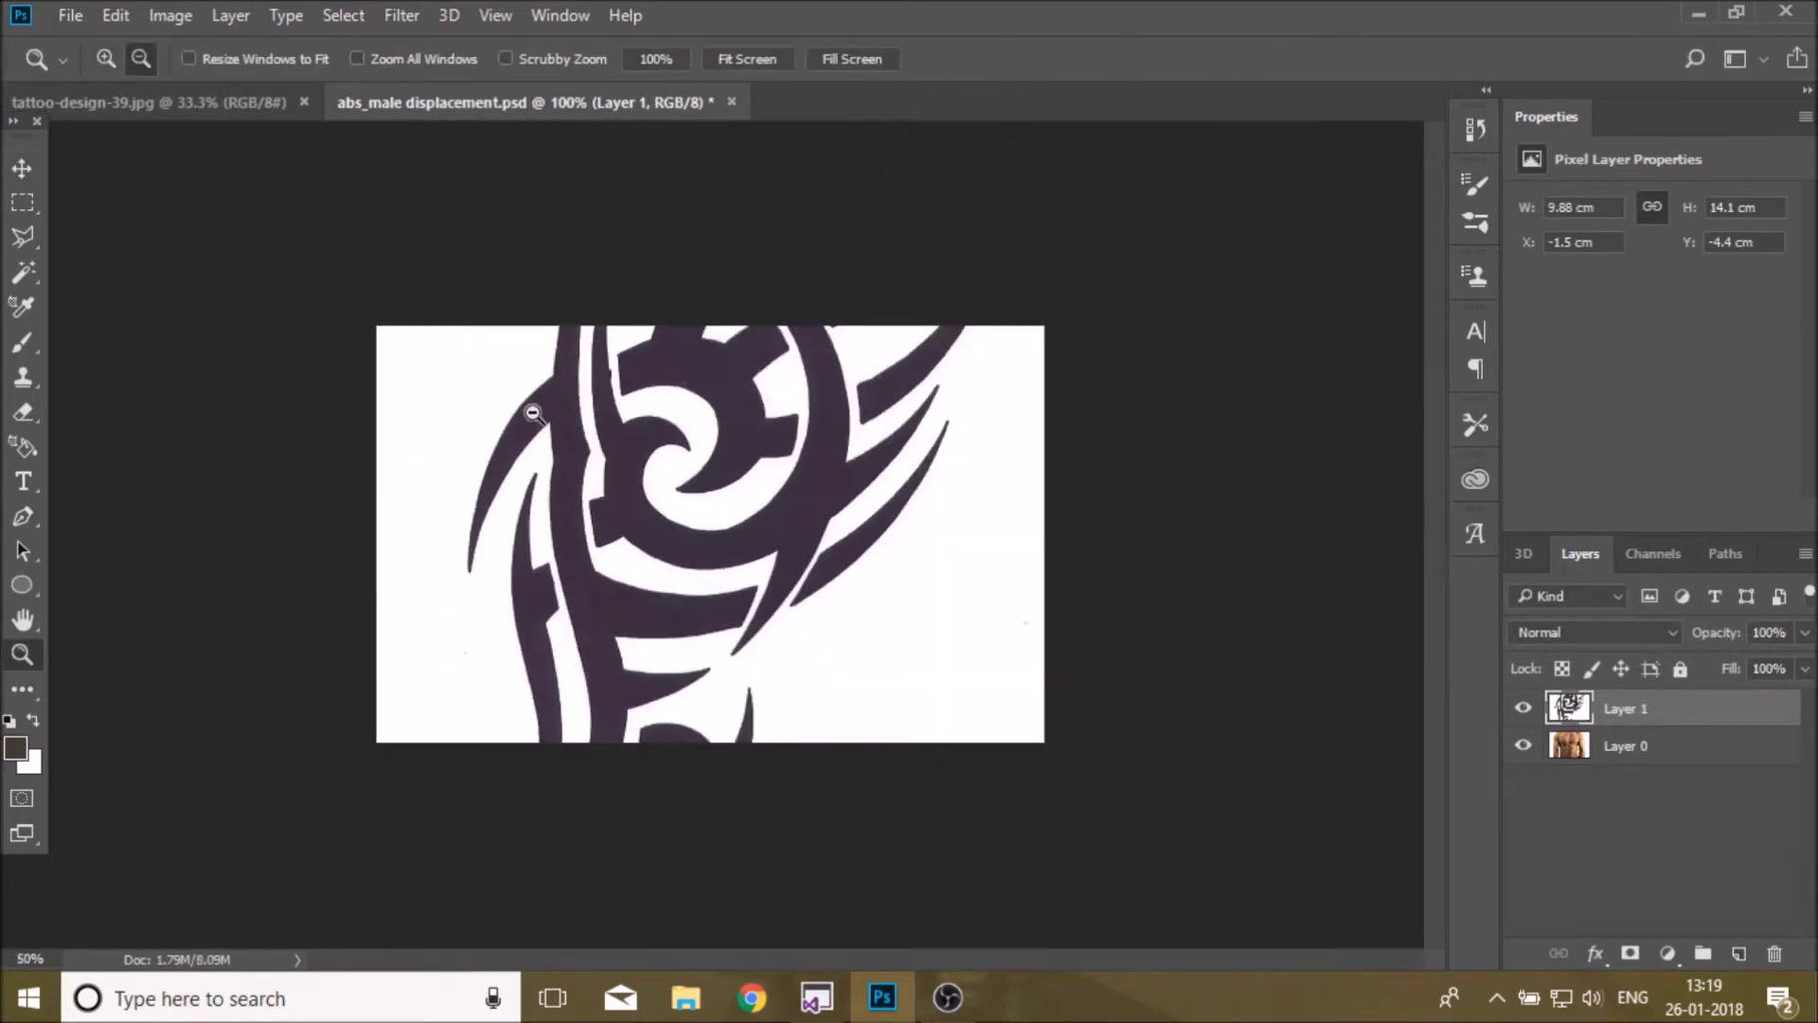
pyautogui.hotkey('ctrl', 't')
pyautogui.moveTo(957, 162); pyautogui.dragTo(736, 425)
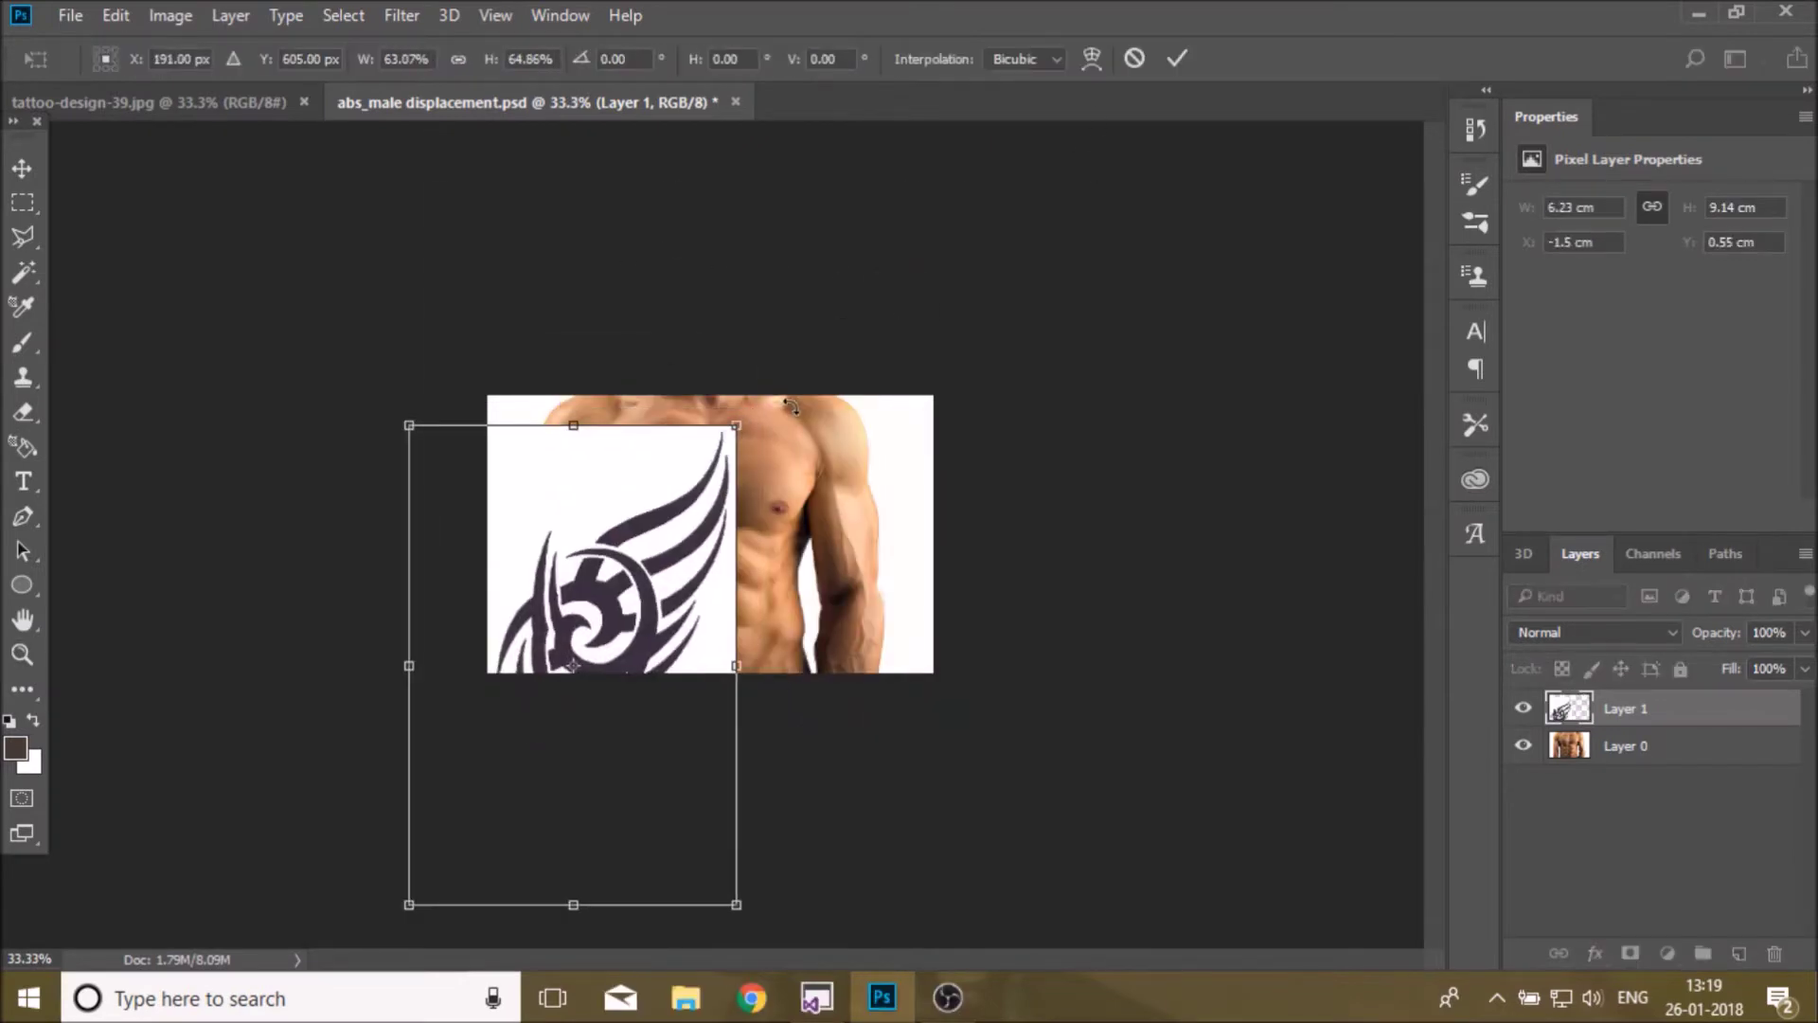
pyautogui.click(1134, 57)
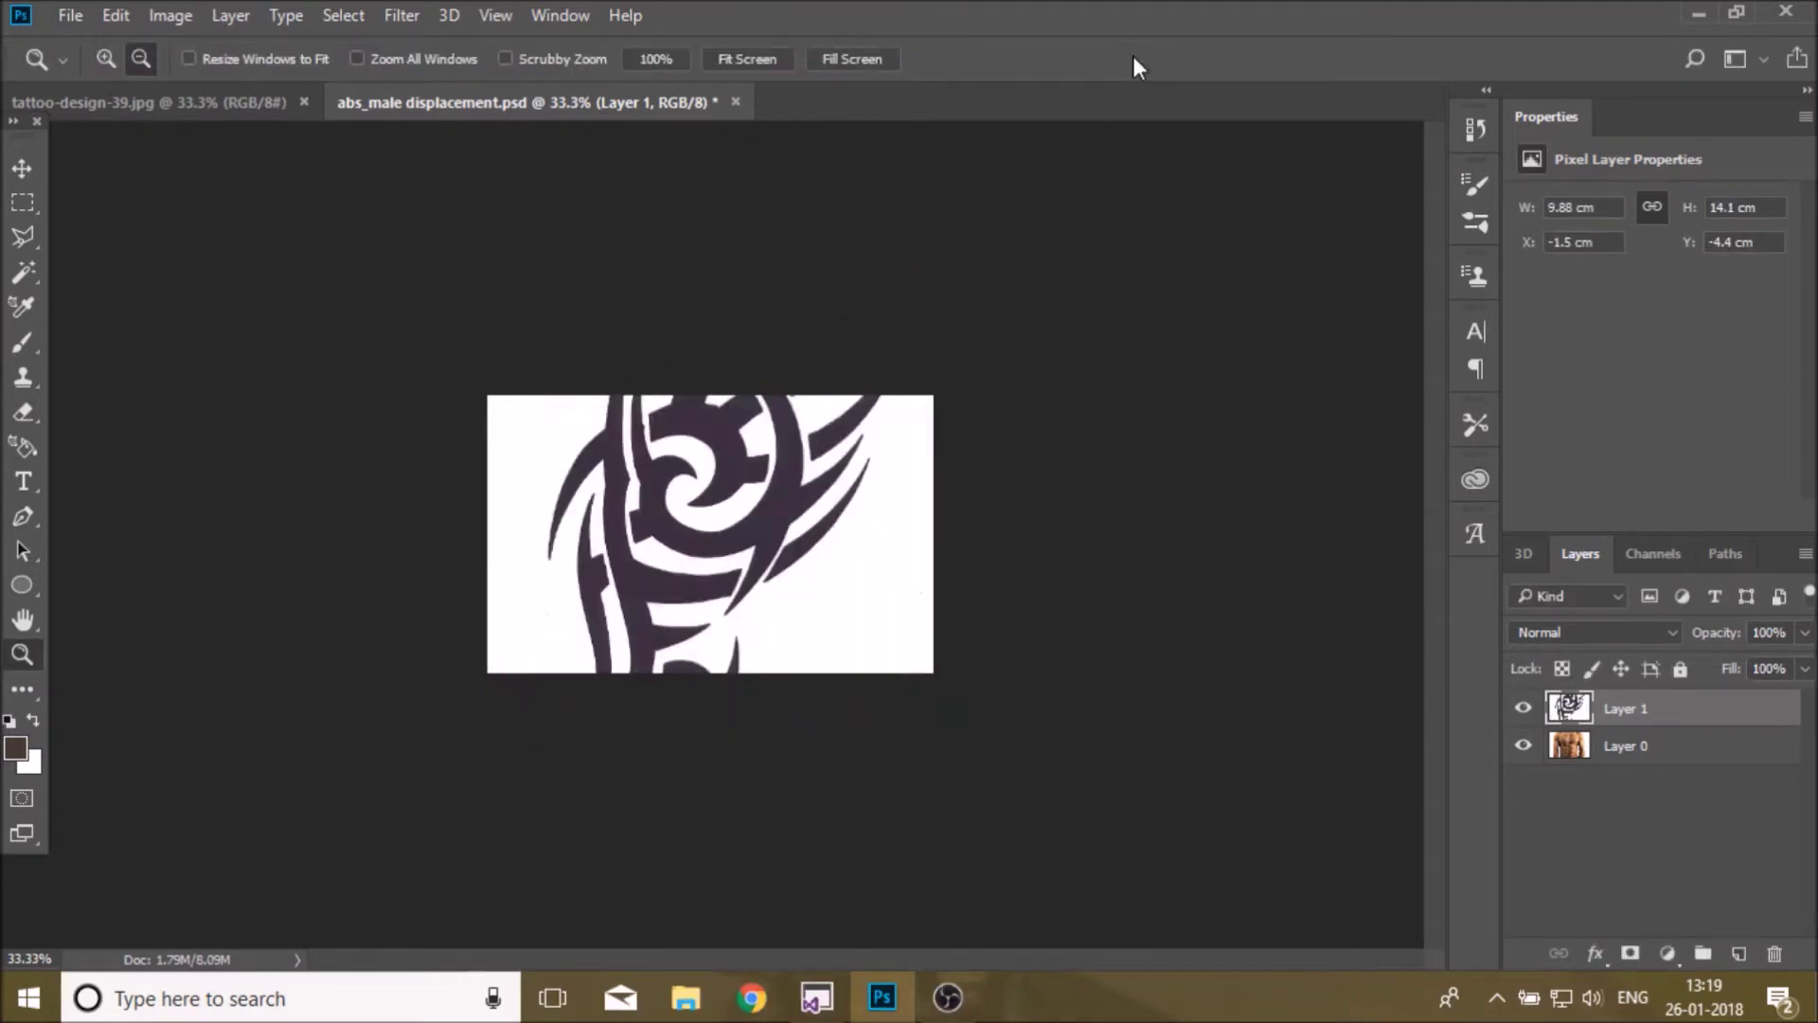
# - Shrink the tattoo, rotate it about 85°, and commit it on the left upper arm
pyautogui.hotkey('ctrl', 't')
pyautogui.moveTo(929, 160); pyautogui.dragTo(694, 396)
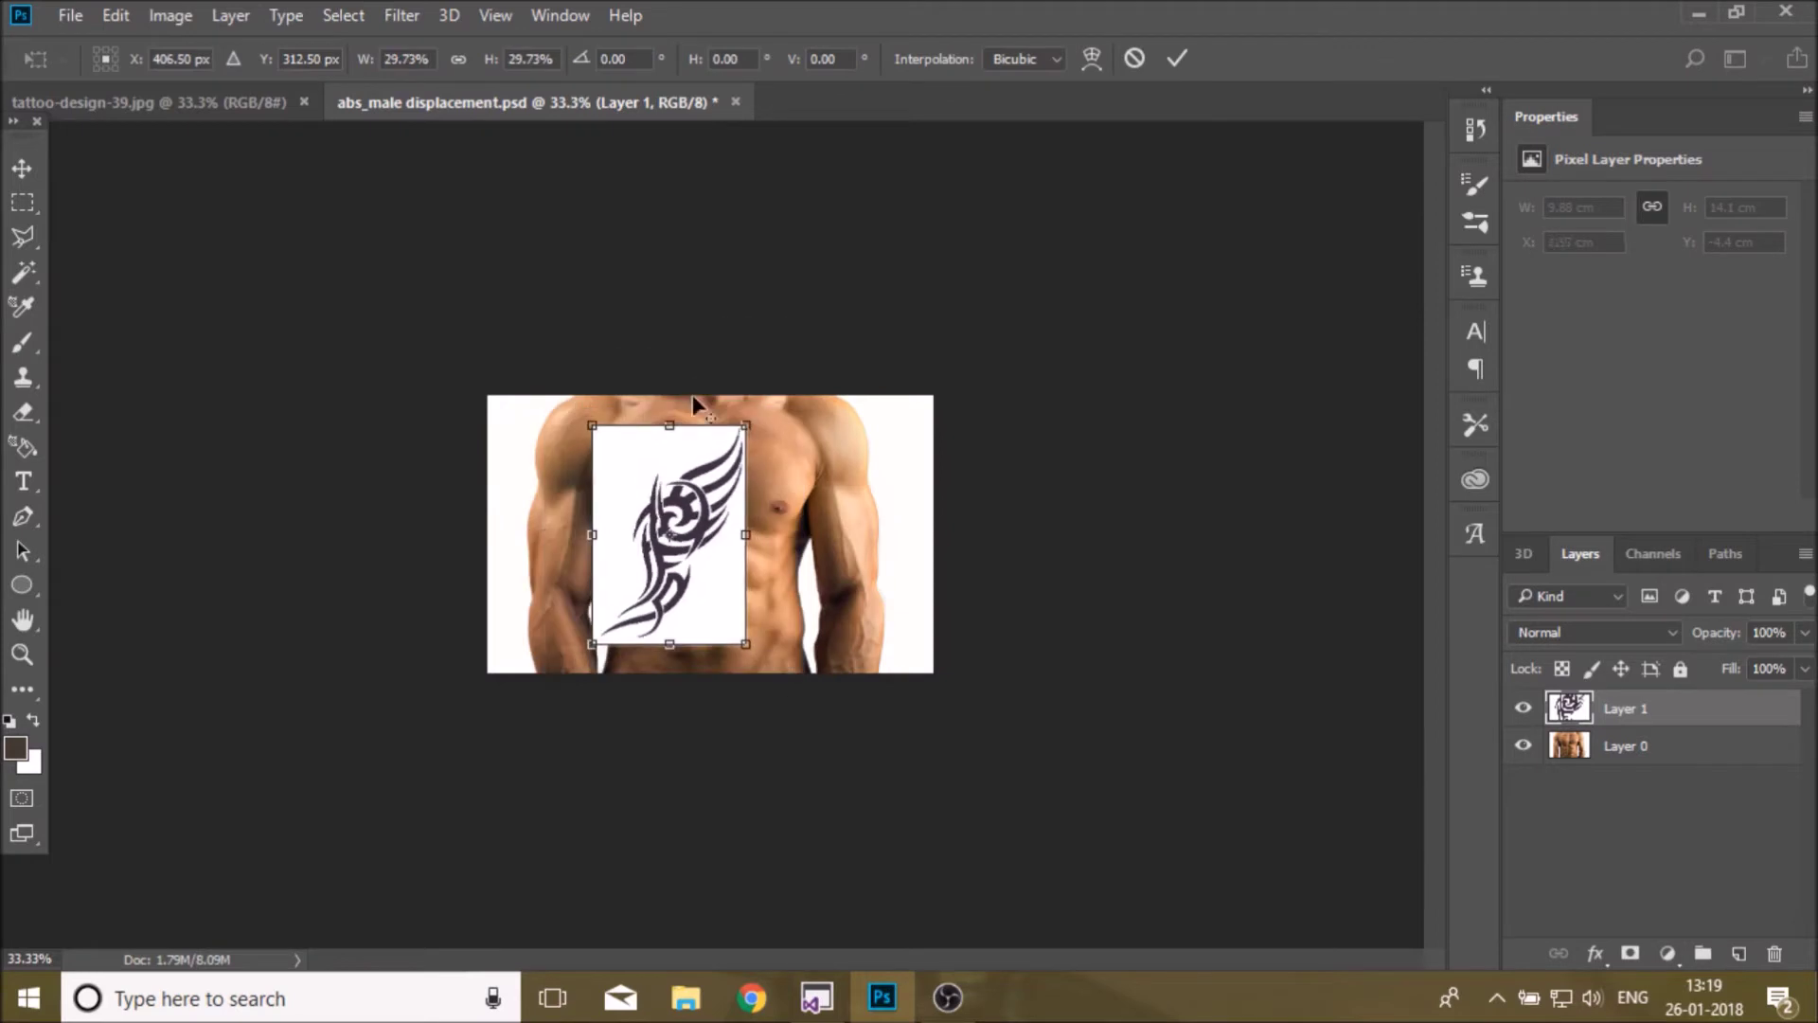
pyautogui.moveTo(805, 445); pyautogui.dragTo(902, 479)
pyautogui.moveTo(852, 416); pyautogui.dragTo(720, 466)
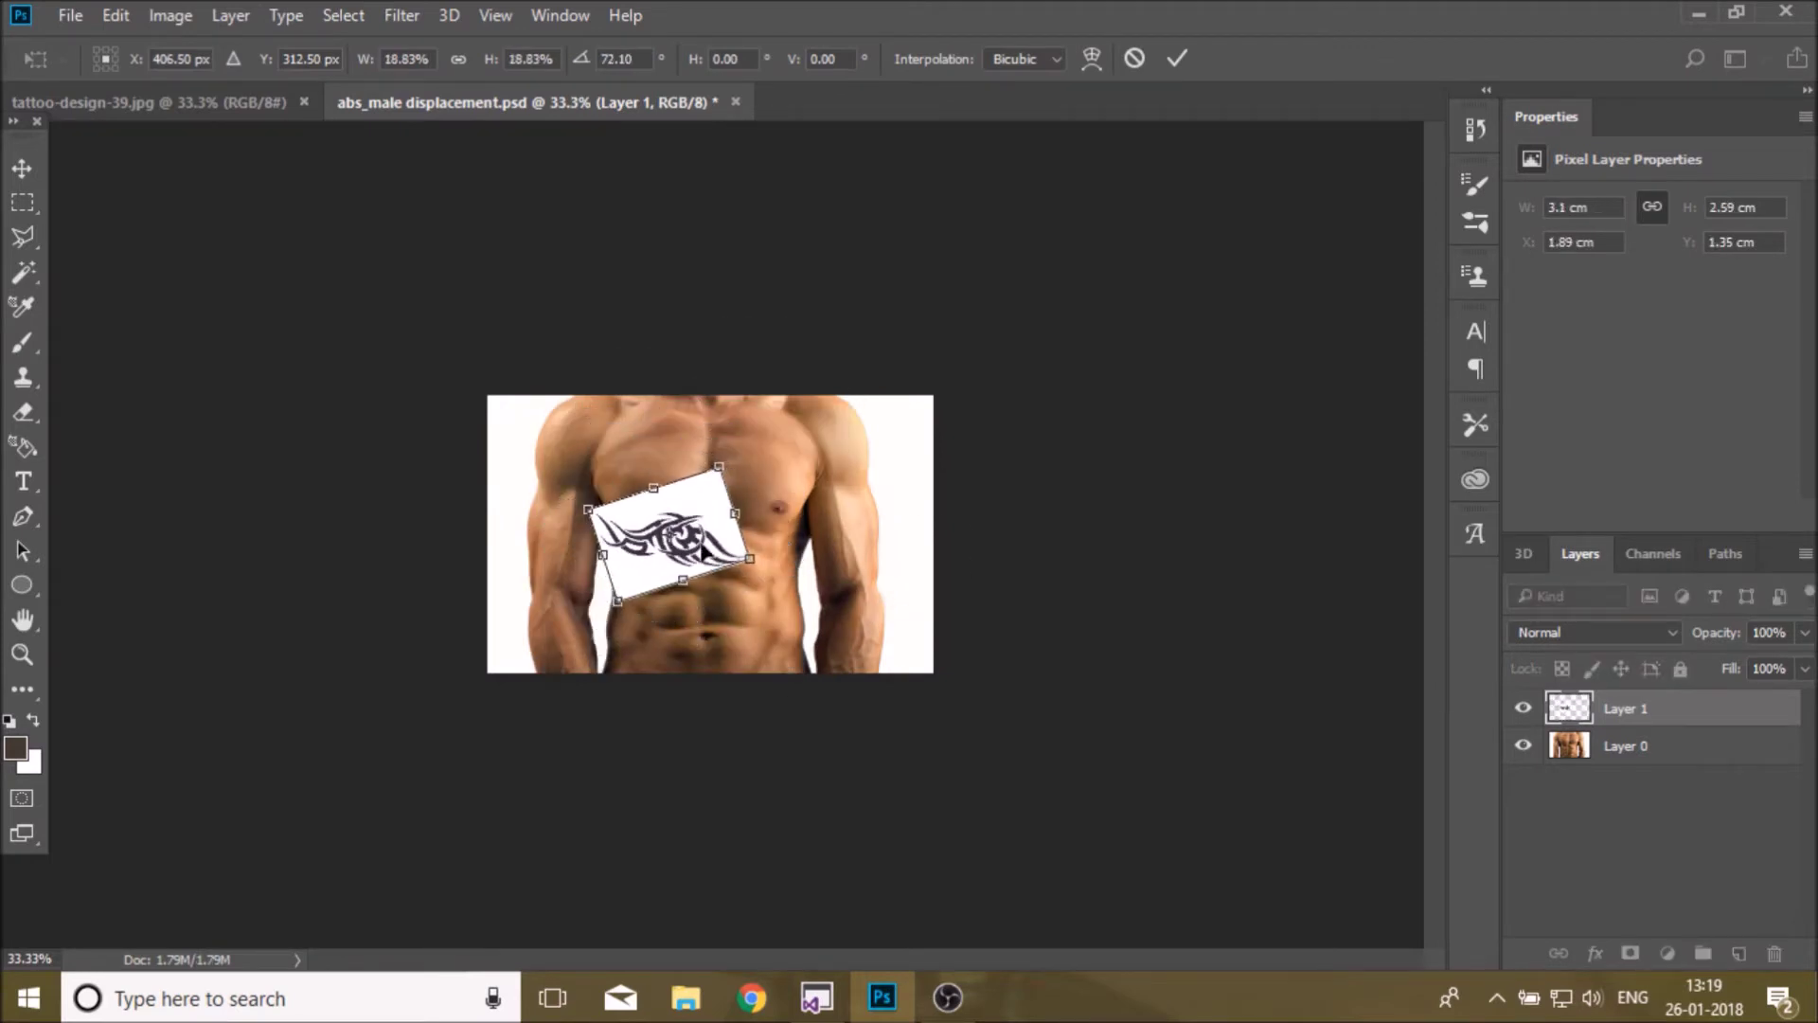
pyautogui.moveTo(717, 548); pyautogui.dragTo(616, 535)
pyautogui.moveTo(620, 470); pyautogui.dragTo(625, 489)
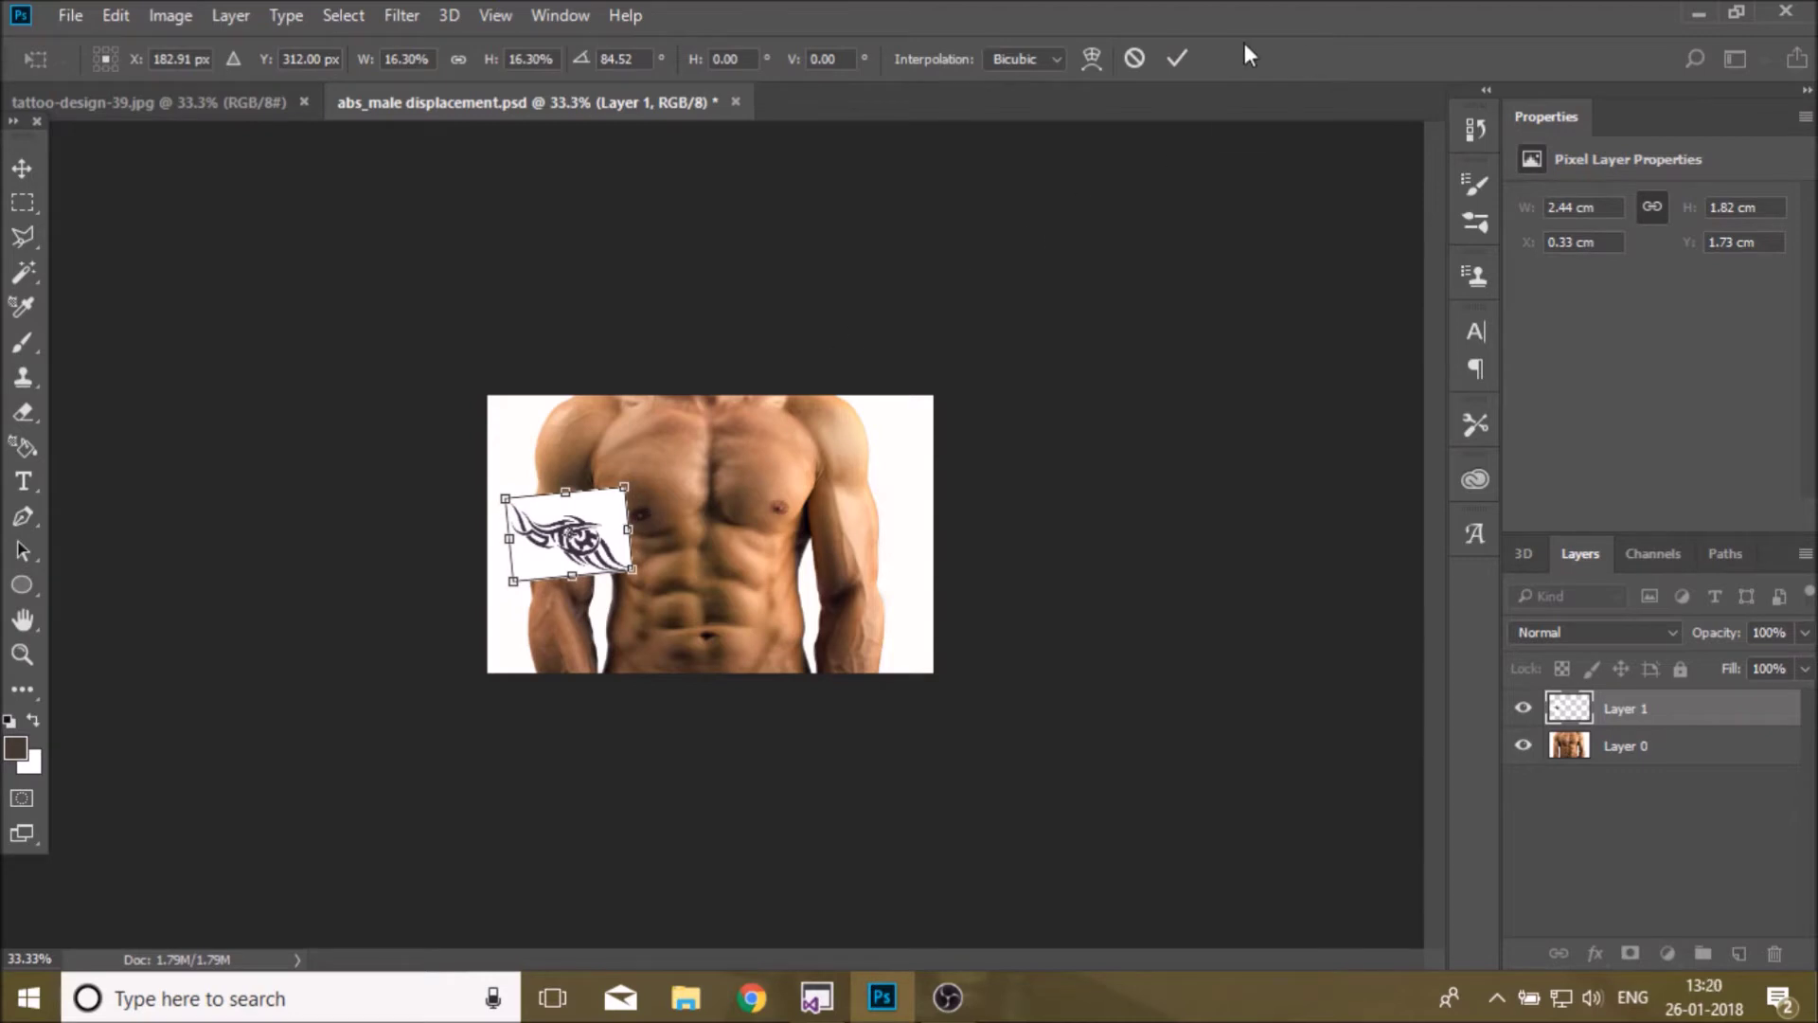
pyautogui.click(1177, 58)
pyautogui.click(1636, 630)
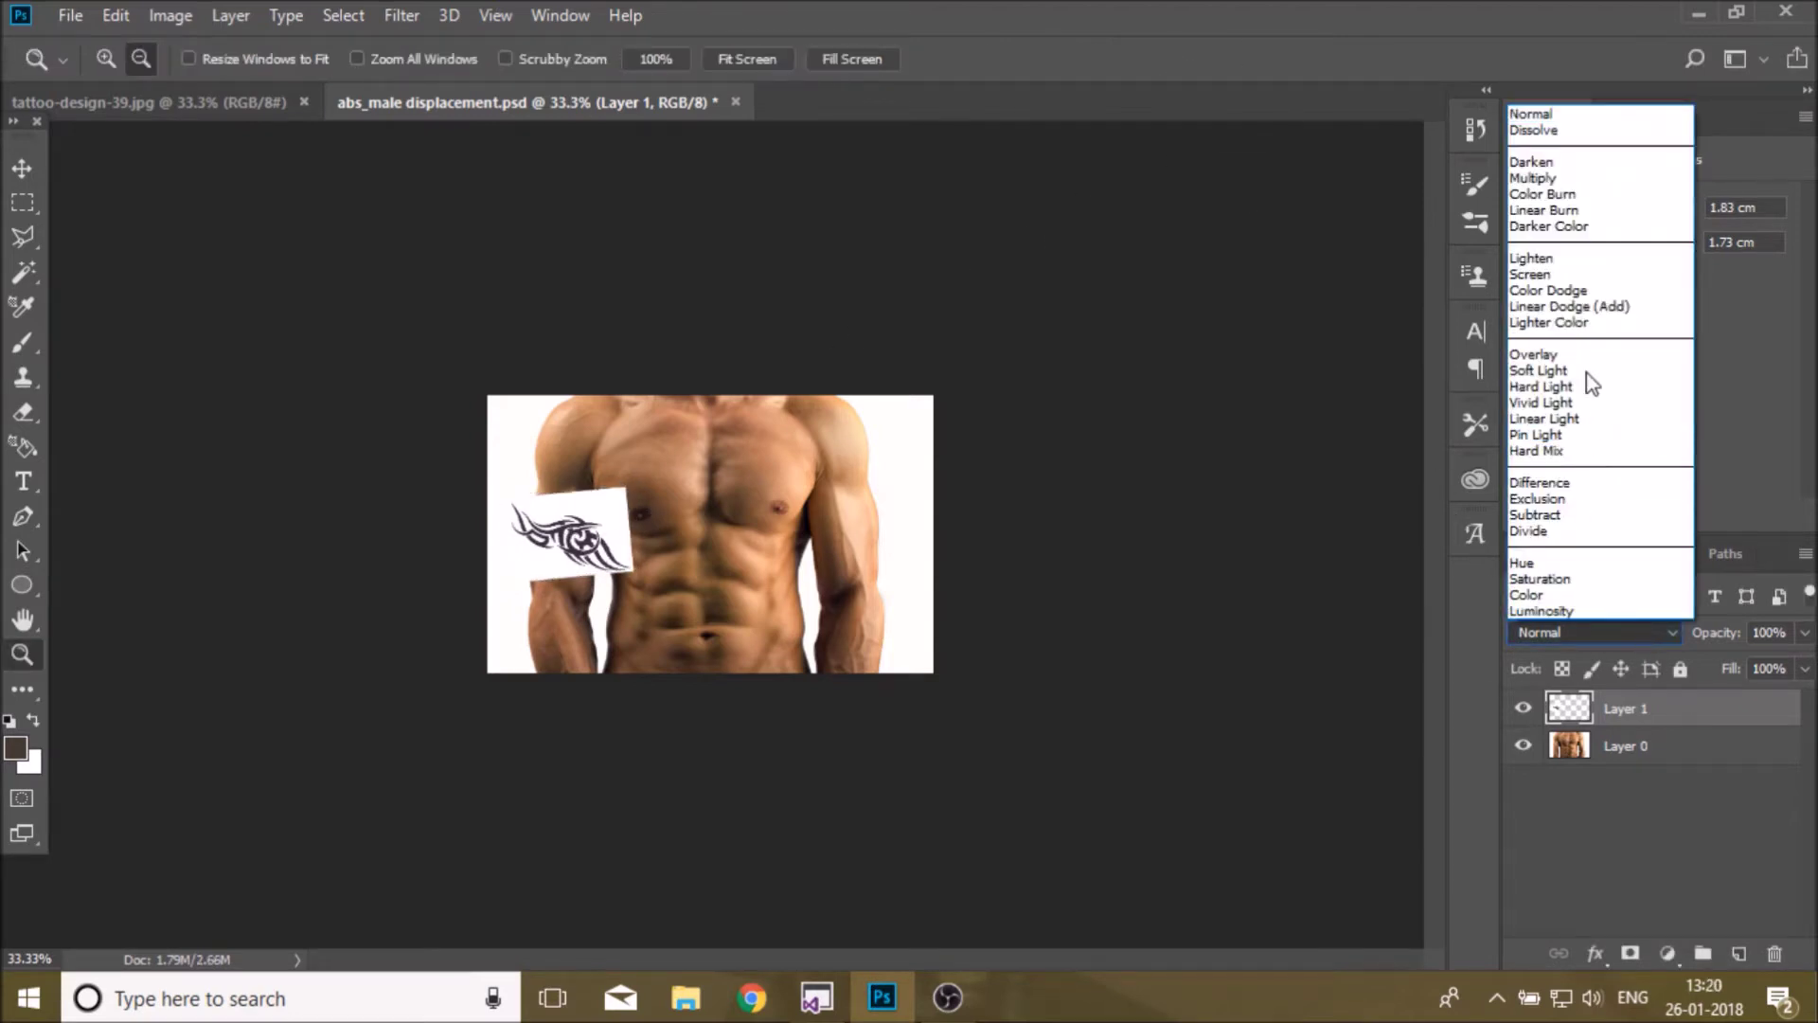
# - Set the tattoo layer to Multiply, zoom in, and nudge it slightly down-left
pyautogui.click(1553, 178)
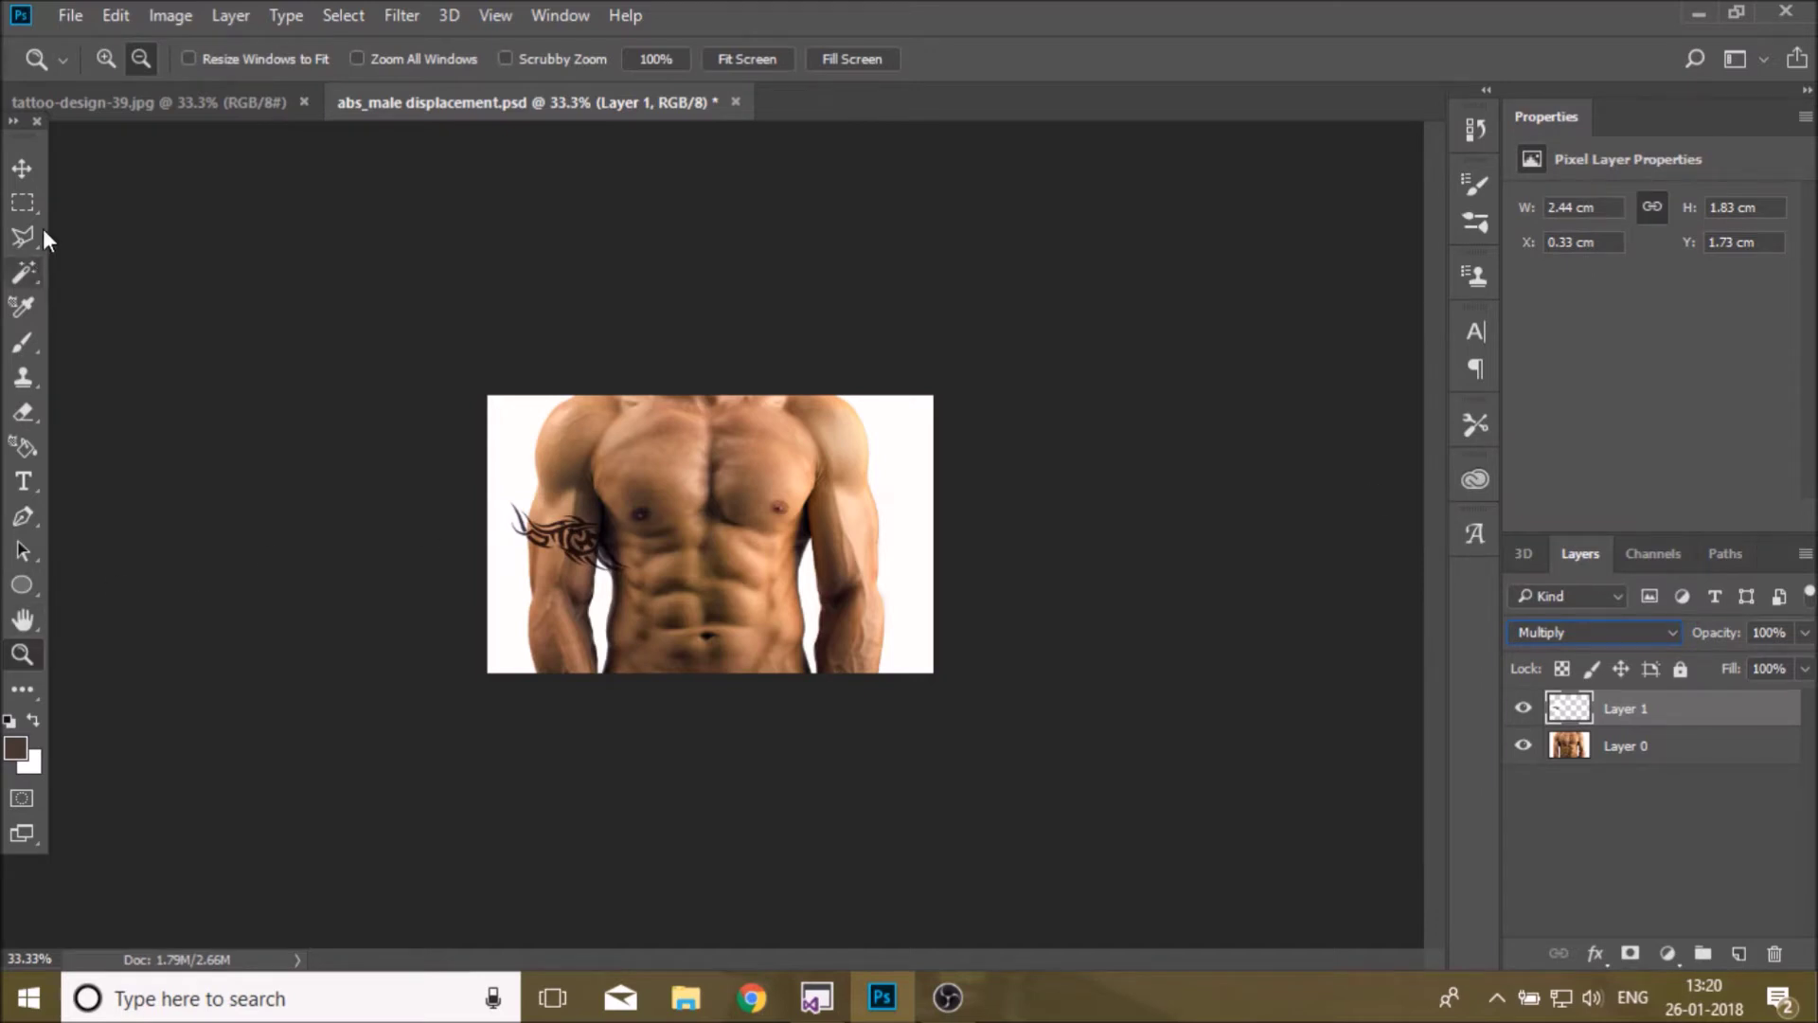
pyautogui.click(104, 58)
pyautogui.click(531, 530)
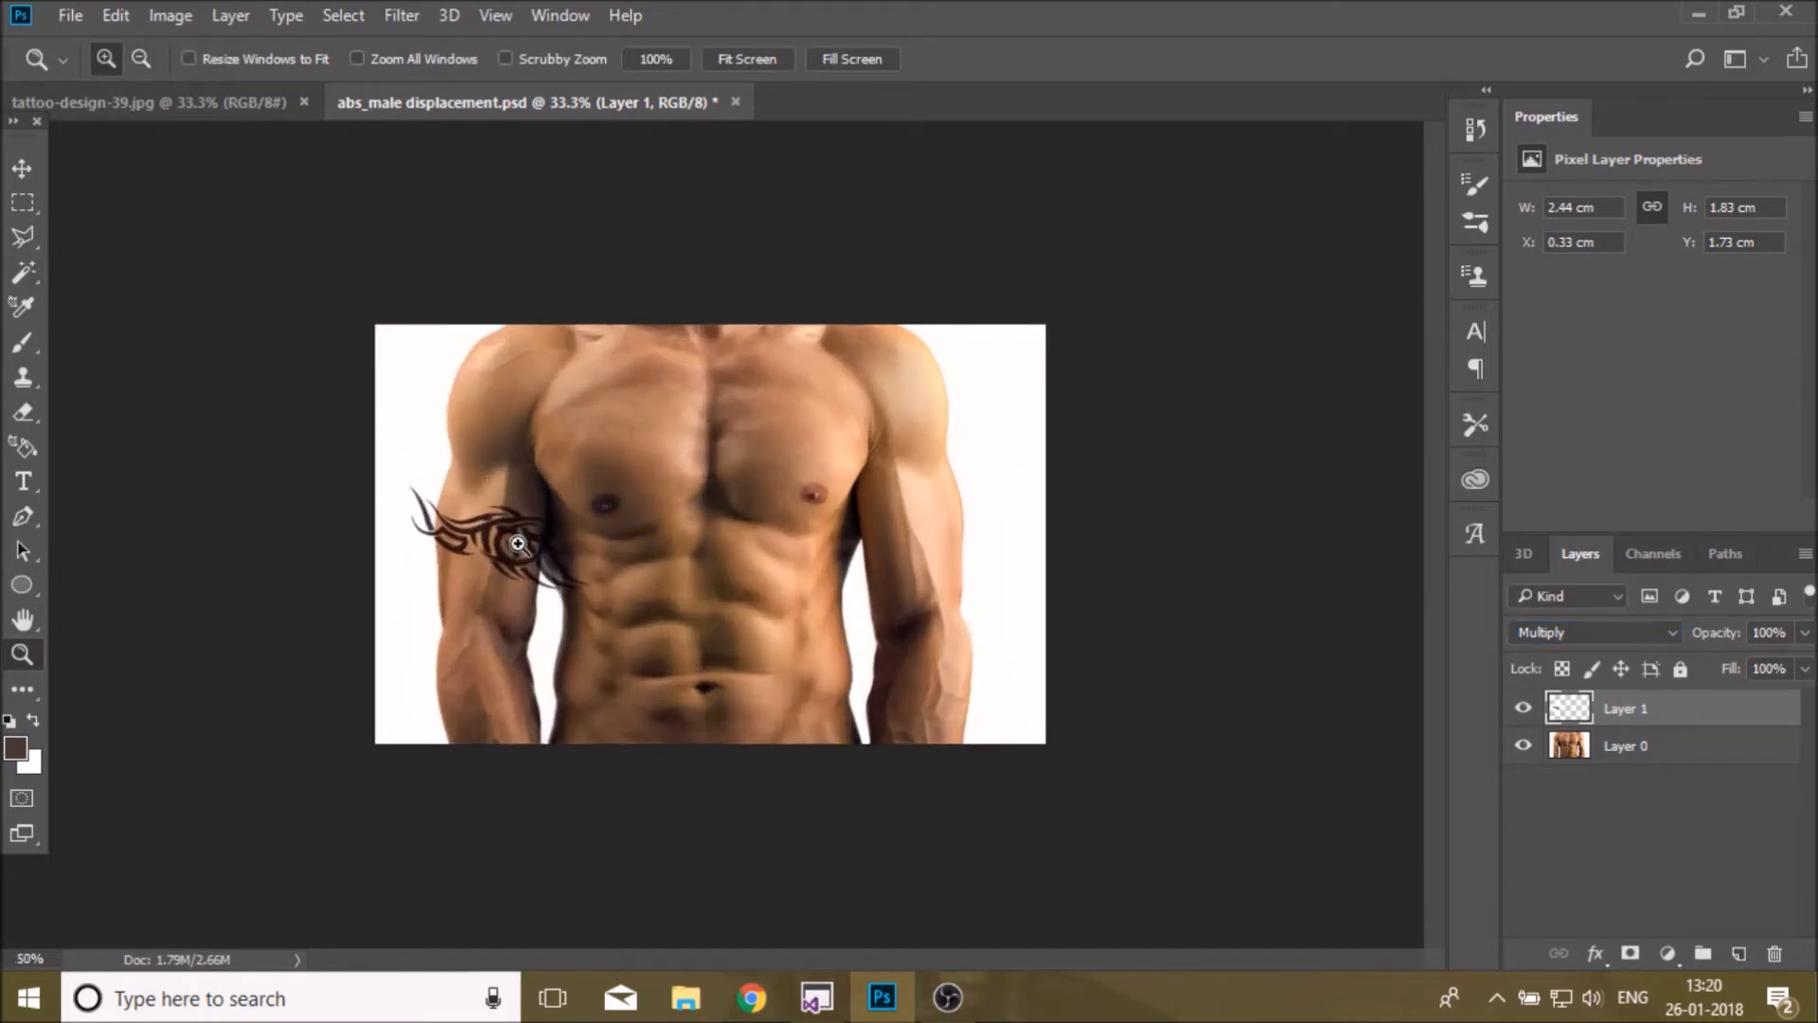
pyautogui.click(413, 553)
pyautogui.click(413, 553)
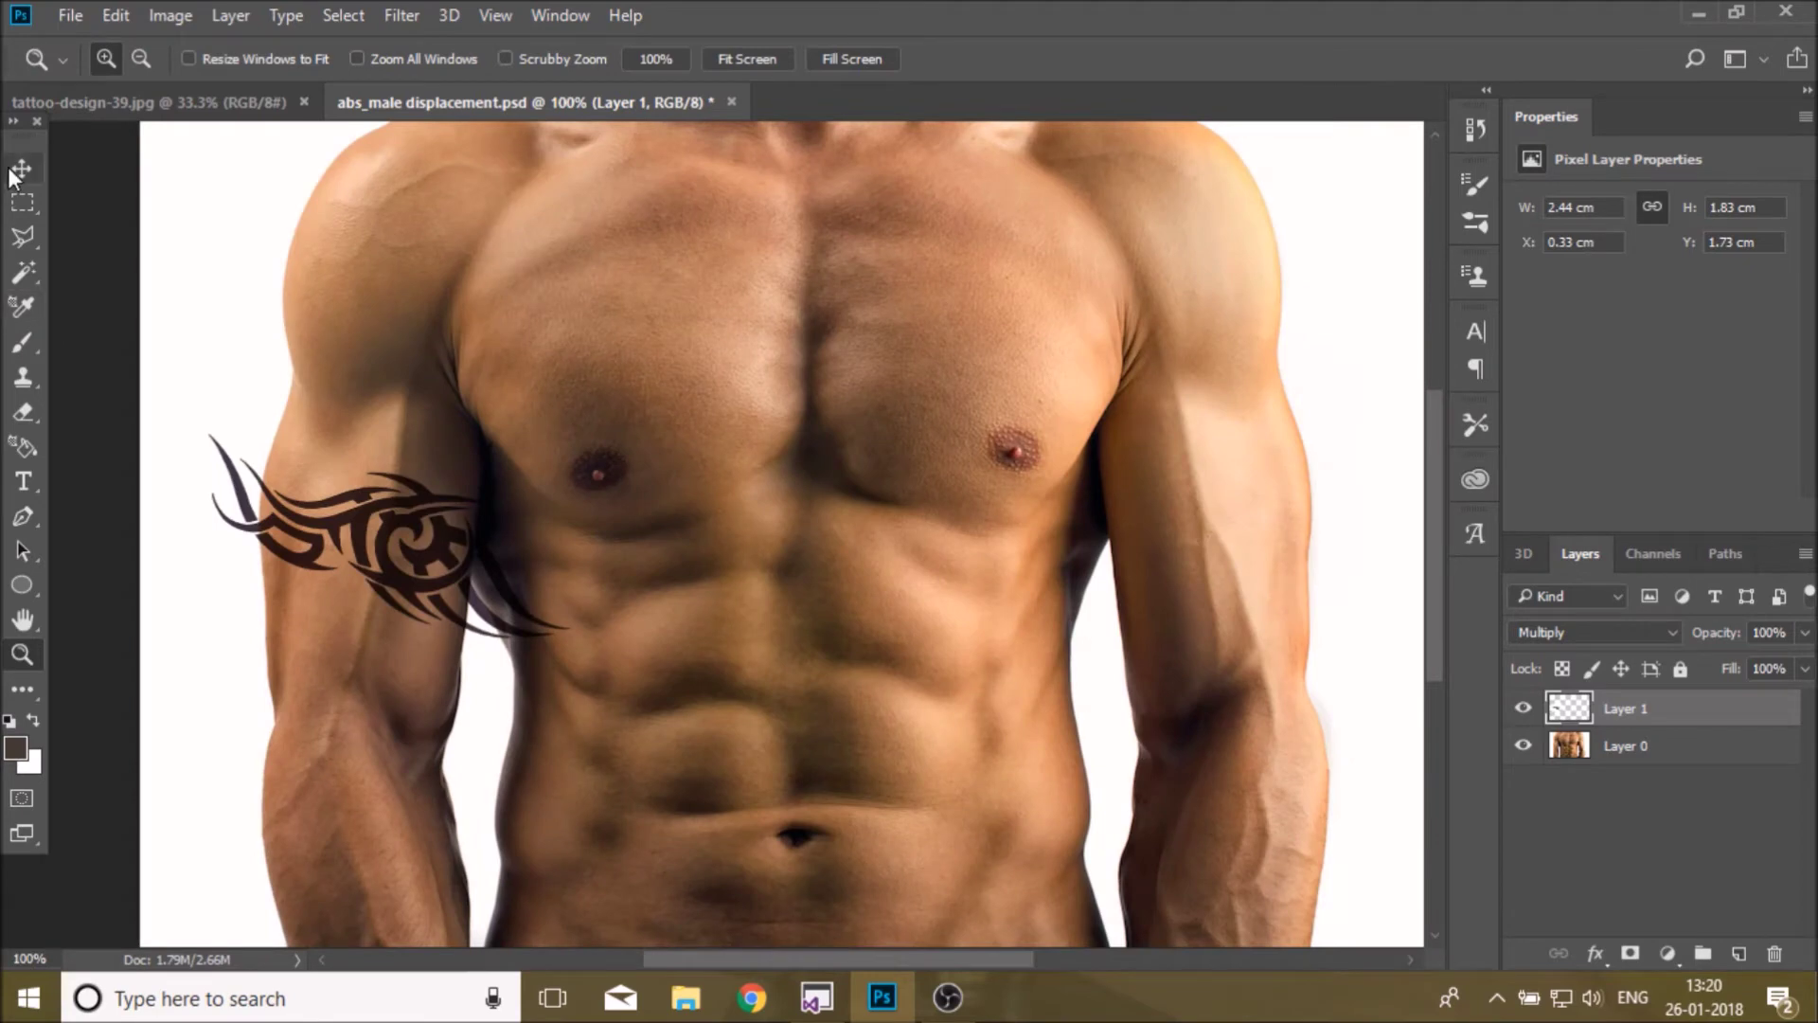
pyautogui.click(22, 169)
pyautogui.moveTo(391, 511)
pyautogui.mouseDown()
pyautogui.moveTo(371, 568)
pyautogui.moveTo(371, 521)
pyautogui.mouseUp()
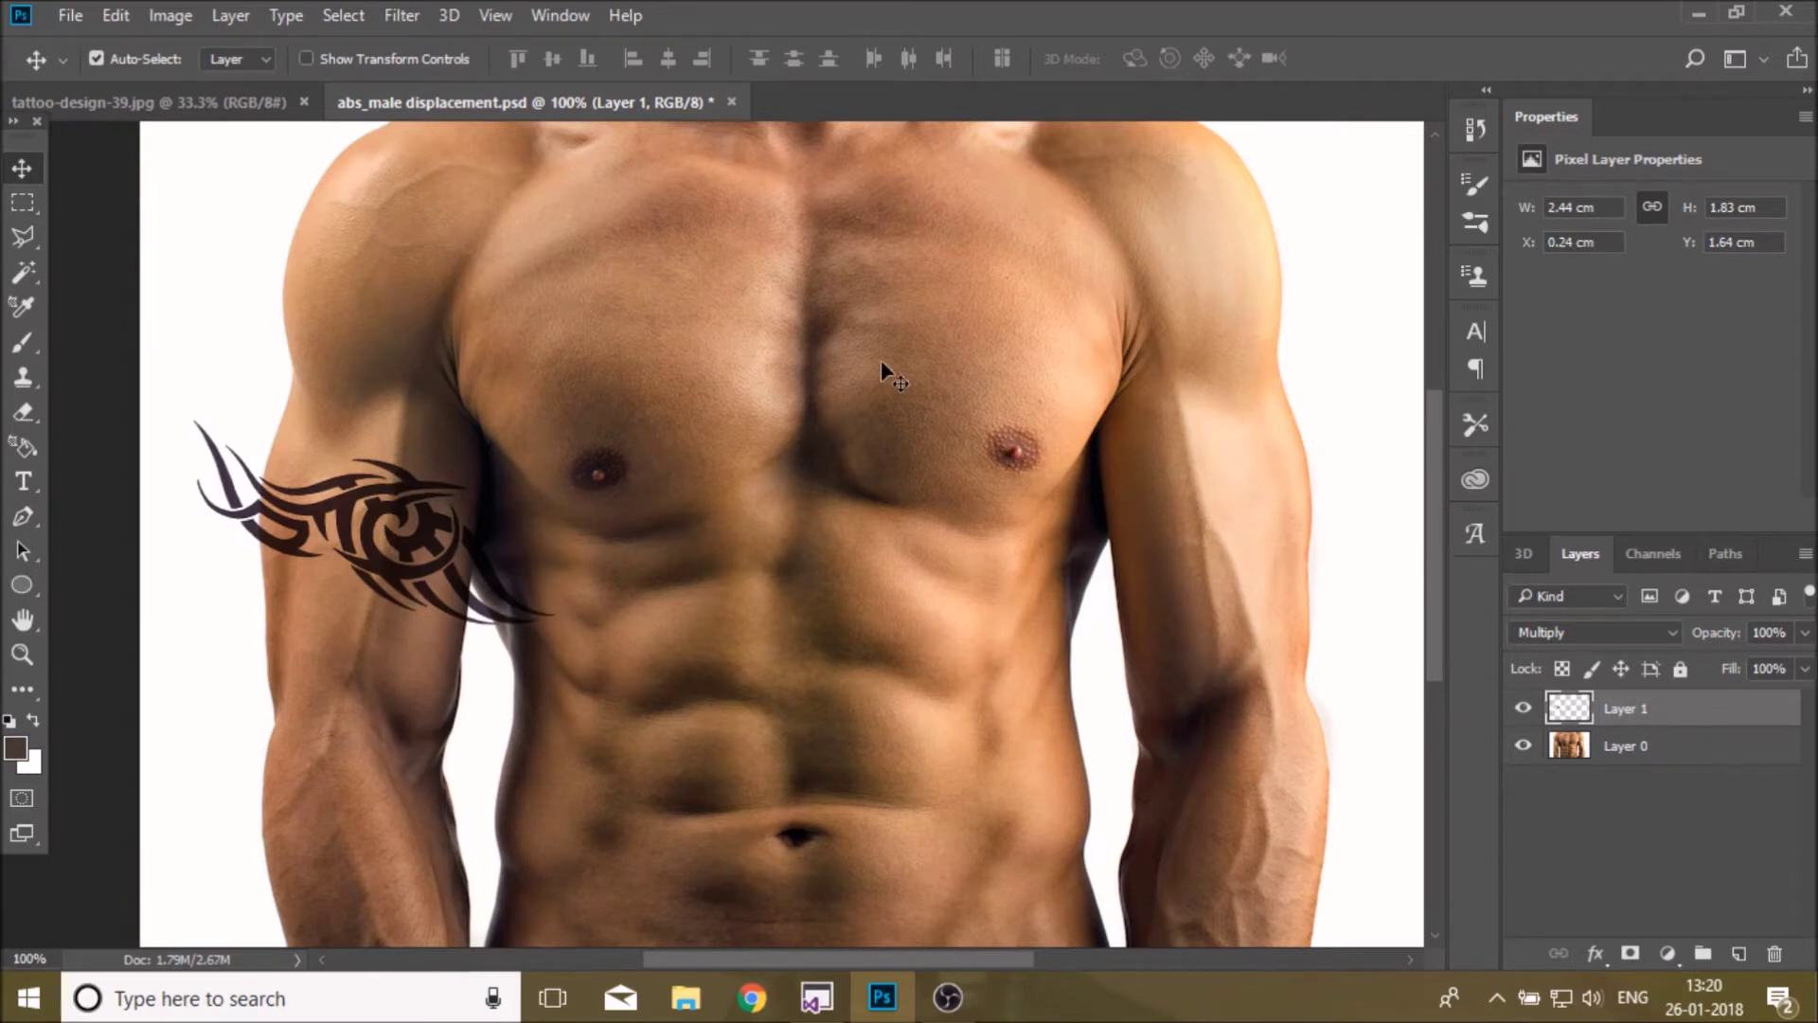
# - Apply Displace with scales of 10 using abs_male displacement.psd as the map
pyautogui.click(402, 15)
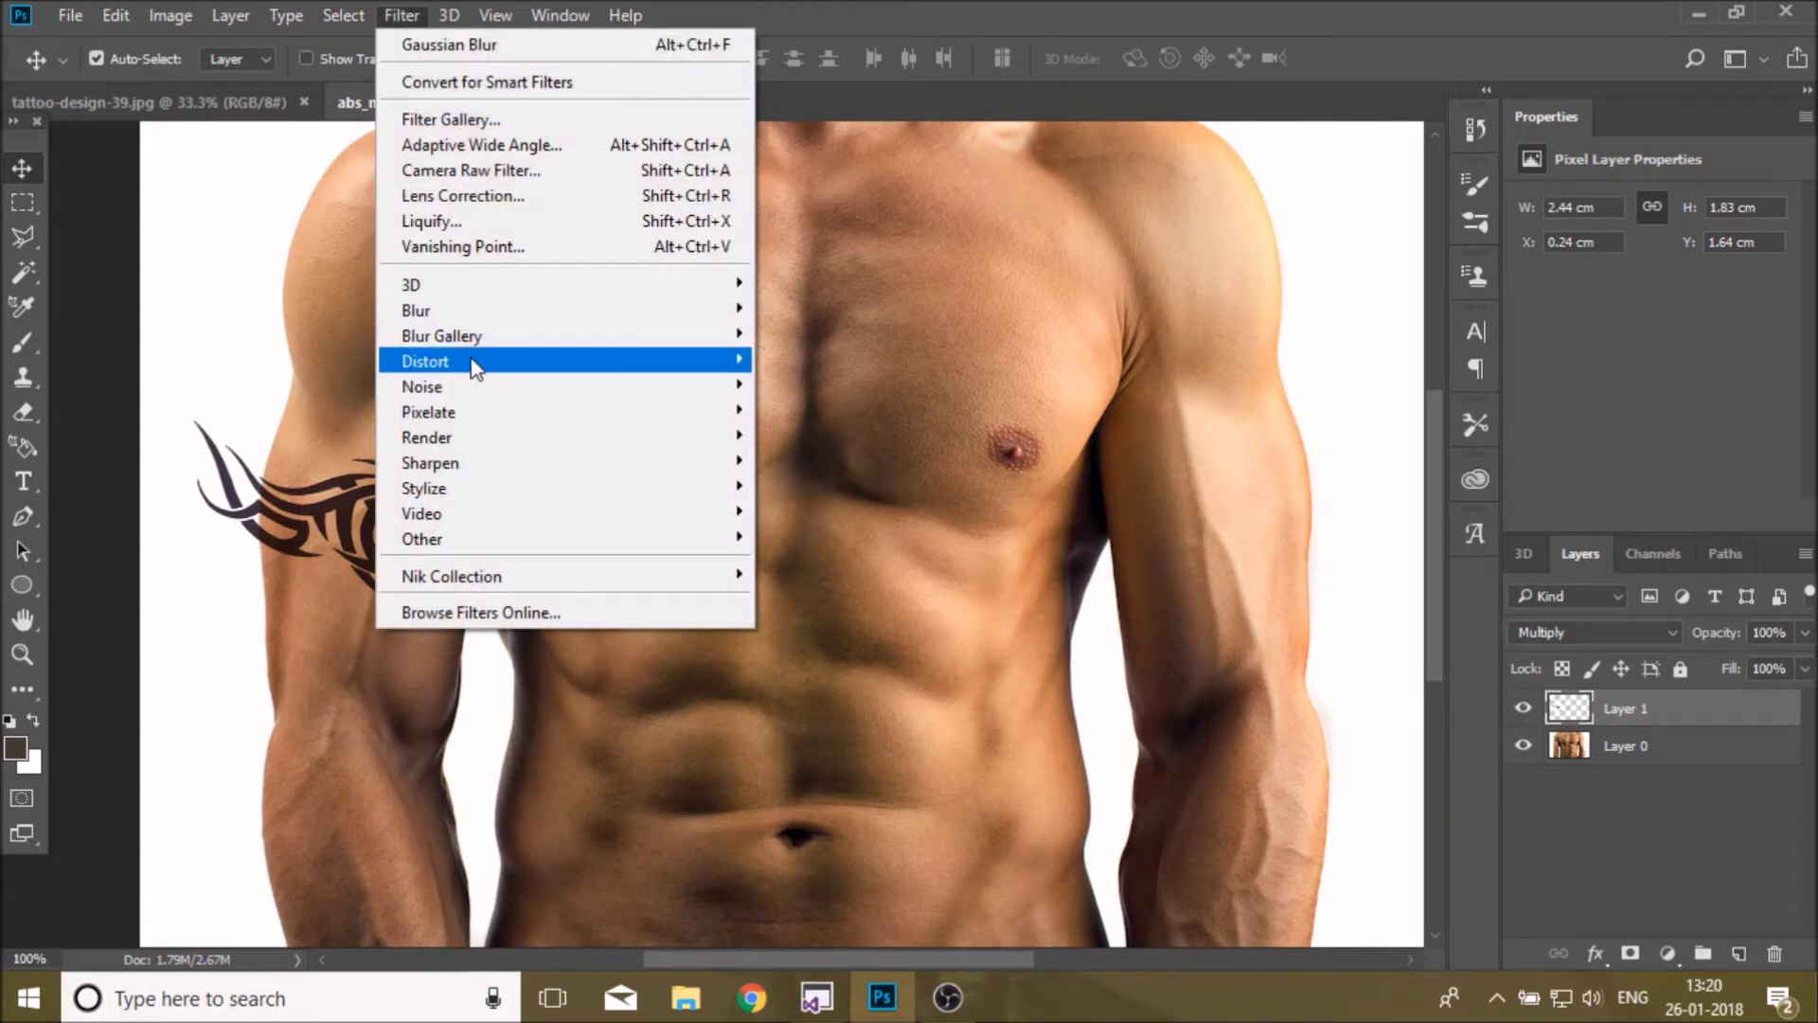
pyautogui.moveTo(426, 361)
pyautogui.click(833, 361)
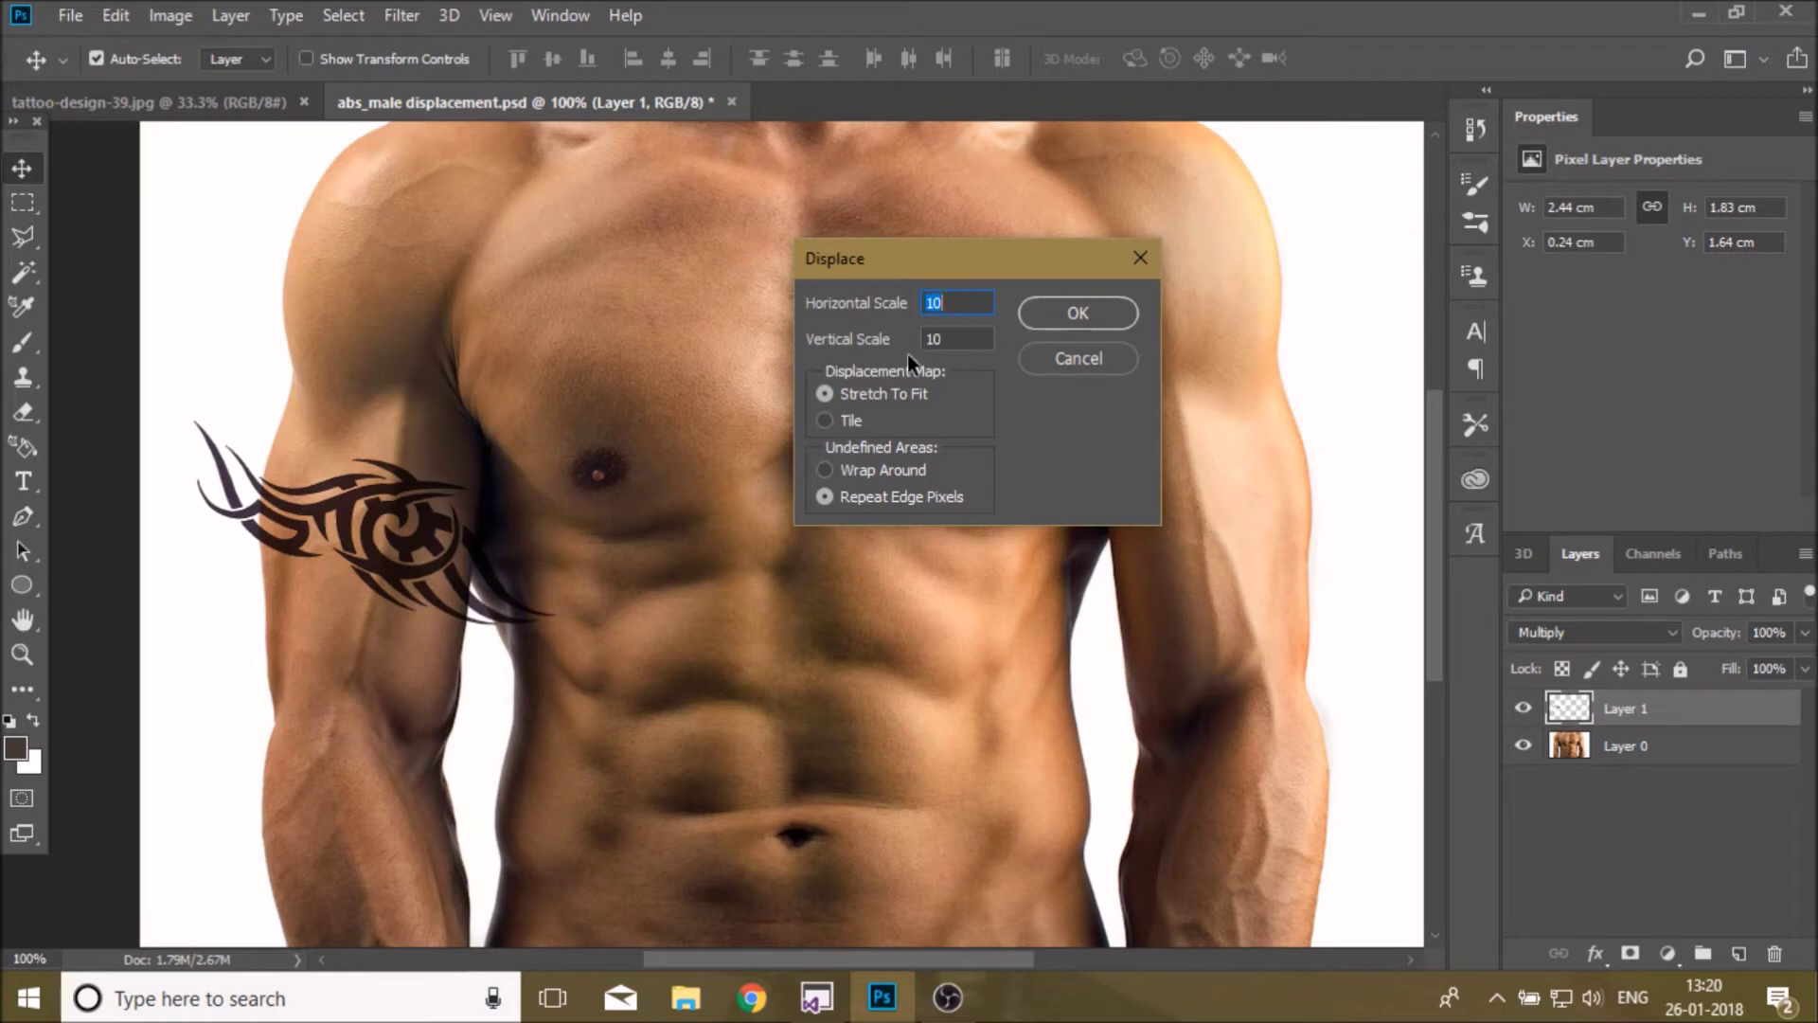
pyautogui.click(1088, 312)
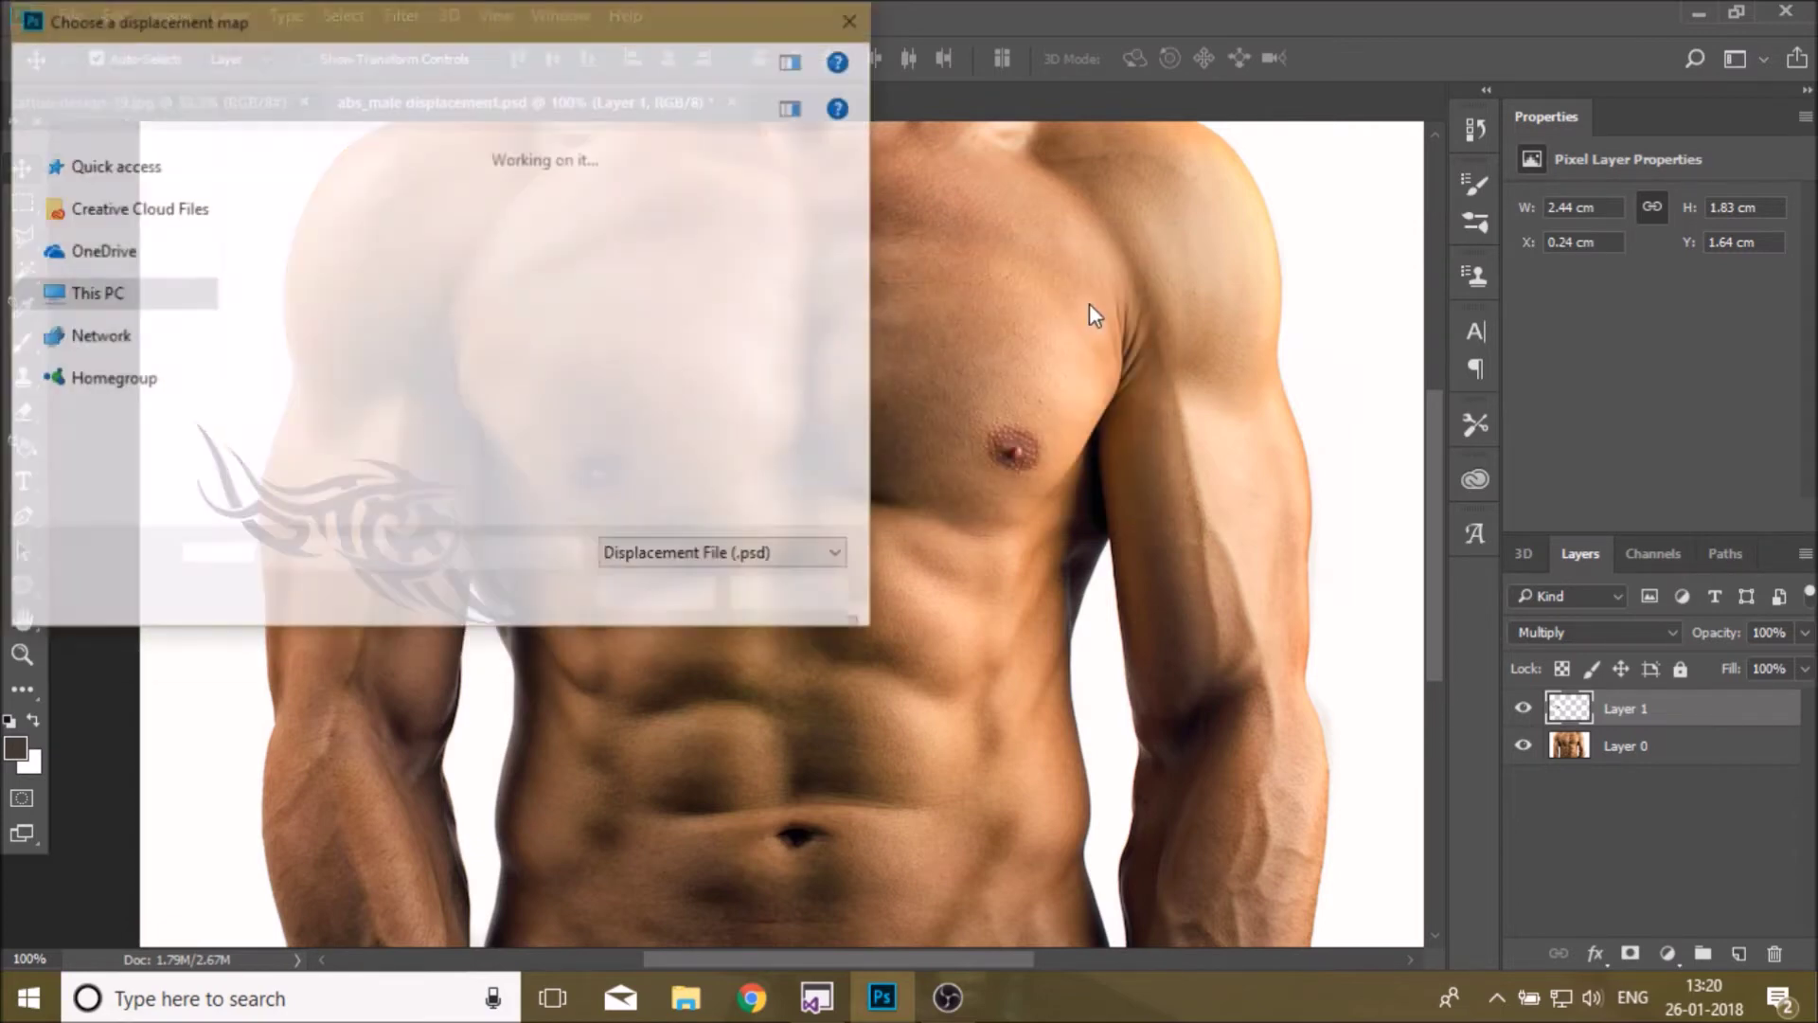
pyautogui.write('abs')
pyautogui.click(435, 581)
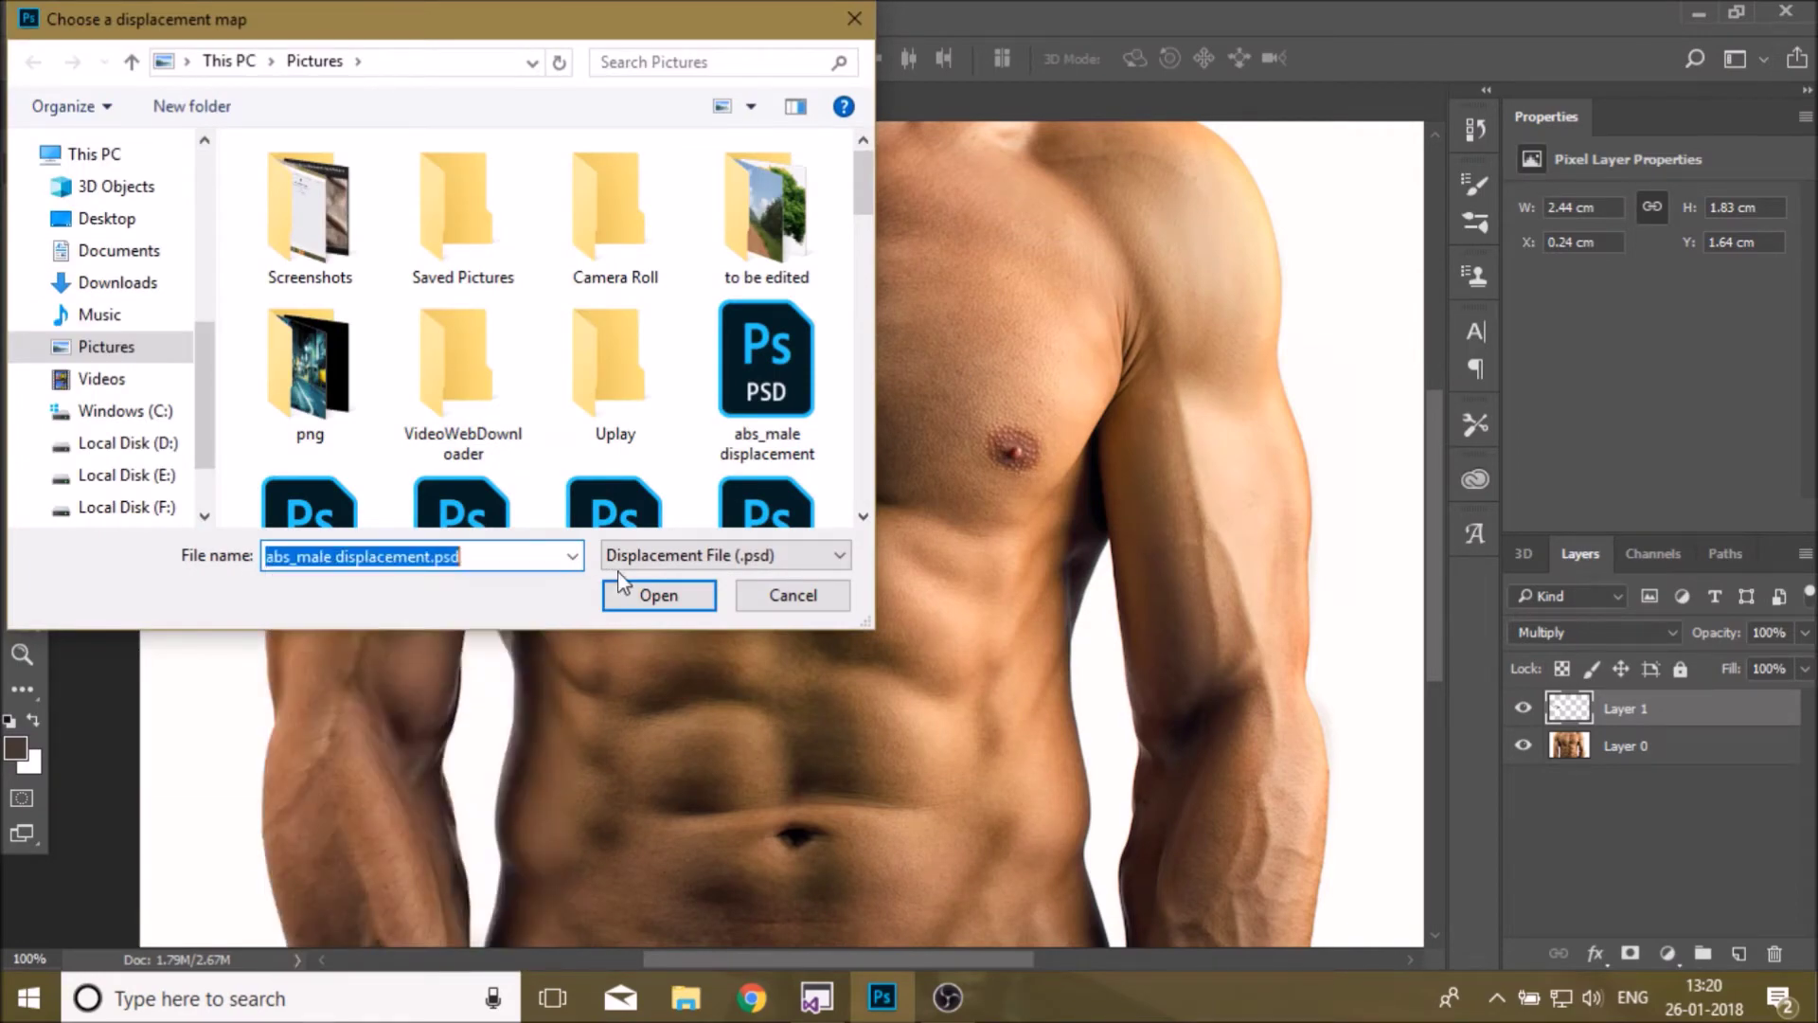
pyautogui.click(644, 592)
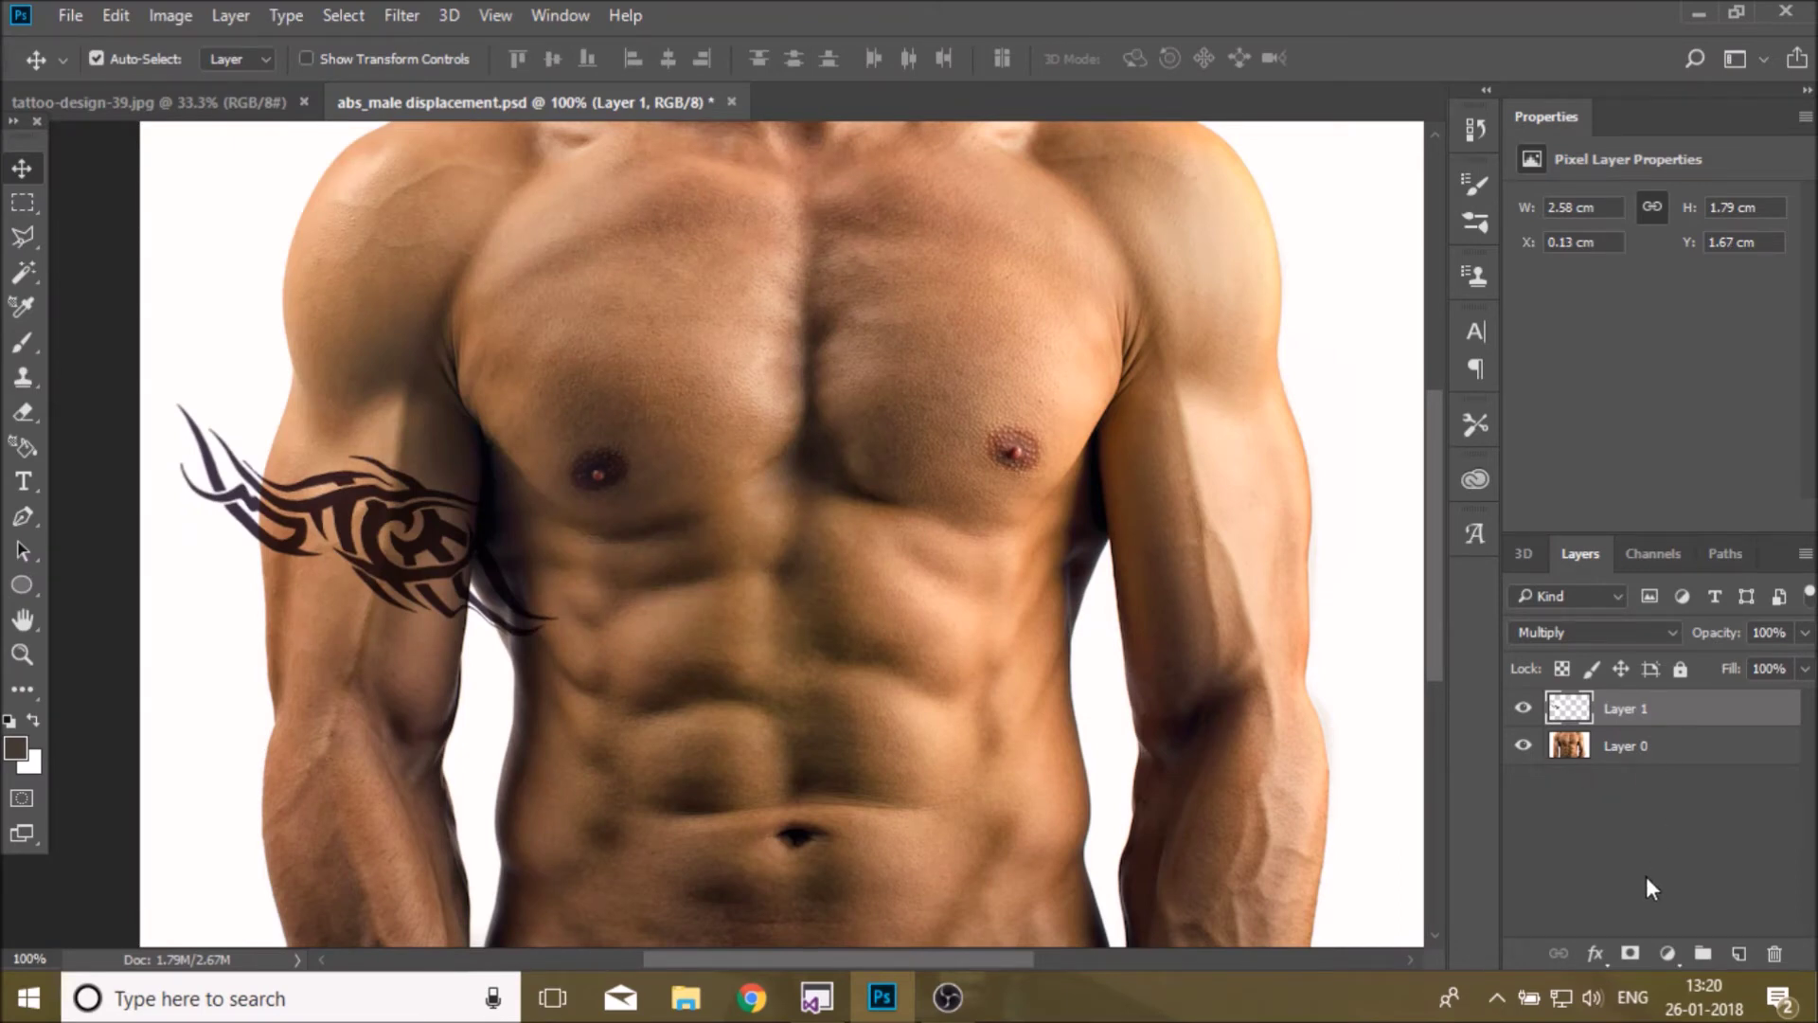
pyautogui.click(23, 657)
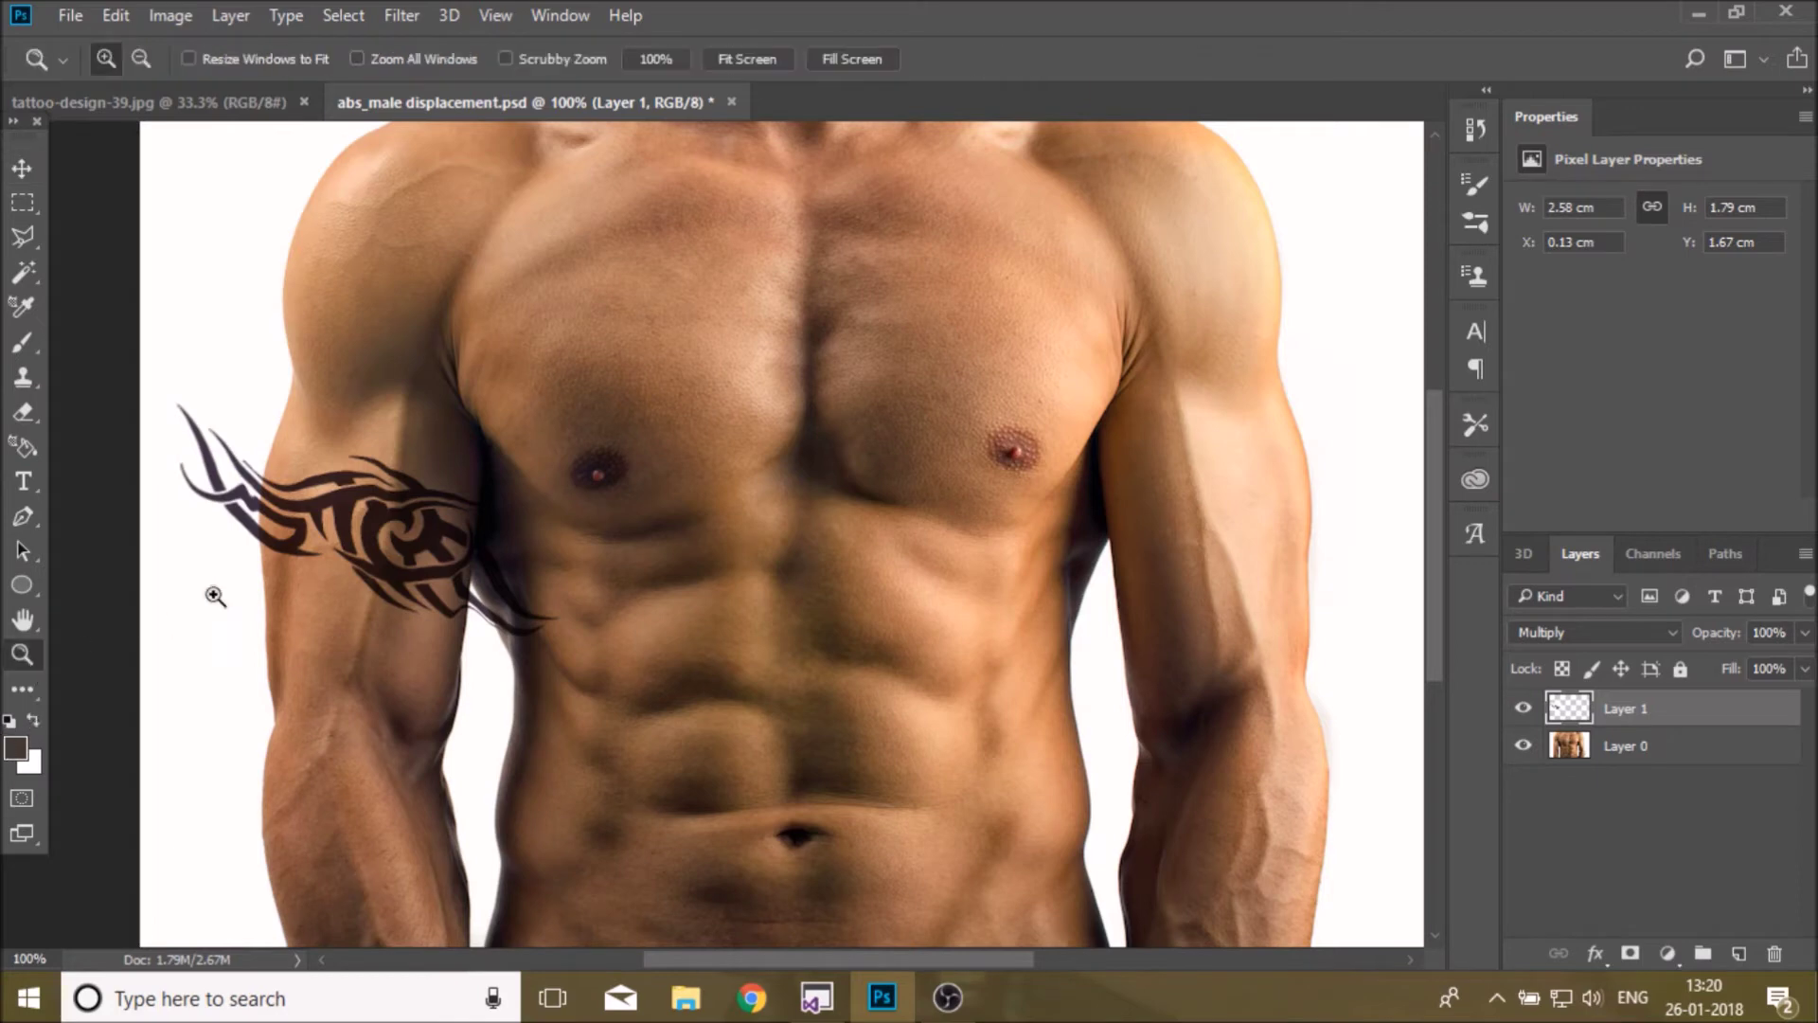
pyautogui.click(263, 538)
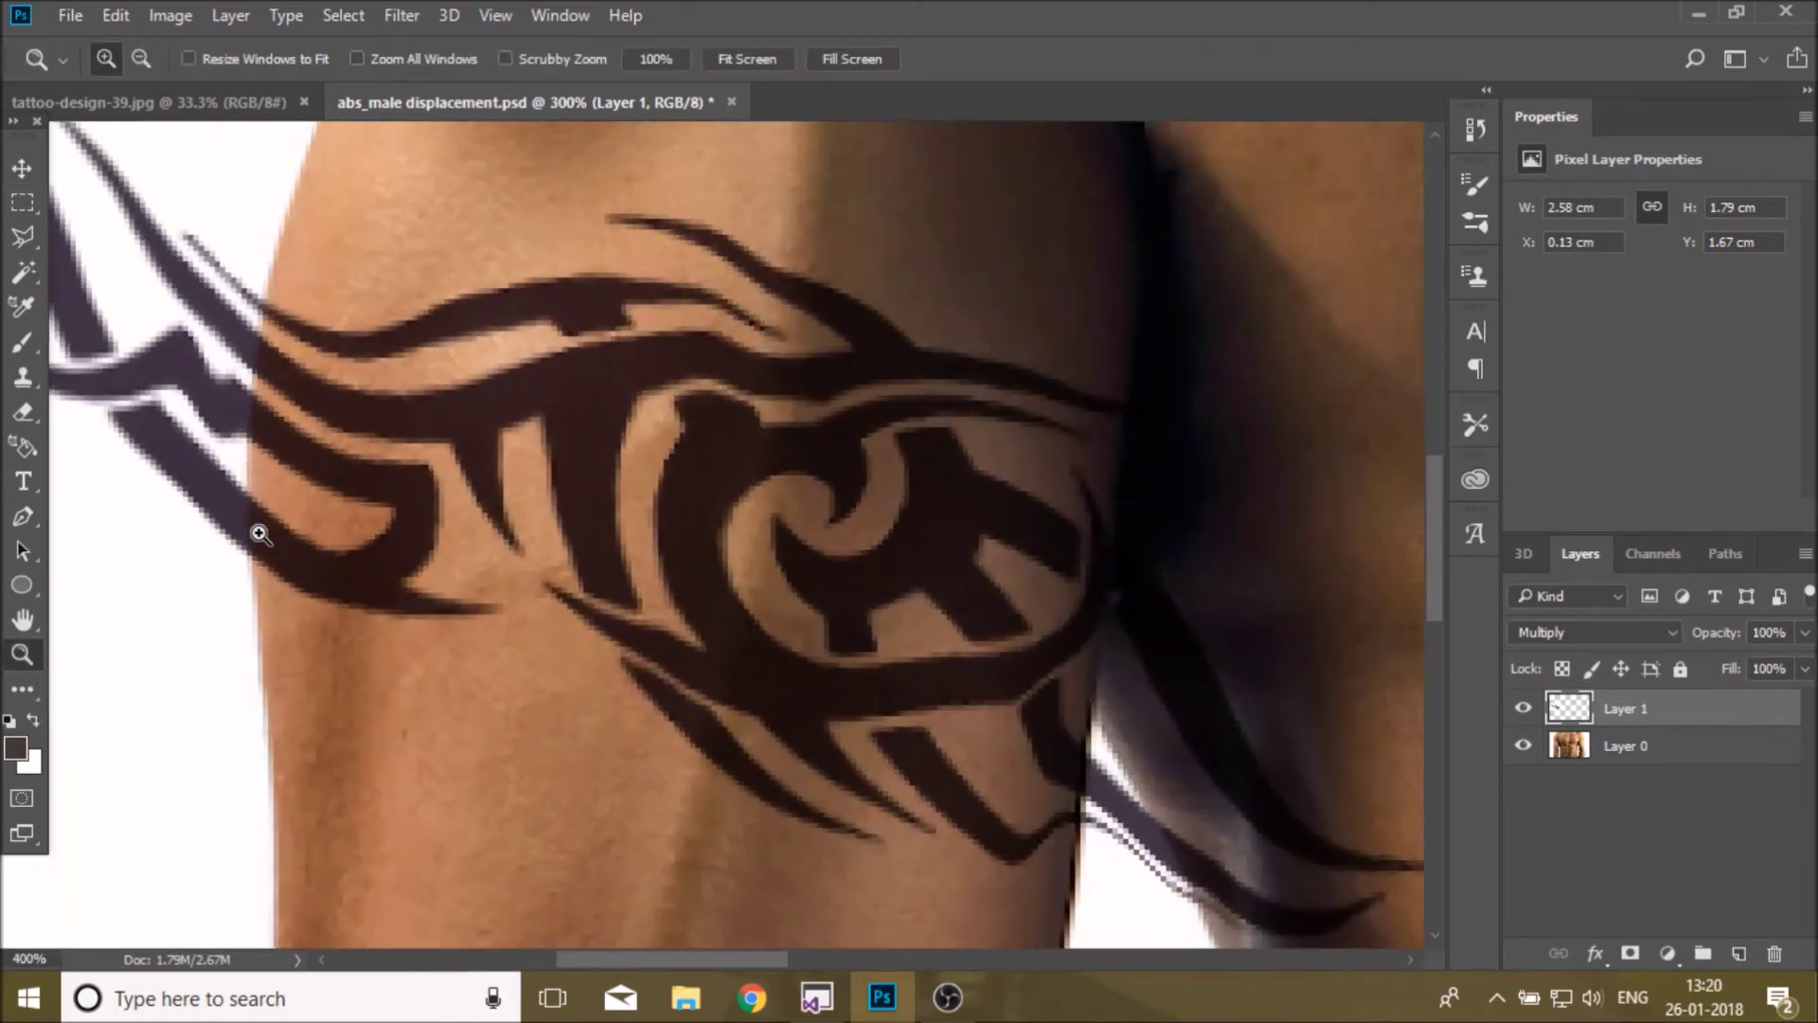
pyautogui.click(35, 238)
# - Trace a polygonal lasso selection around the upper arm under the tattoo
pyautogui.moveTo(276, 252); pyautogui.dragTo(269, 299)
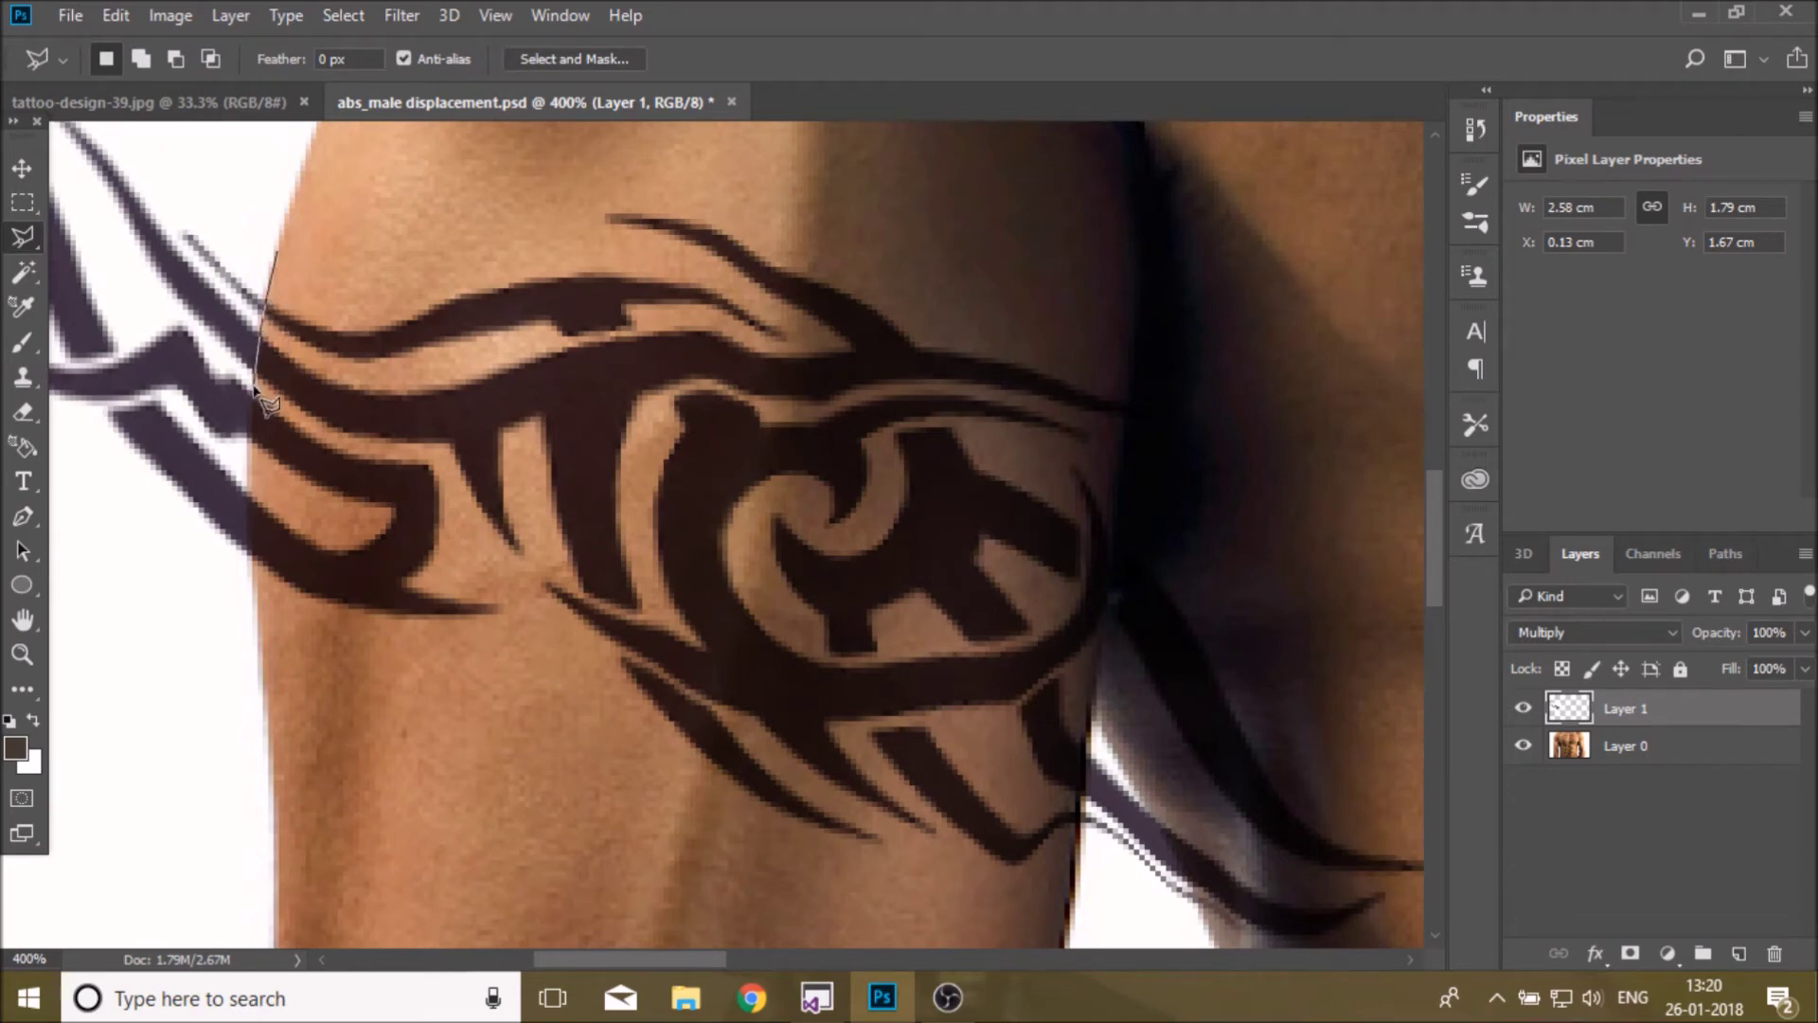
pyautogui.click(247, 449)
pyautogui.click(252, 589)
pyautogui.click(441, 805)
pyautogui.click(805, 888)
pyautogui.click(1042, 888)
pyautogui.click(1079, 814)
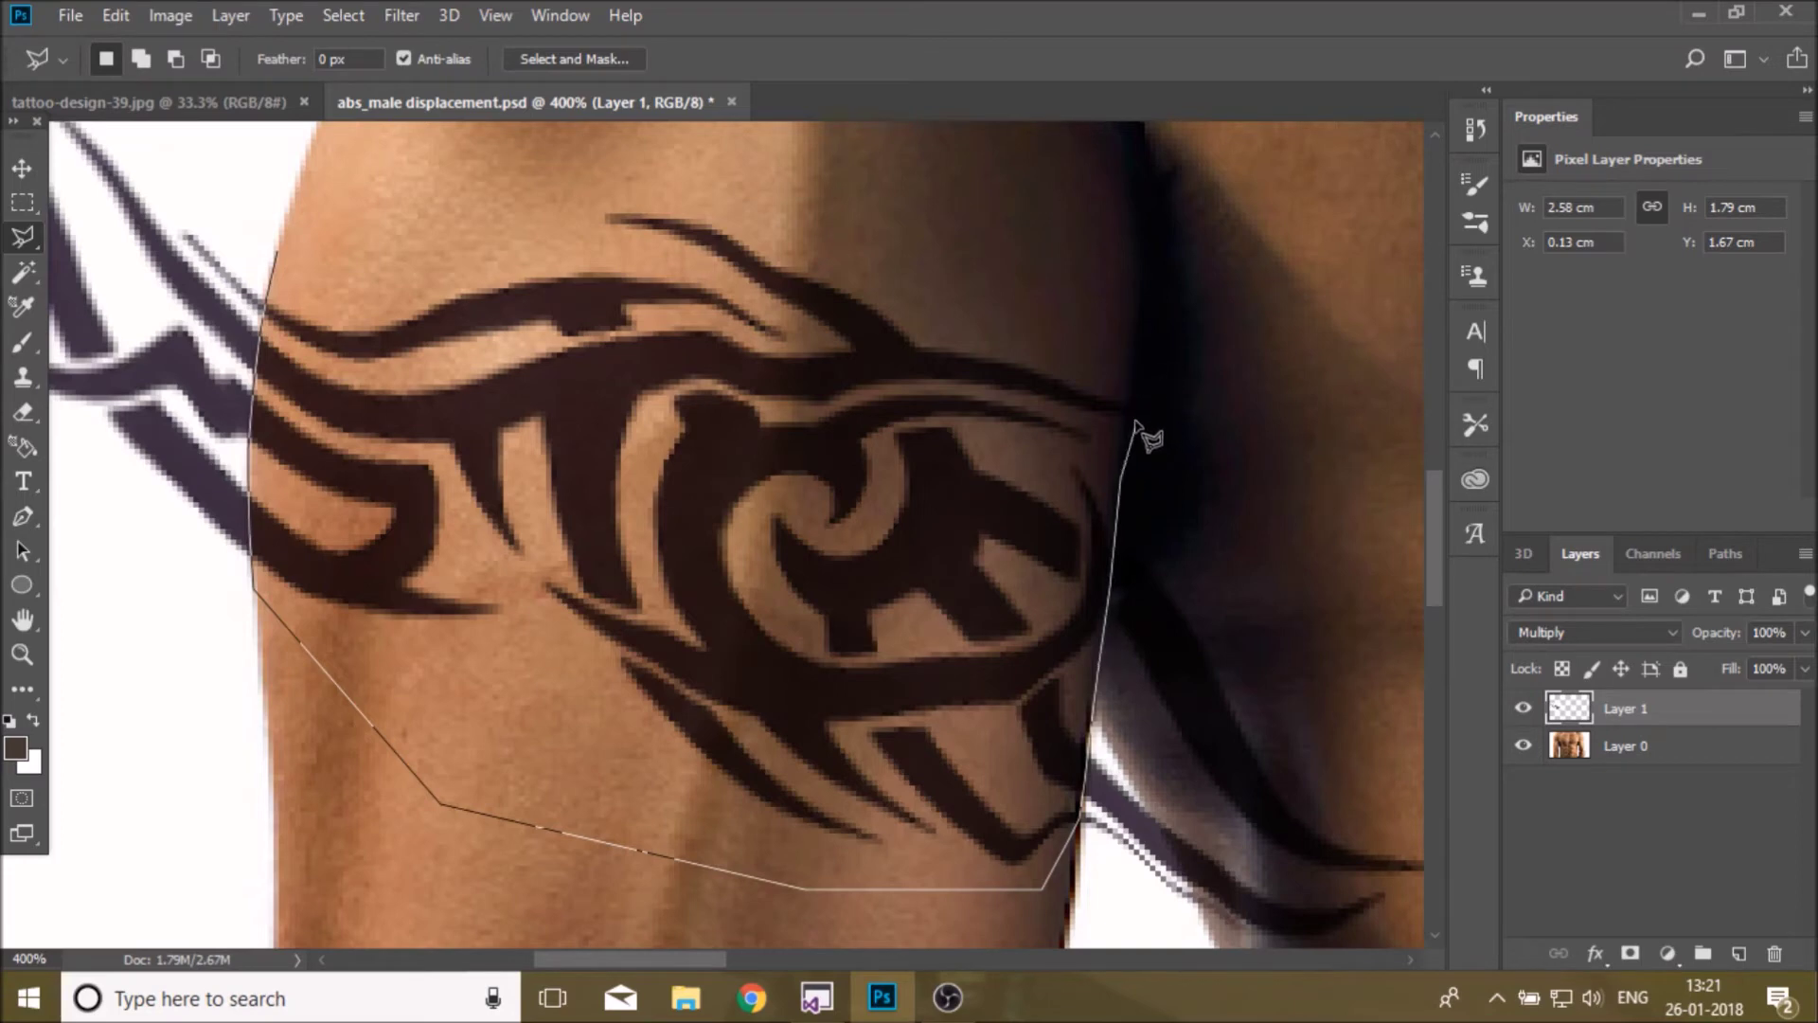
pyautogui.click(1127, 364)
pyautogui.click(635, 152)
pyautogui.click(384, 198)
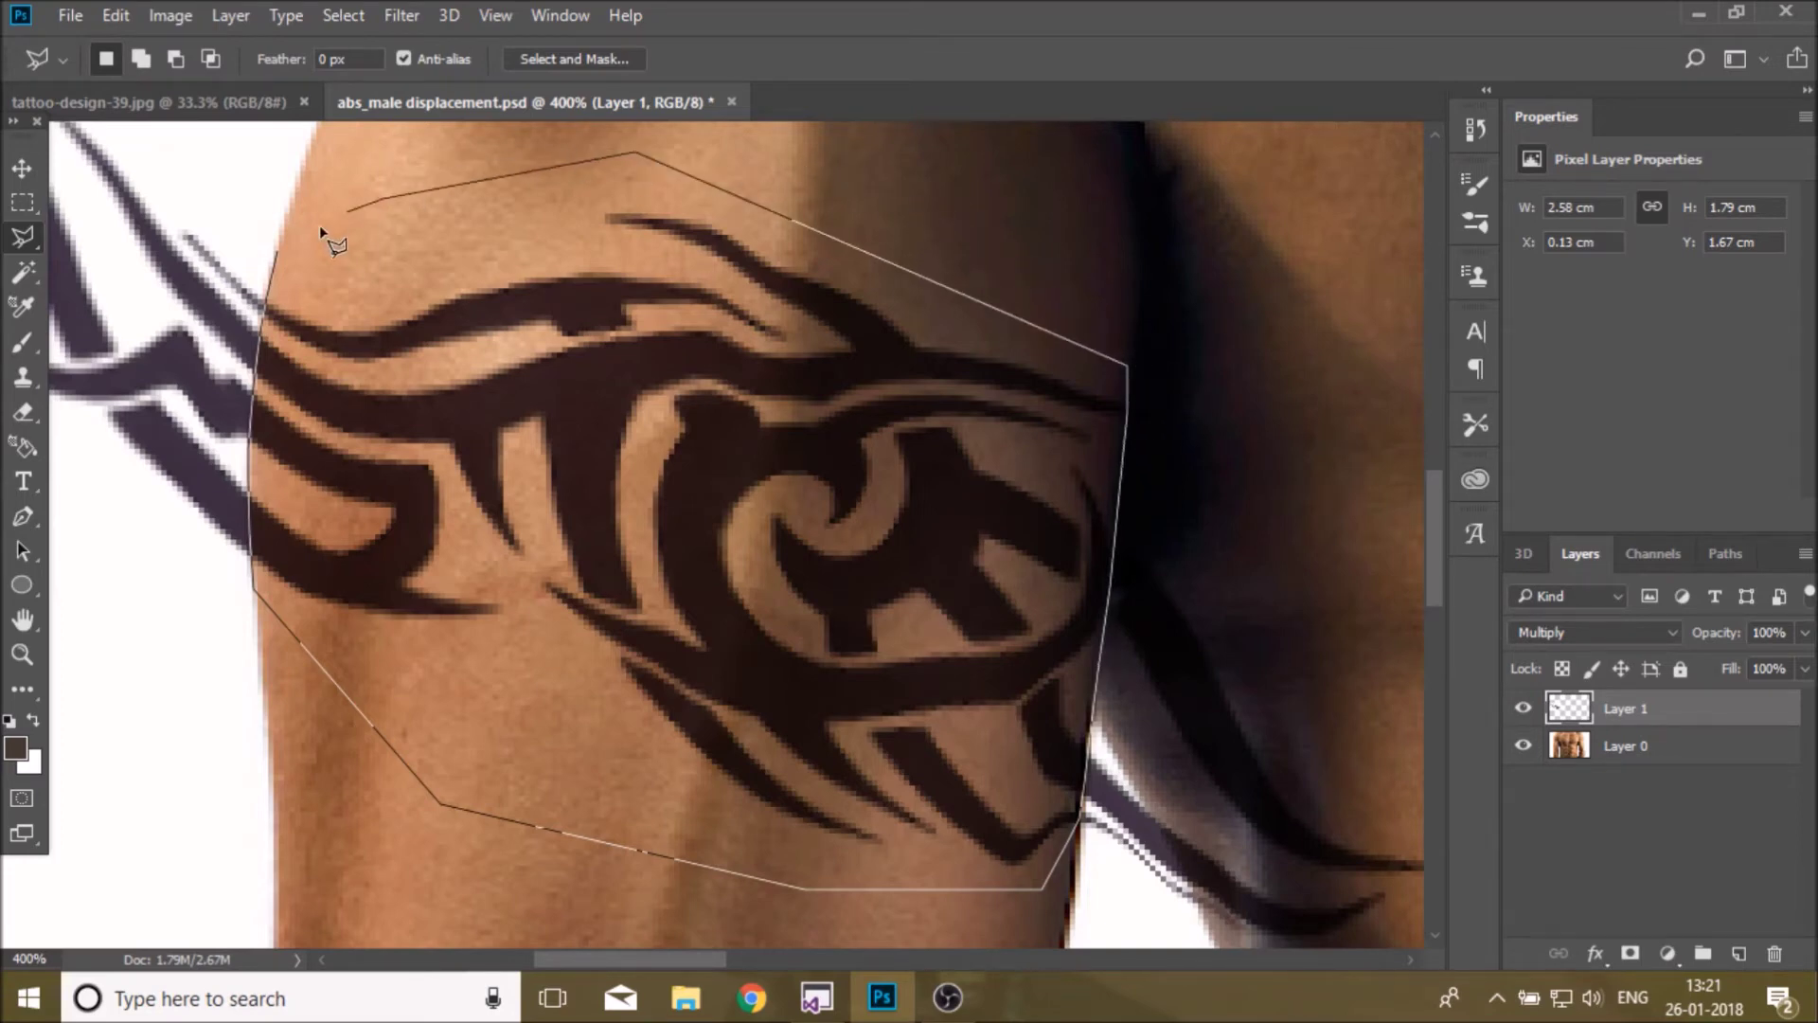
pyautogui.click(279, 253)
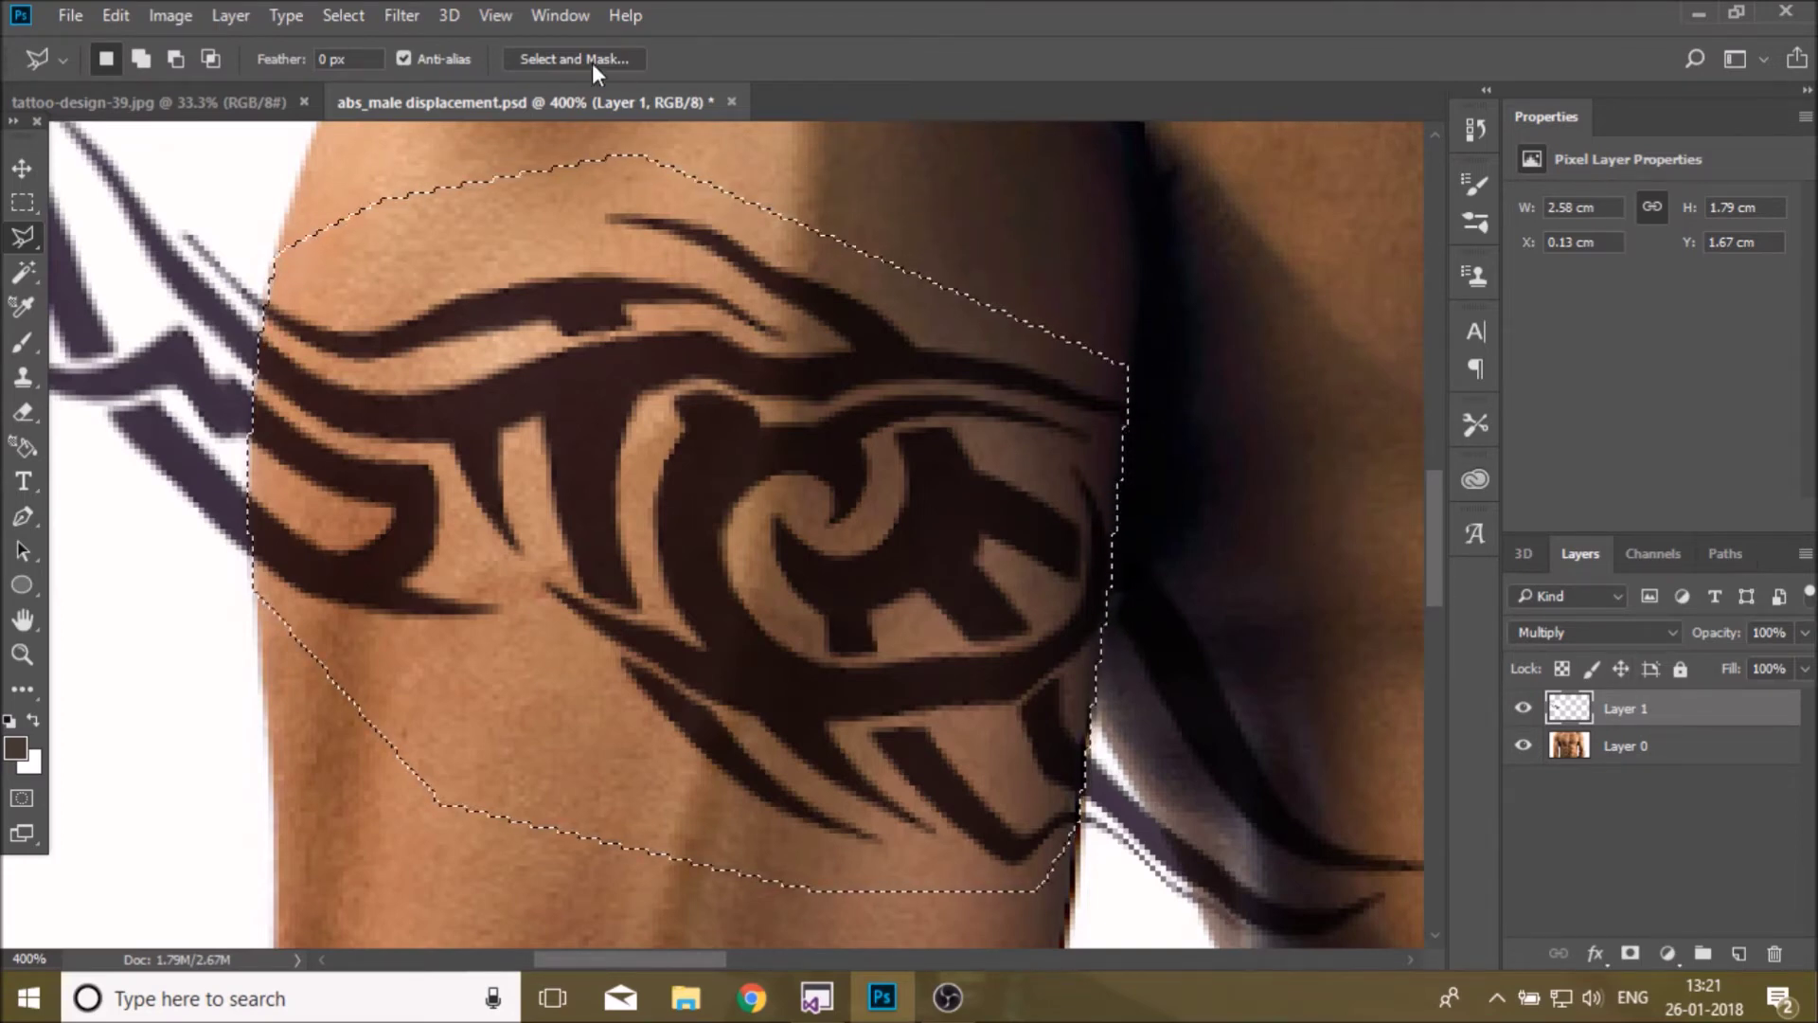
# - Add a layer mask from the selection and fit the torso on screen
pyautogui.click(1629, 953)
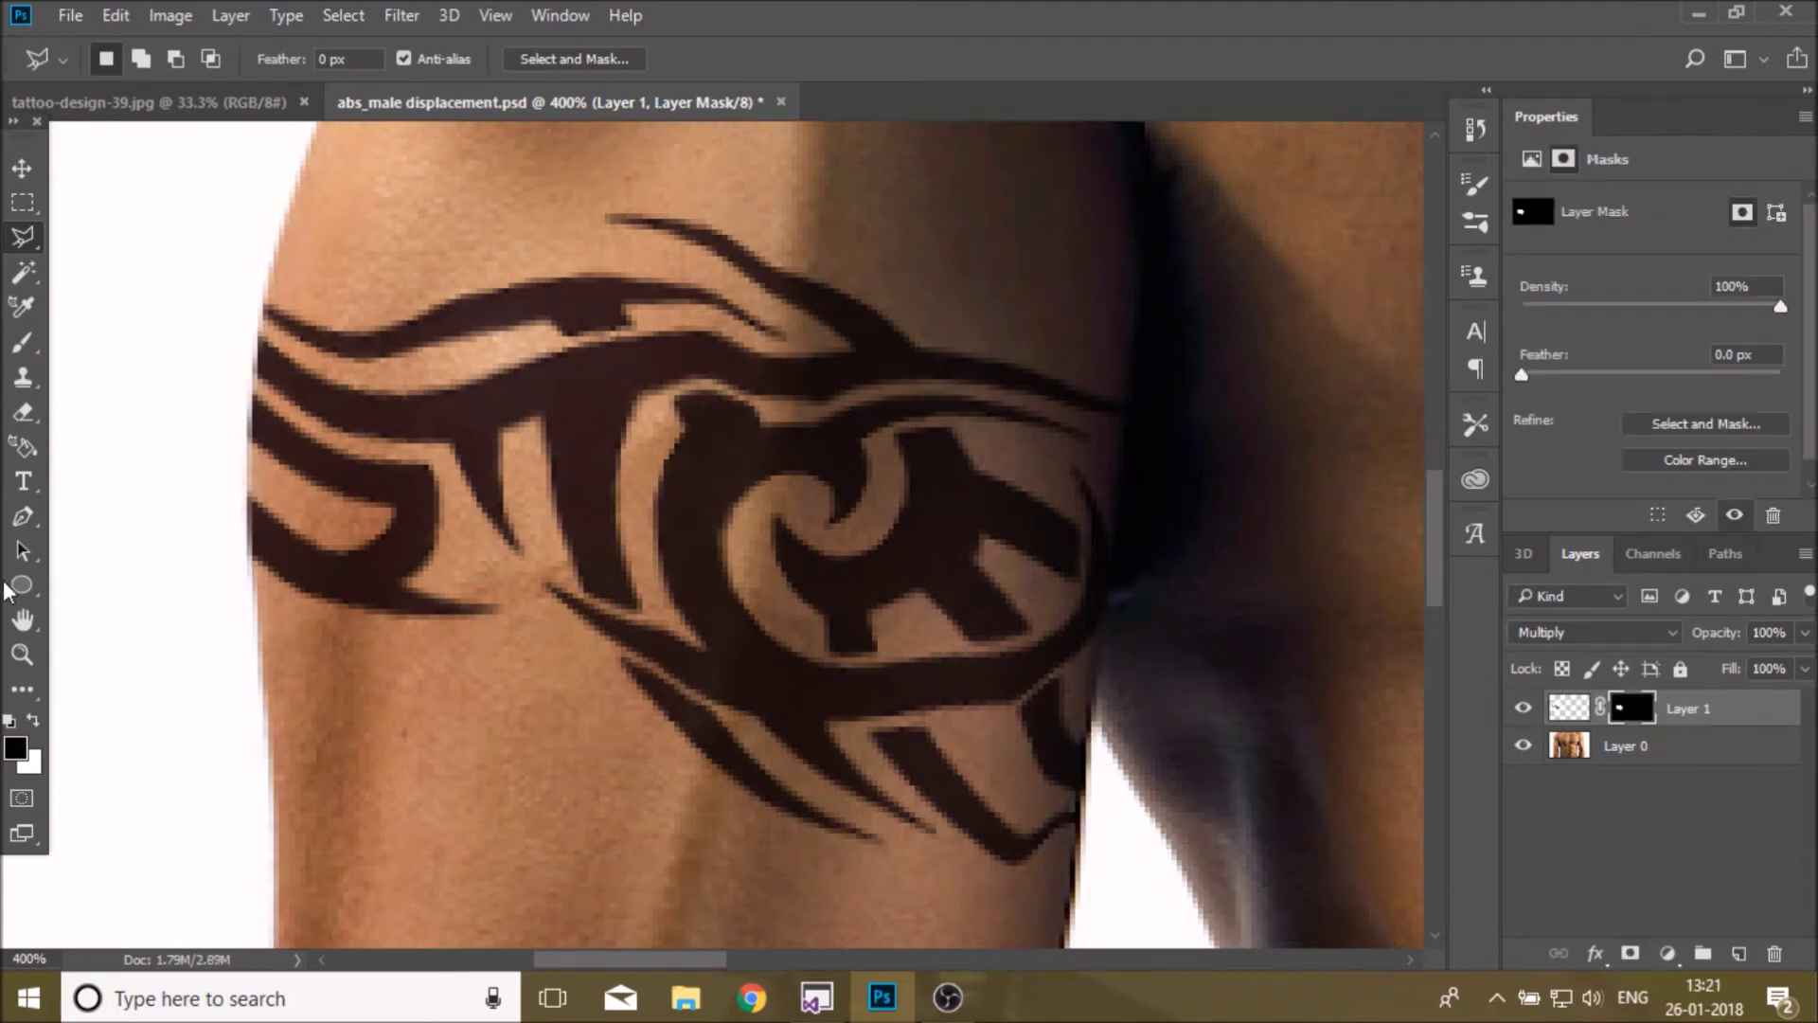
pyautogui.click(22, 653)
pyautogui.click(729, 67)
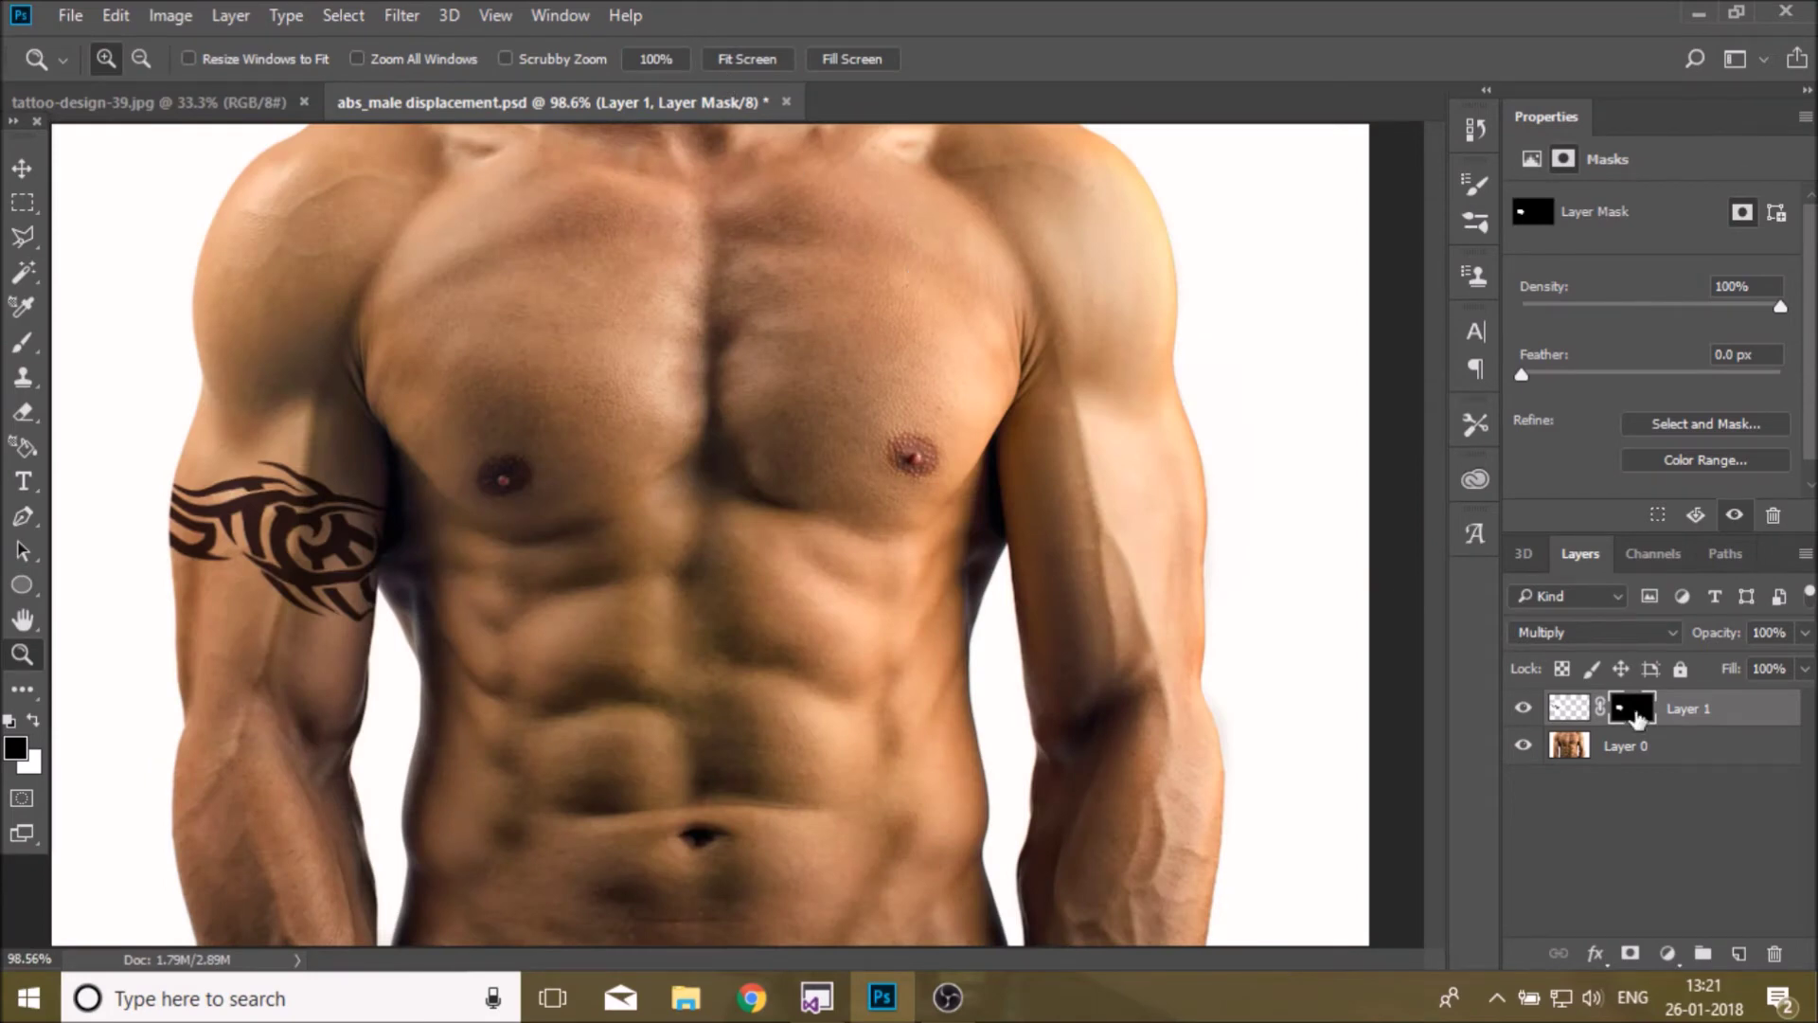
# - Lower the tattoo layer's Fill and add a Hue/Saturation adjustment clipped to it
pyautogui.moveTo(1805, 668); pyautogui.dragTo(1758, 701)
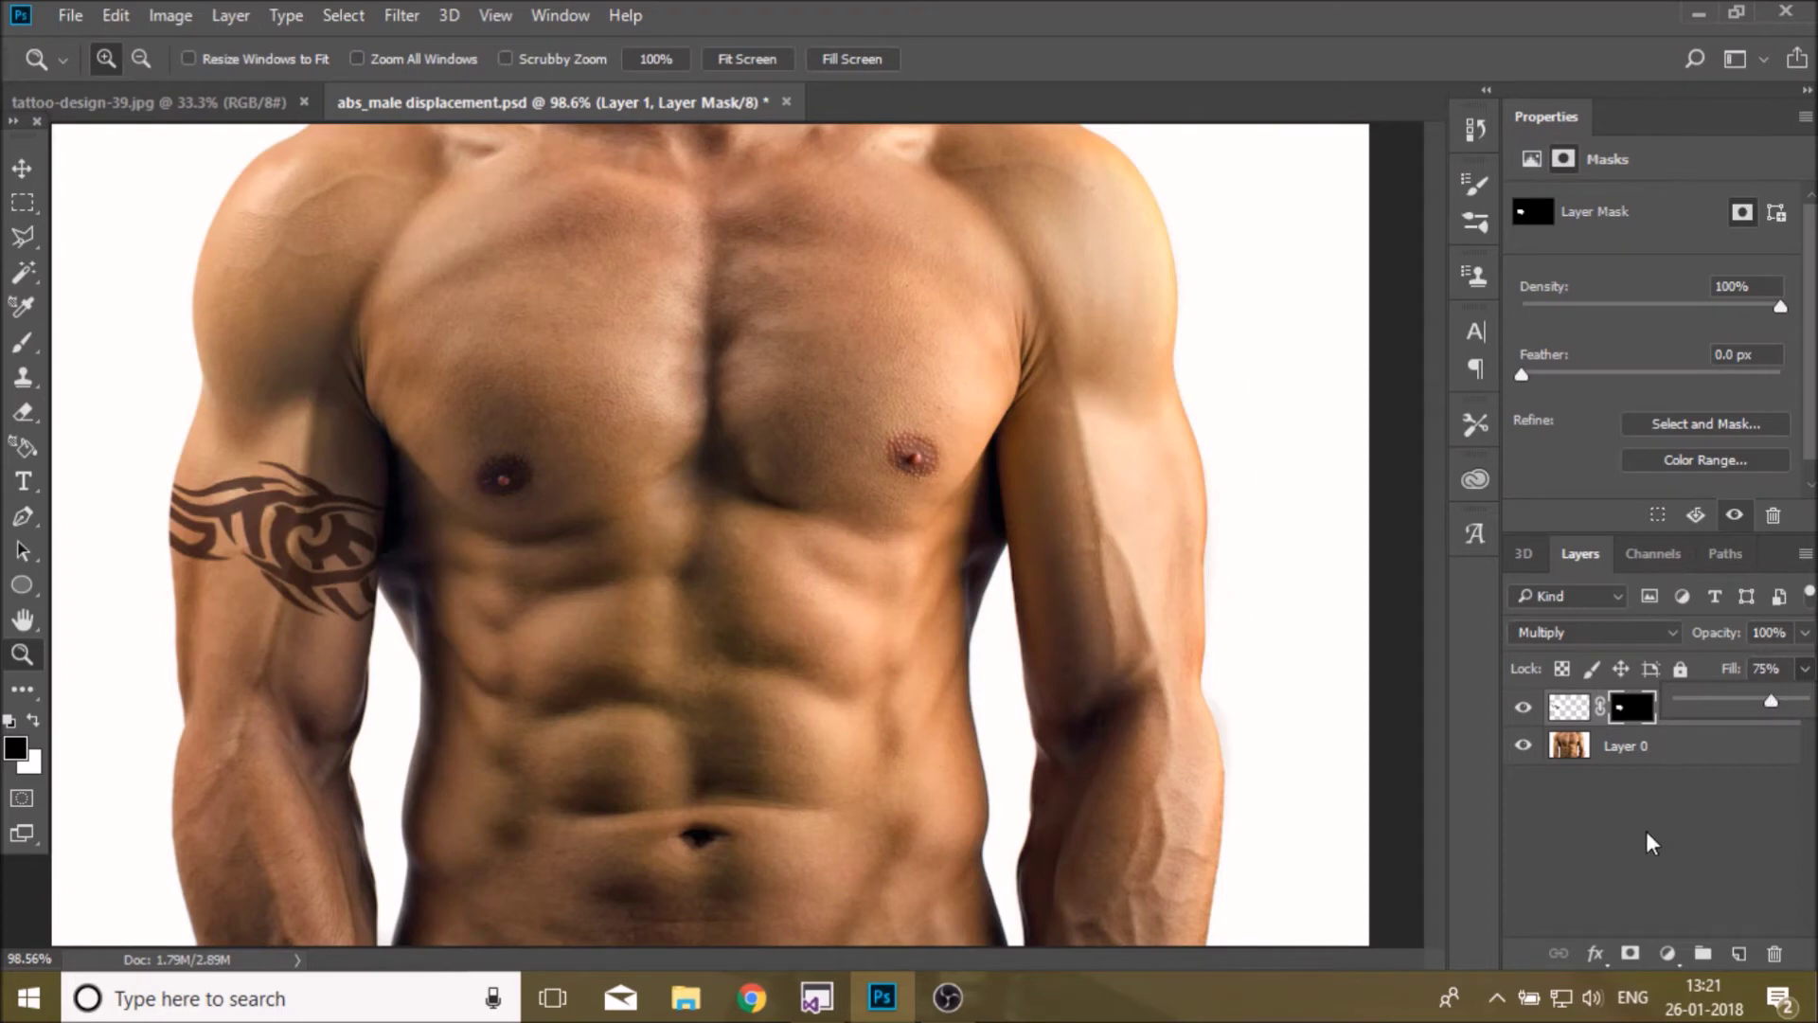
pyautogui.click(1667, 954)
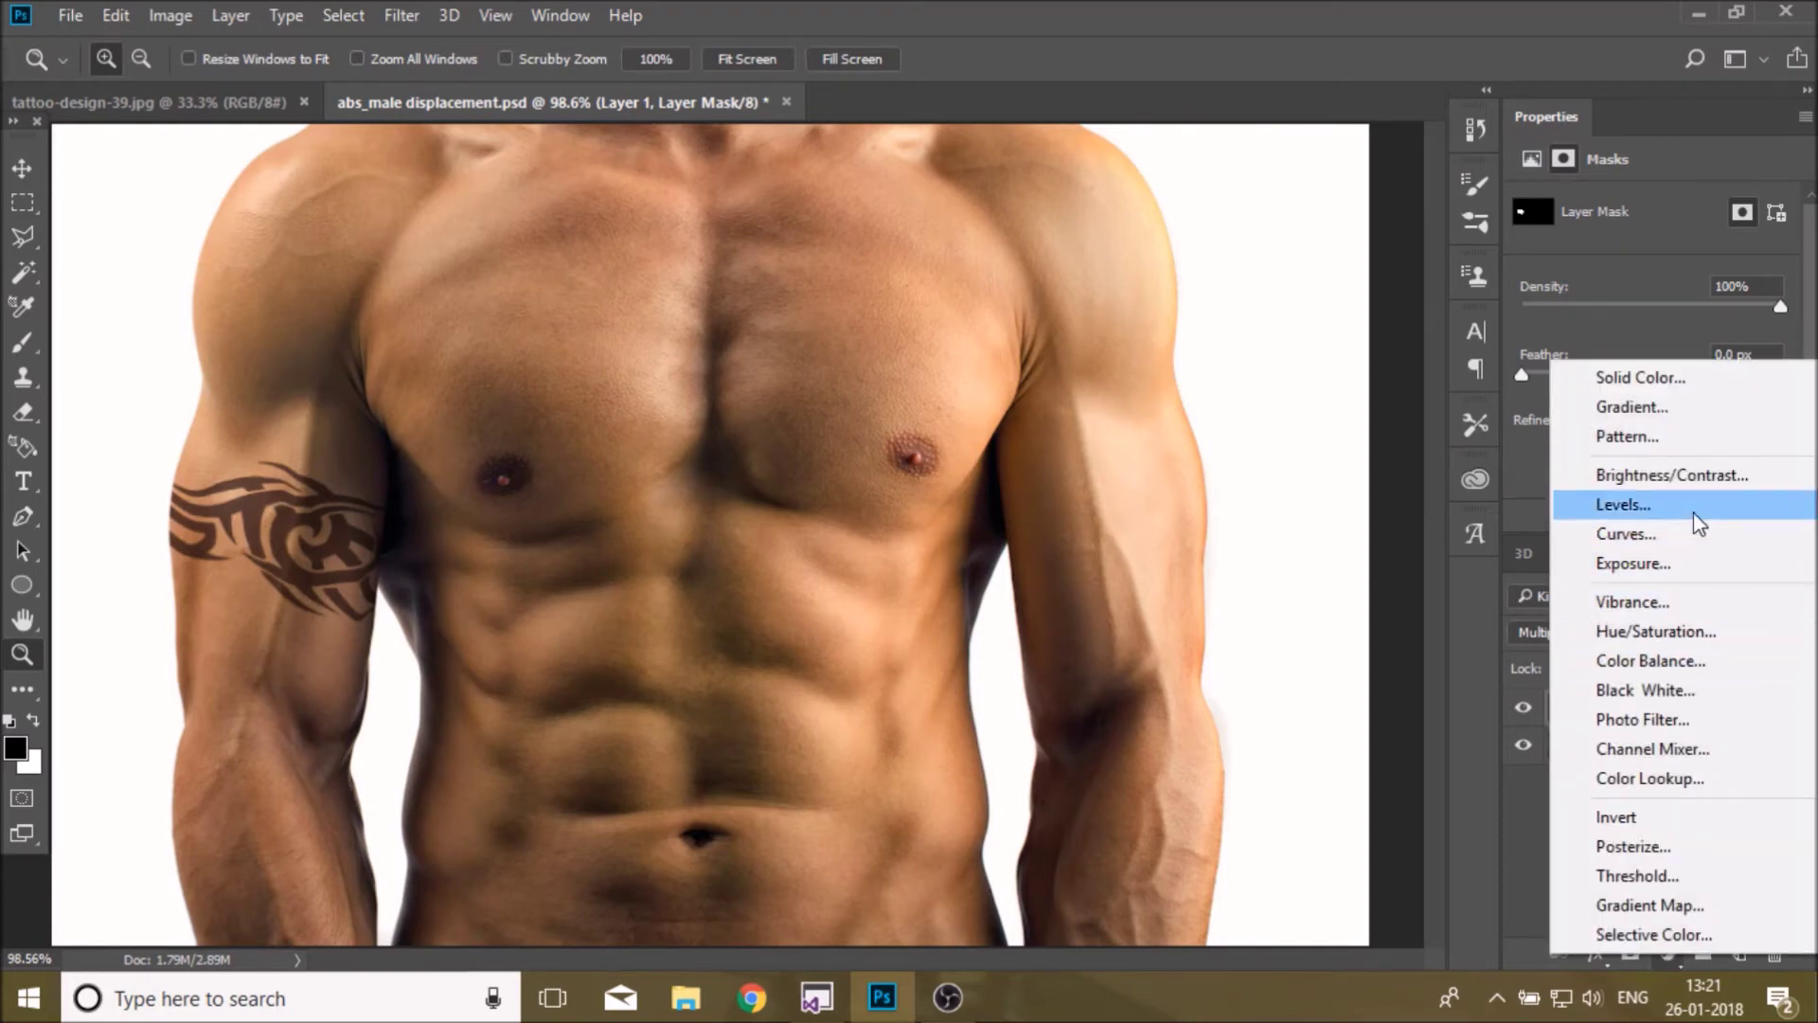
pyautogui.click(1657, 629)
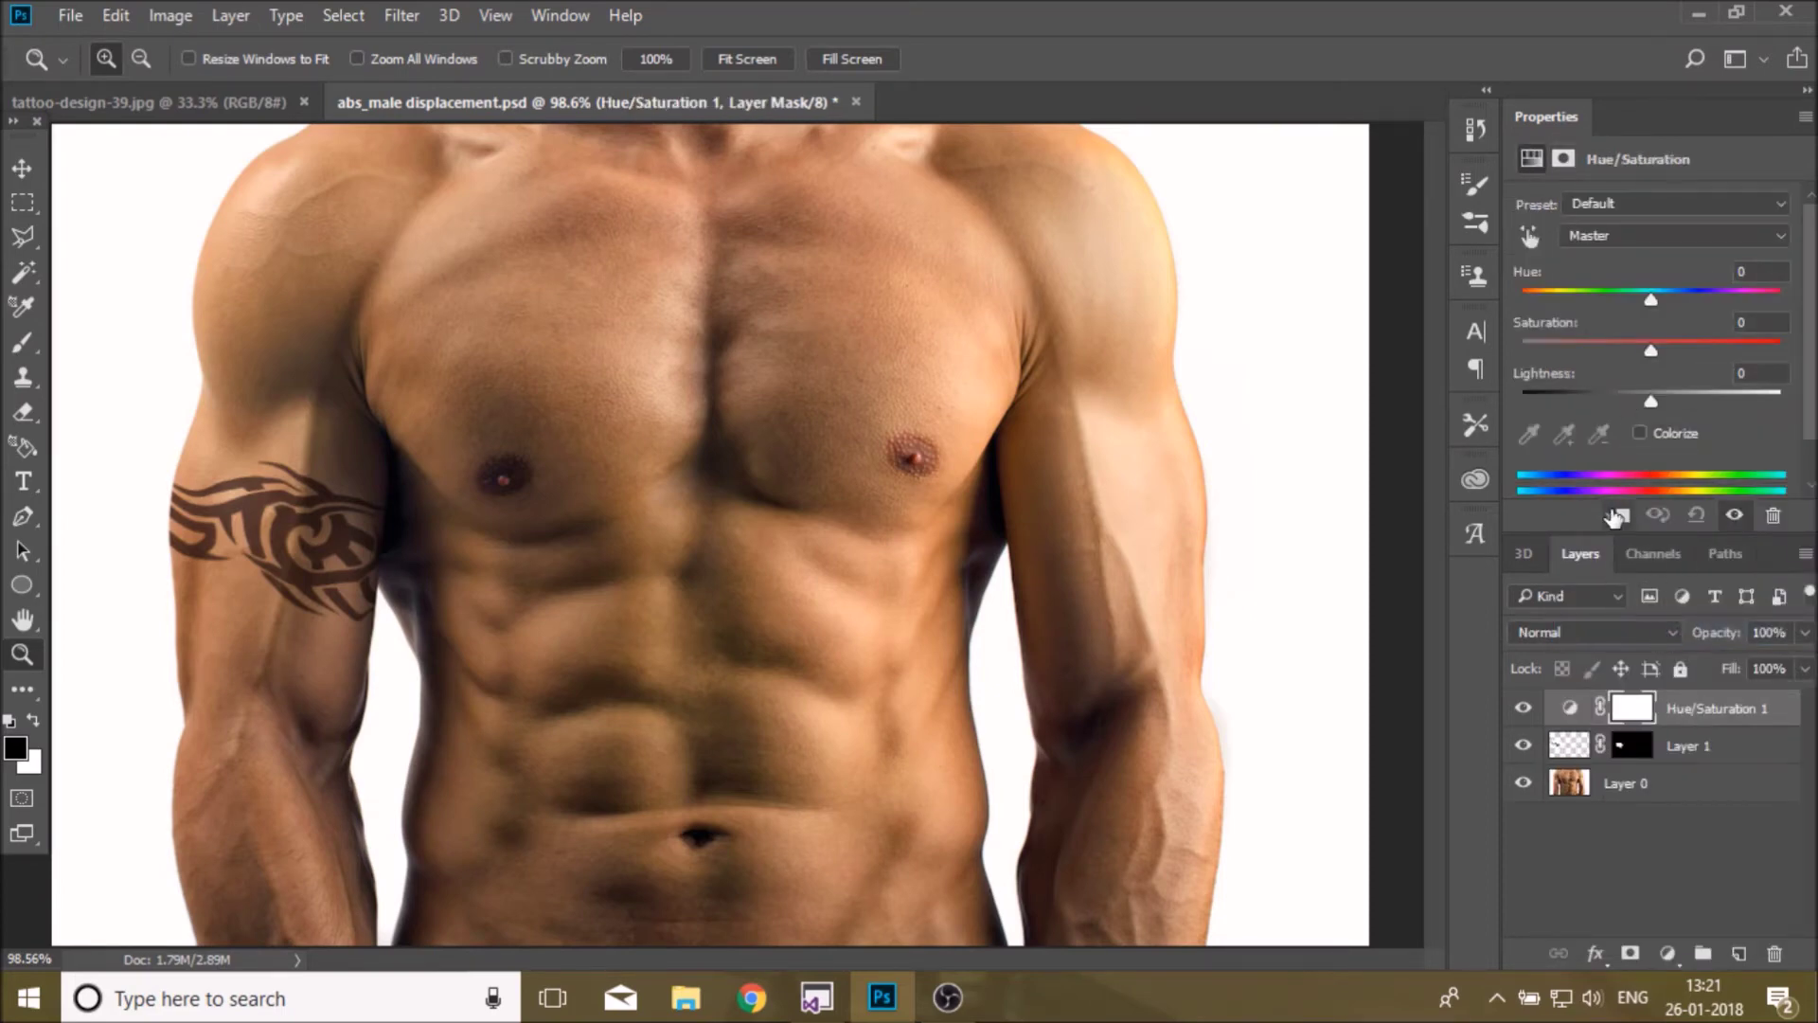
pyautogui.click(1615, 516)
# - Shift the Hue, reduce Saturation and raise Lightness, then toggle the adjustment to compare
pyautogui.moveTo(1651, 299)
pyautogui.mouseDown()
pyautogui.moveTo(1601, 299)
pyautogui.moveTo(1735, 314)
pyautogui.mouseUp()
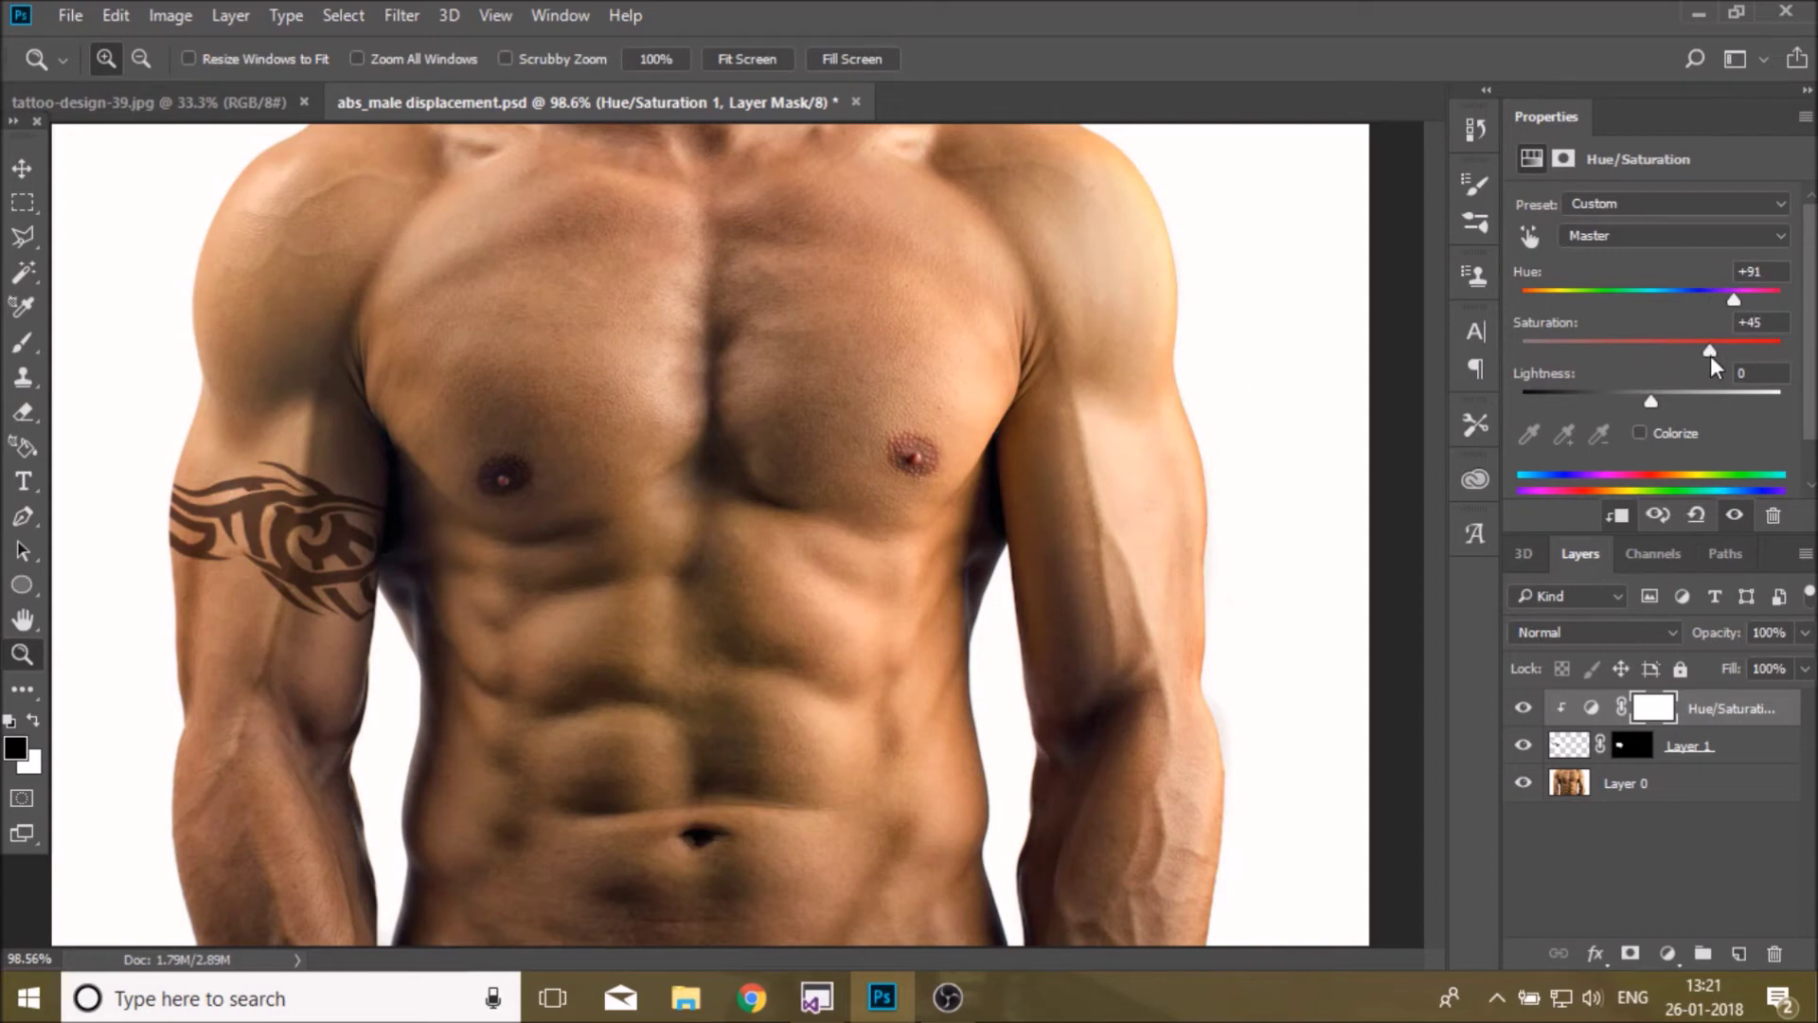
pyautogui.moveTo(1729, 353); pyautogui.dragTo(1695, 350)
pyautogui.moveTo(1653, 402); pyautogui.dragTo(1674, 401)
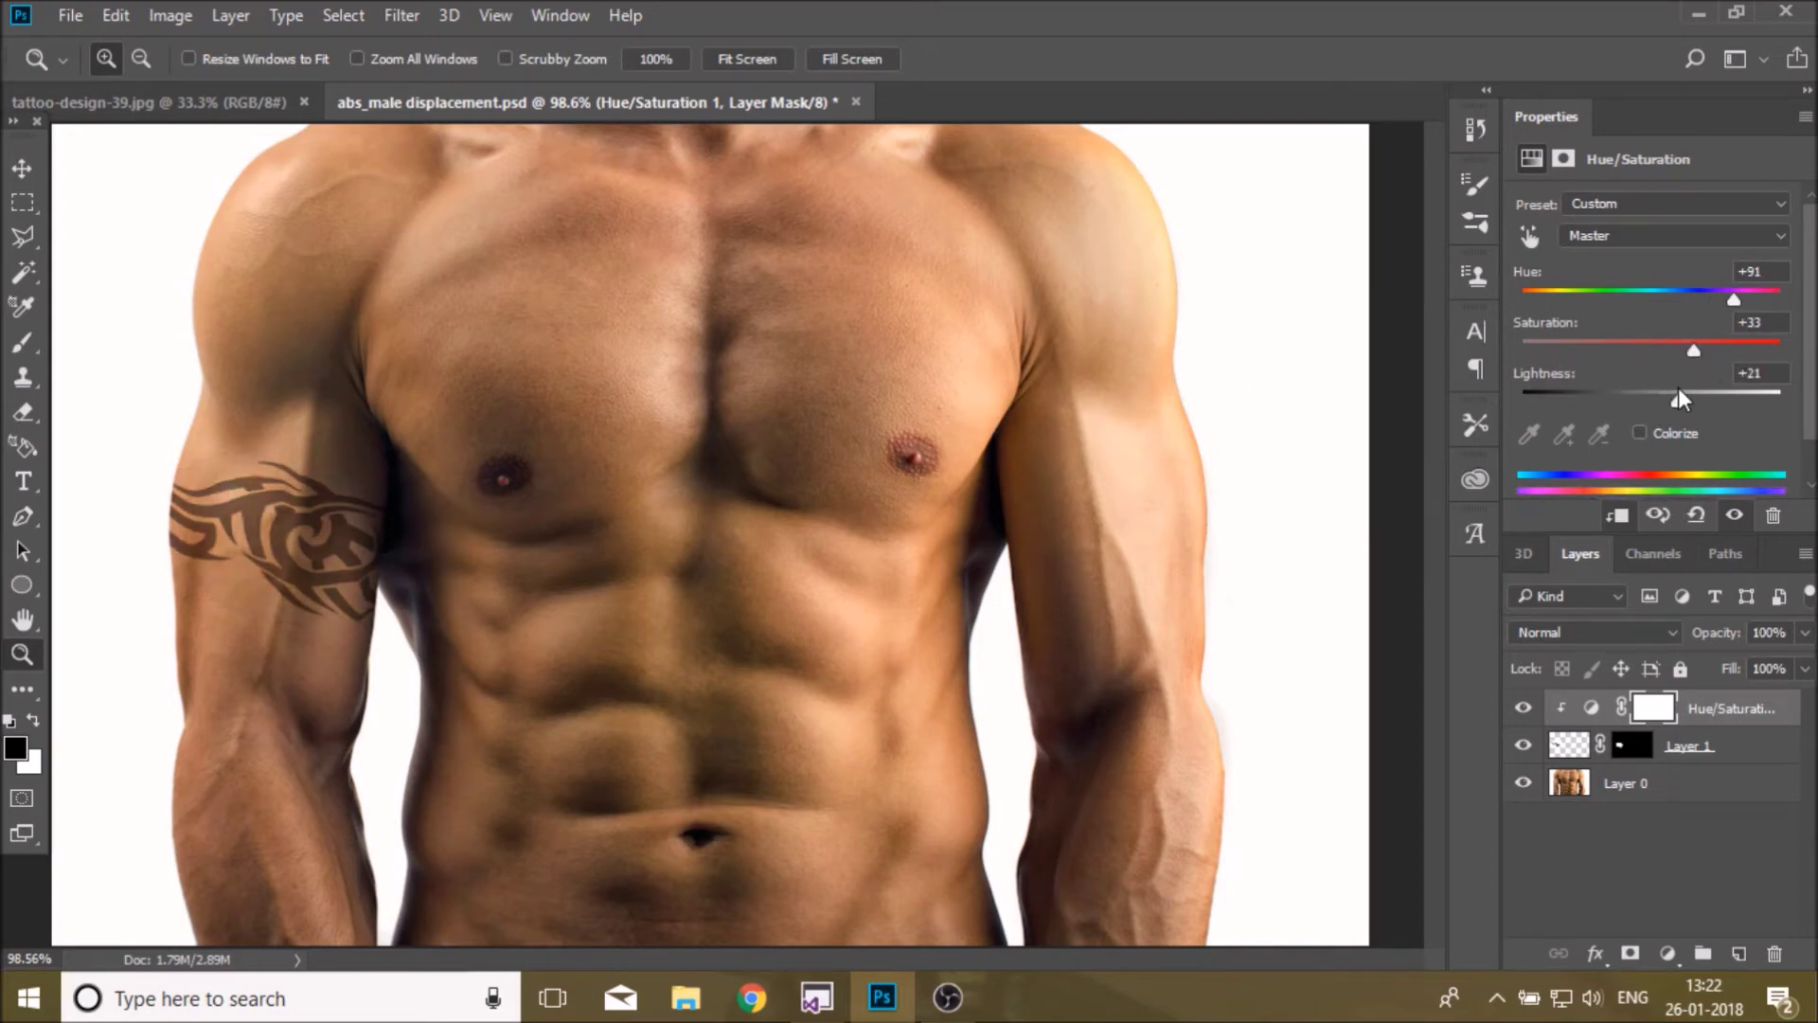
pyautogui.click(1523, 708)
pyautogui.click(1731, 751)
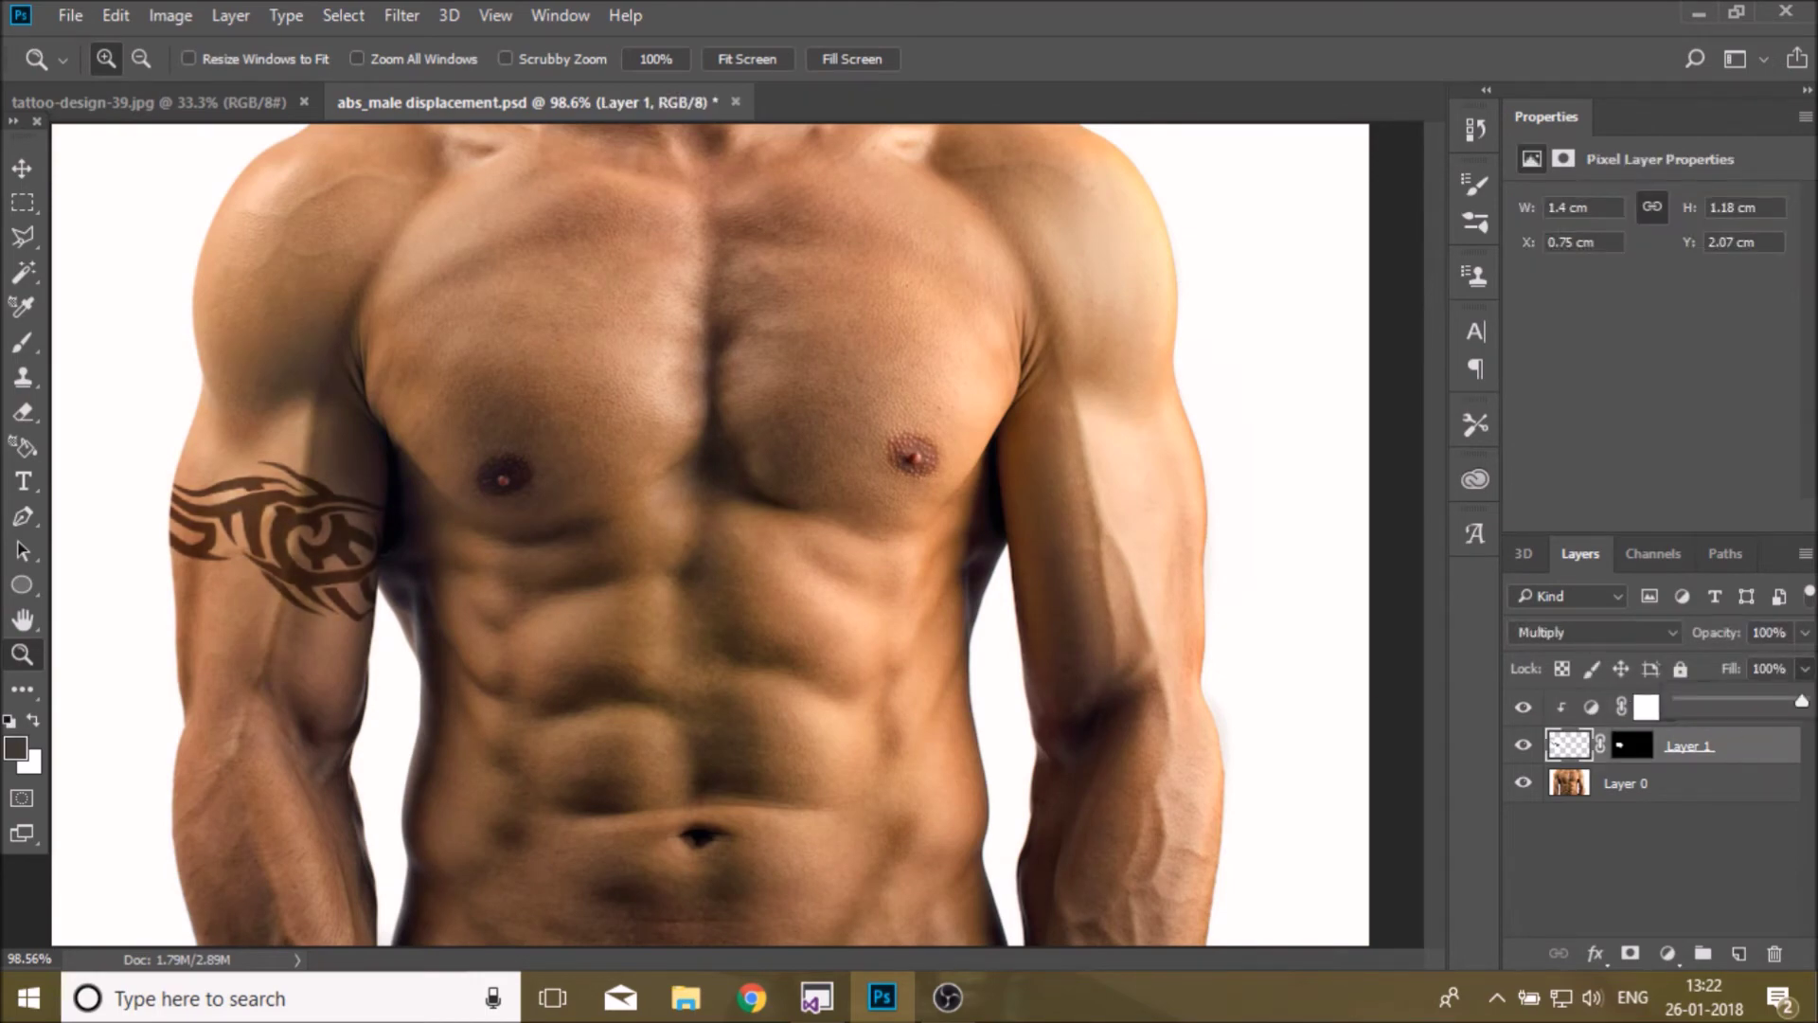
# - Zoom in on the arm tattoo, toggle its Hue/Saturation on and off, then fit the screen
pyautogui.click(241, 520)
pyautogui.click(244, 527)
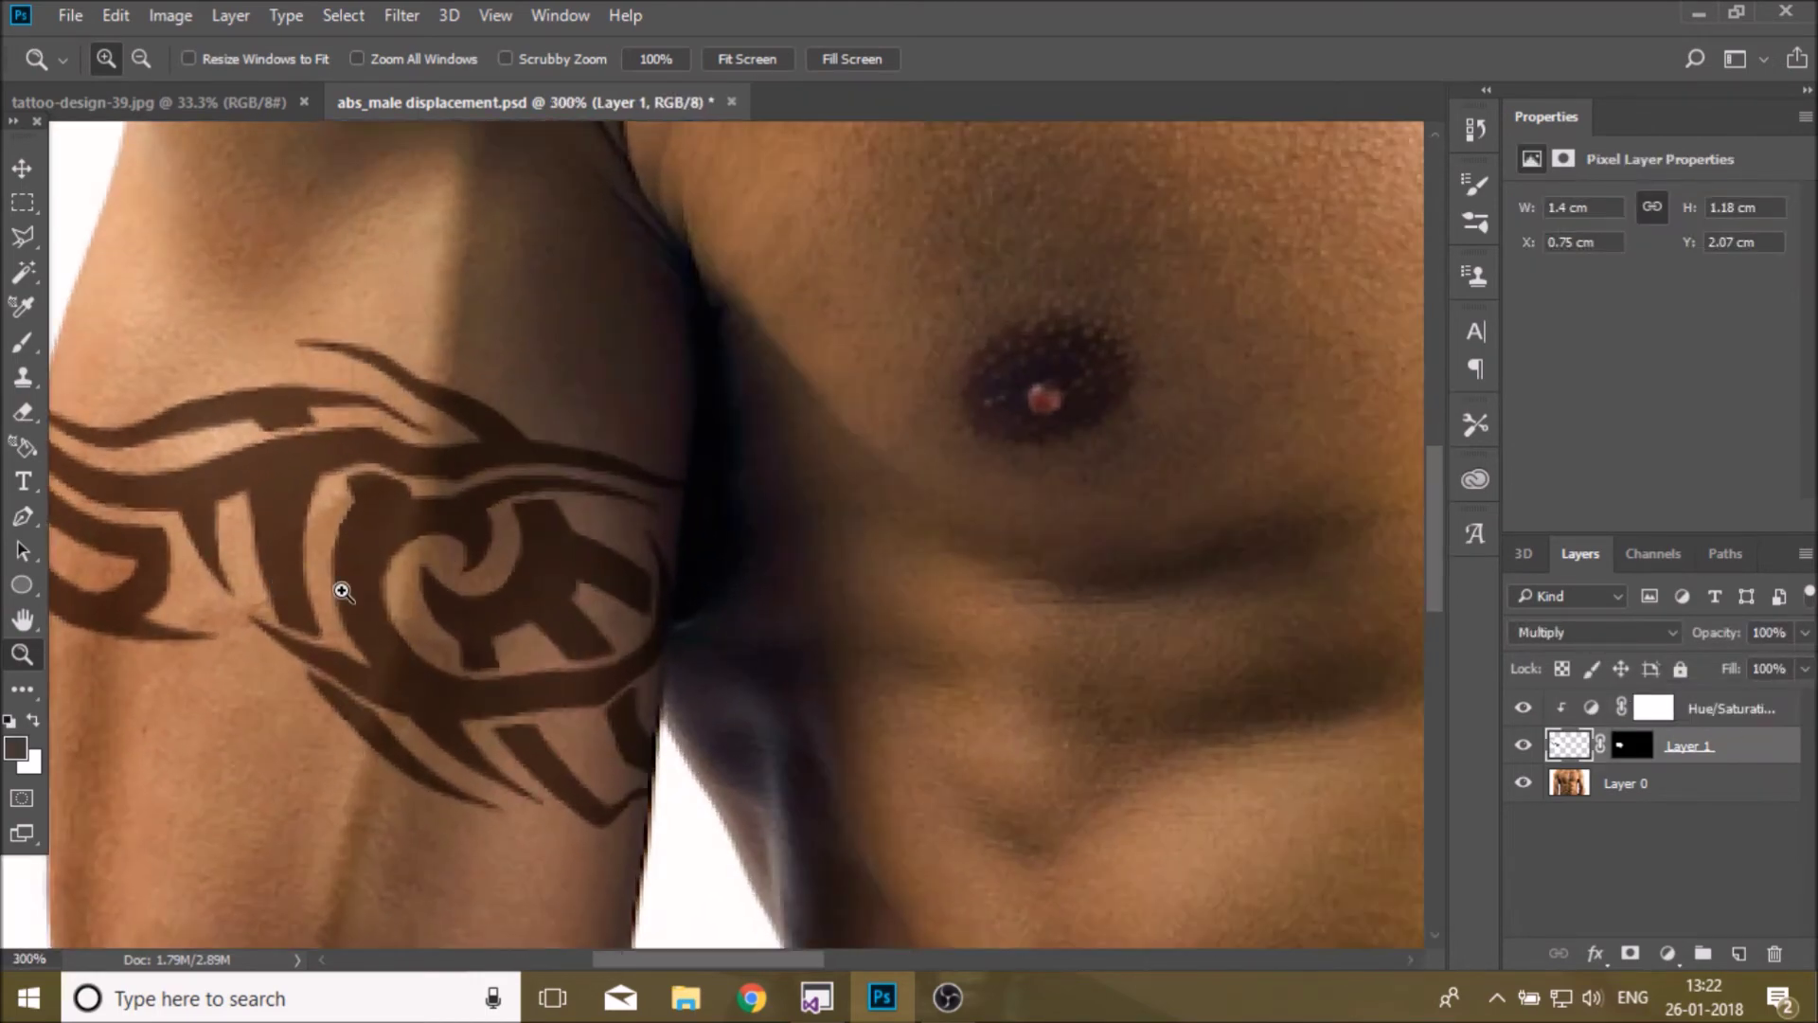
pyautogui.click(1523, 708)
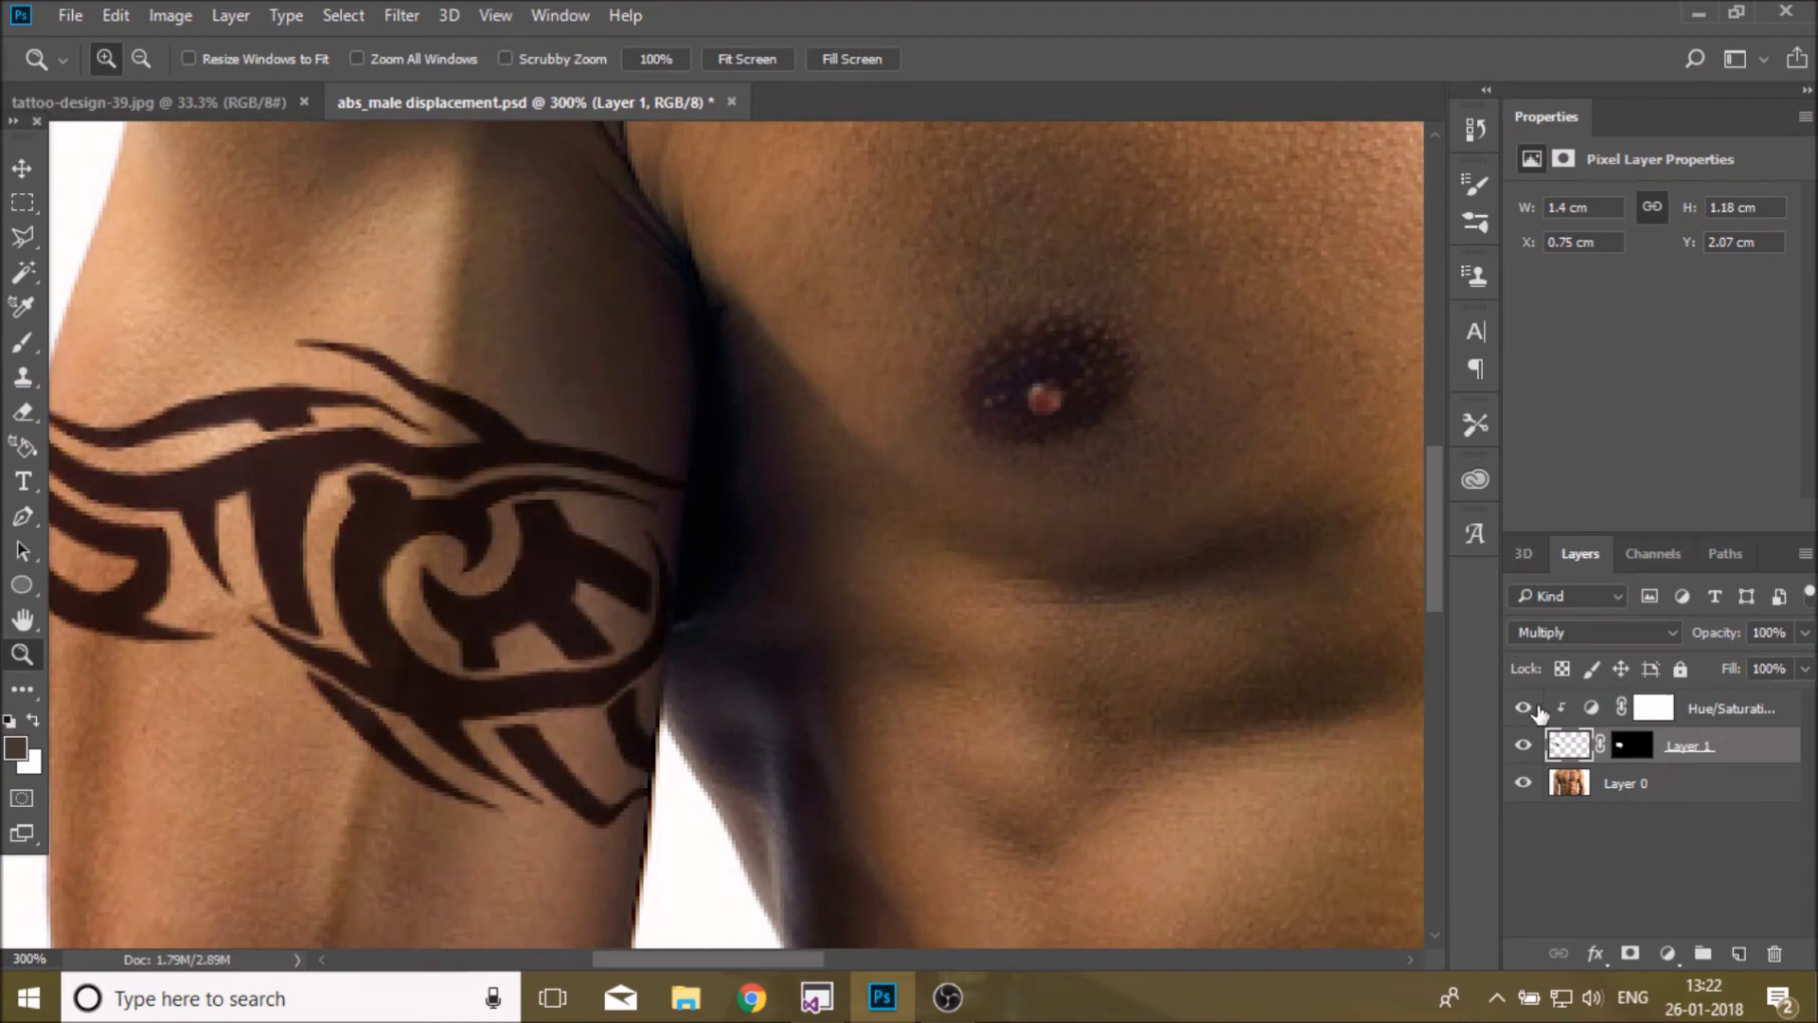
pyautogui.click(1524, 708)
pyautogui.click(1525, 708)
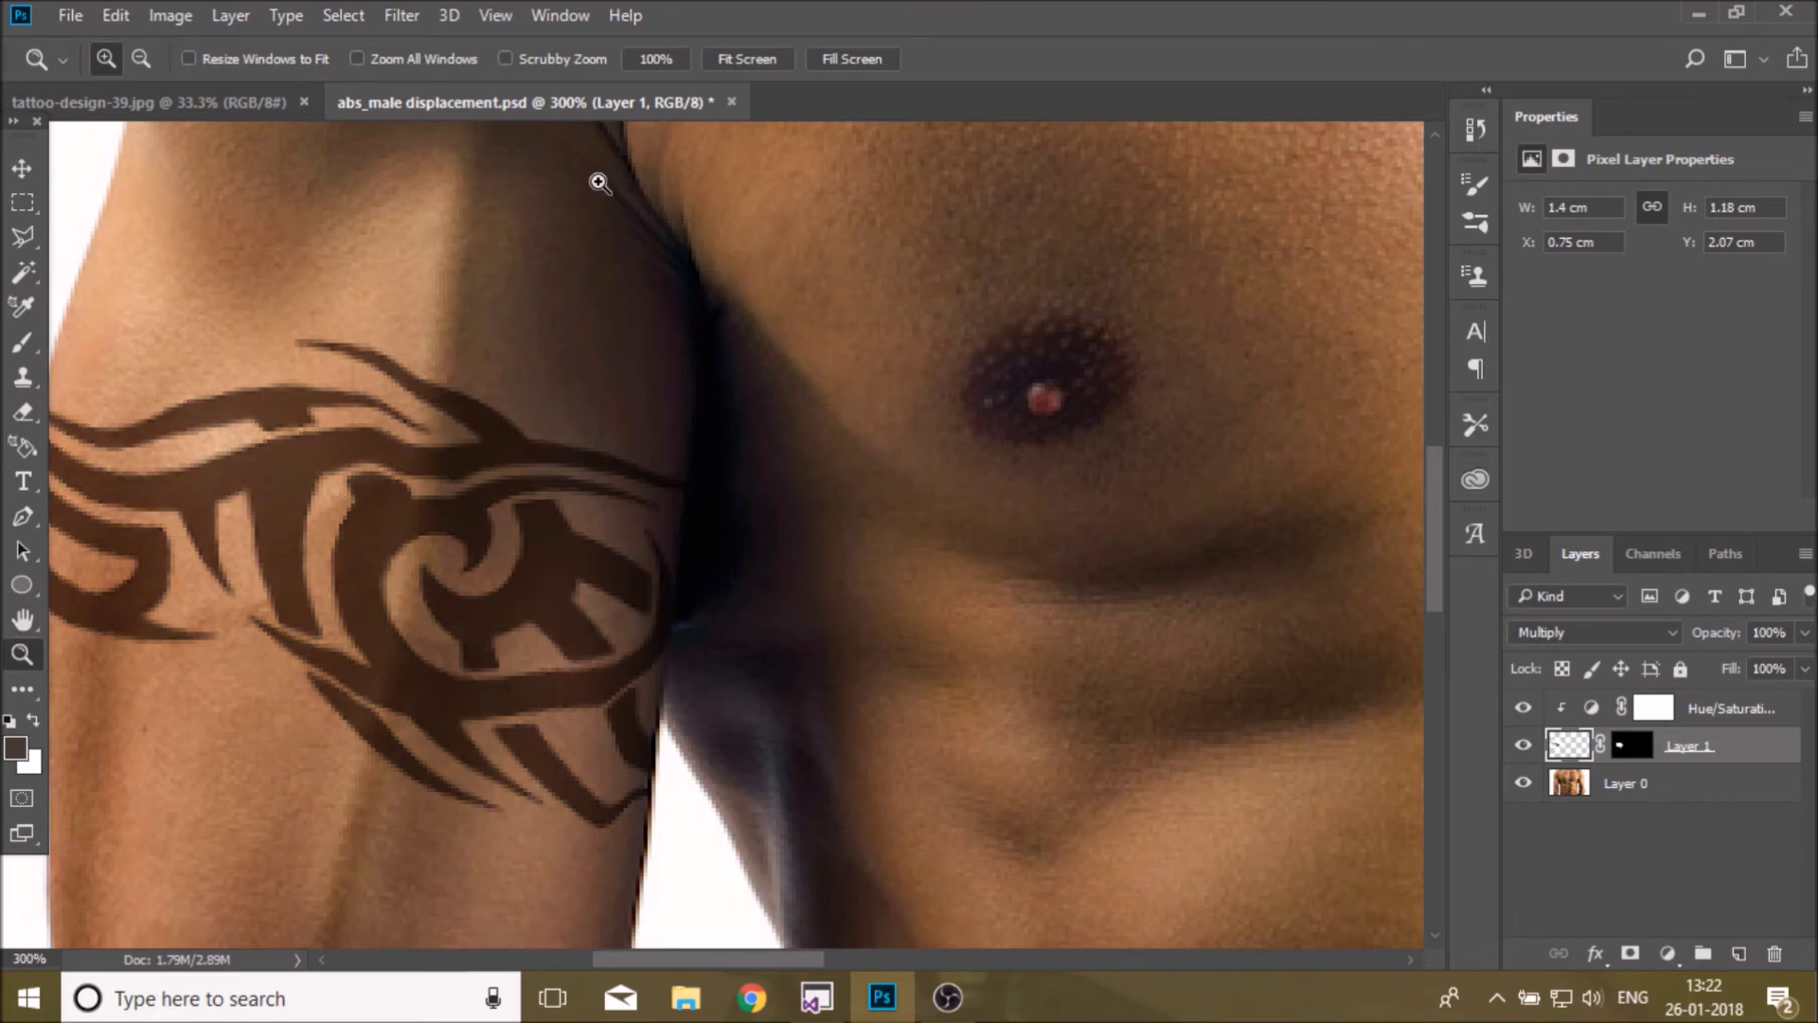
pyautogui.click(730, 59)
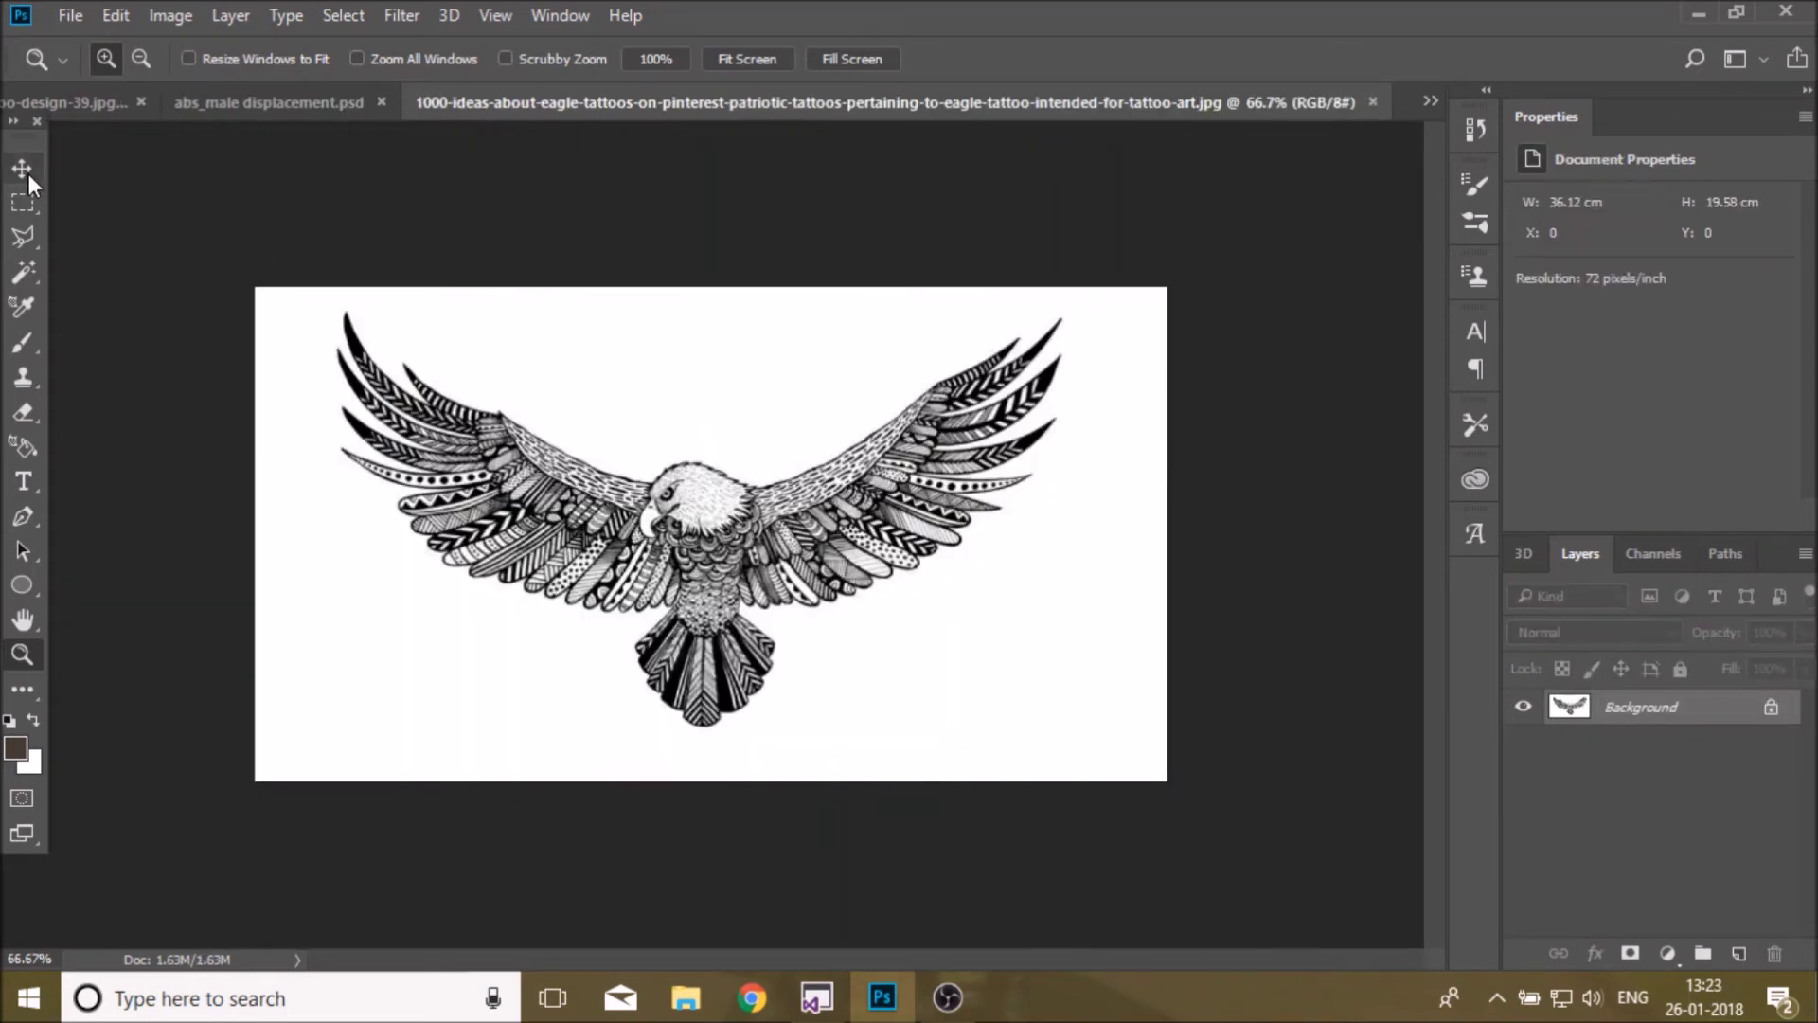
# - Drag the eagle design in as Layer 2 above Hue/Saturation and release its clipping mask
pyautogui.click(23, 168)
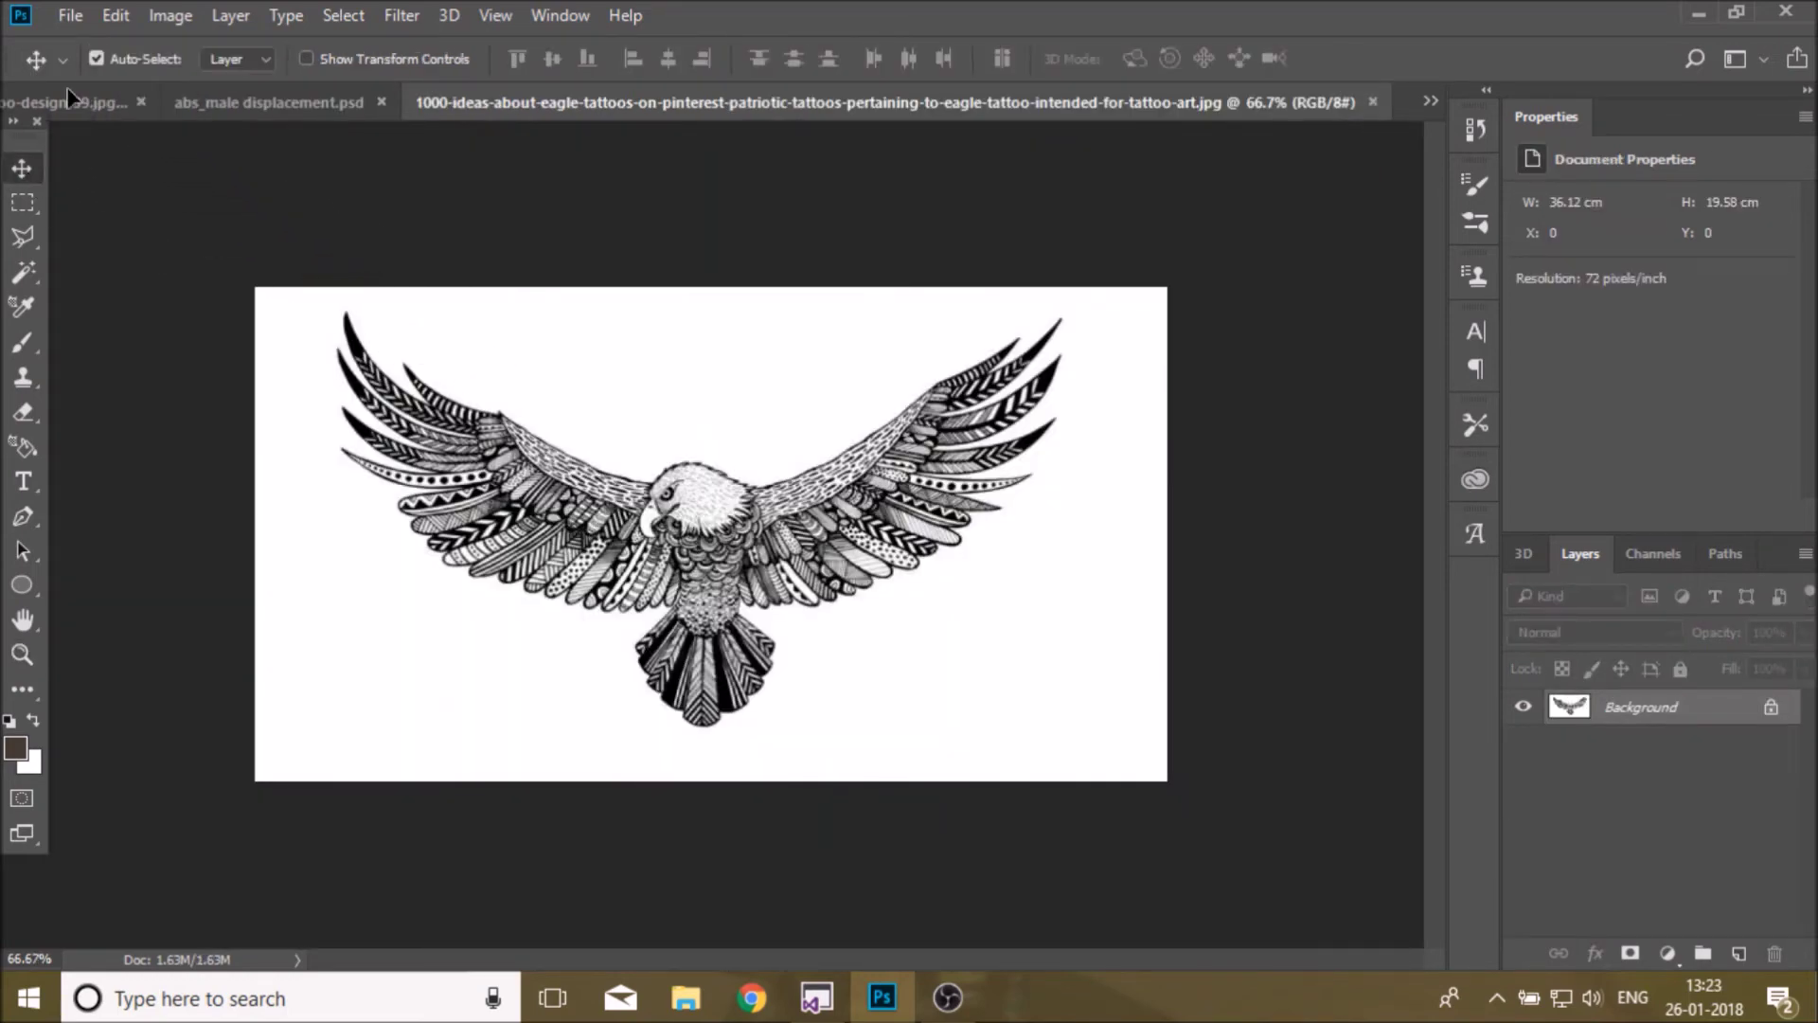
pyautogui.moveTo(68, 95); pyautogui.dragTo(549, 290)
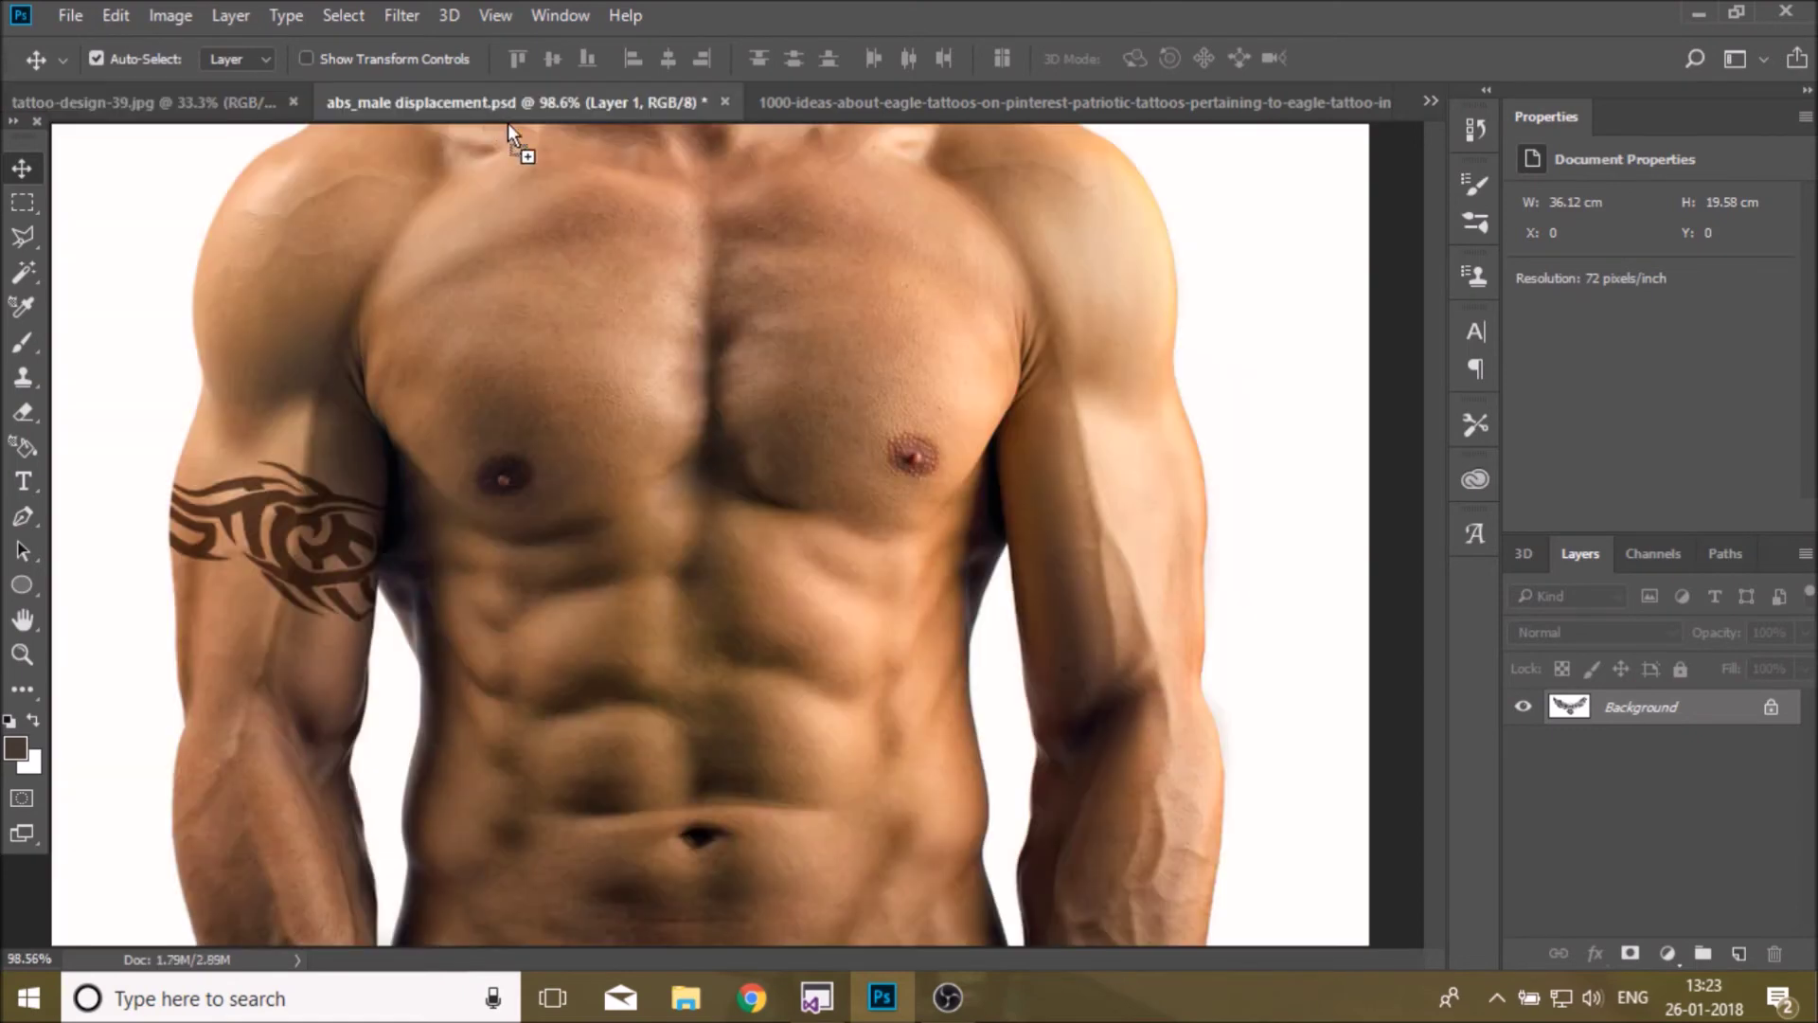
pyautogui.moveTo(490, 139); pyautogui.dragTo(588, 233)
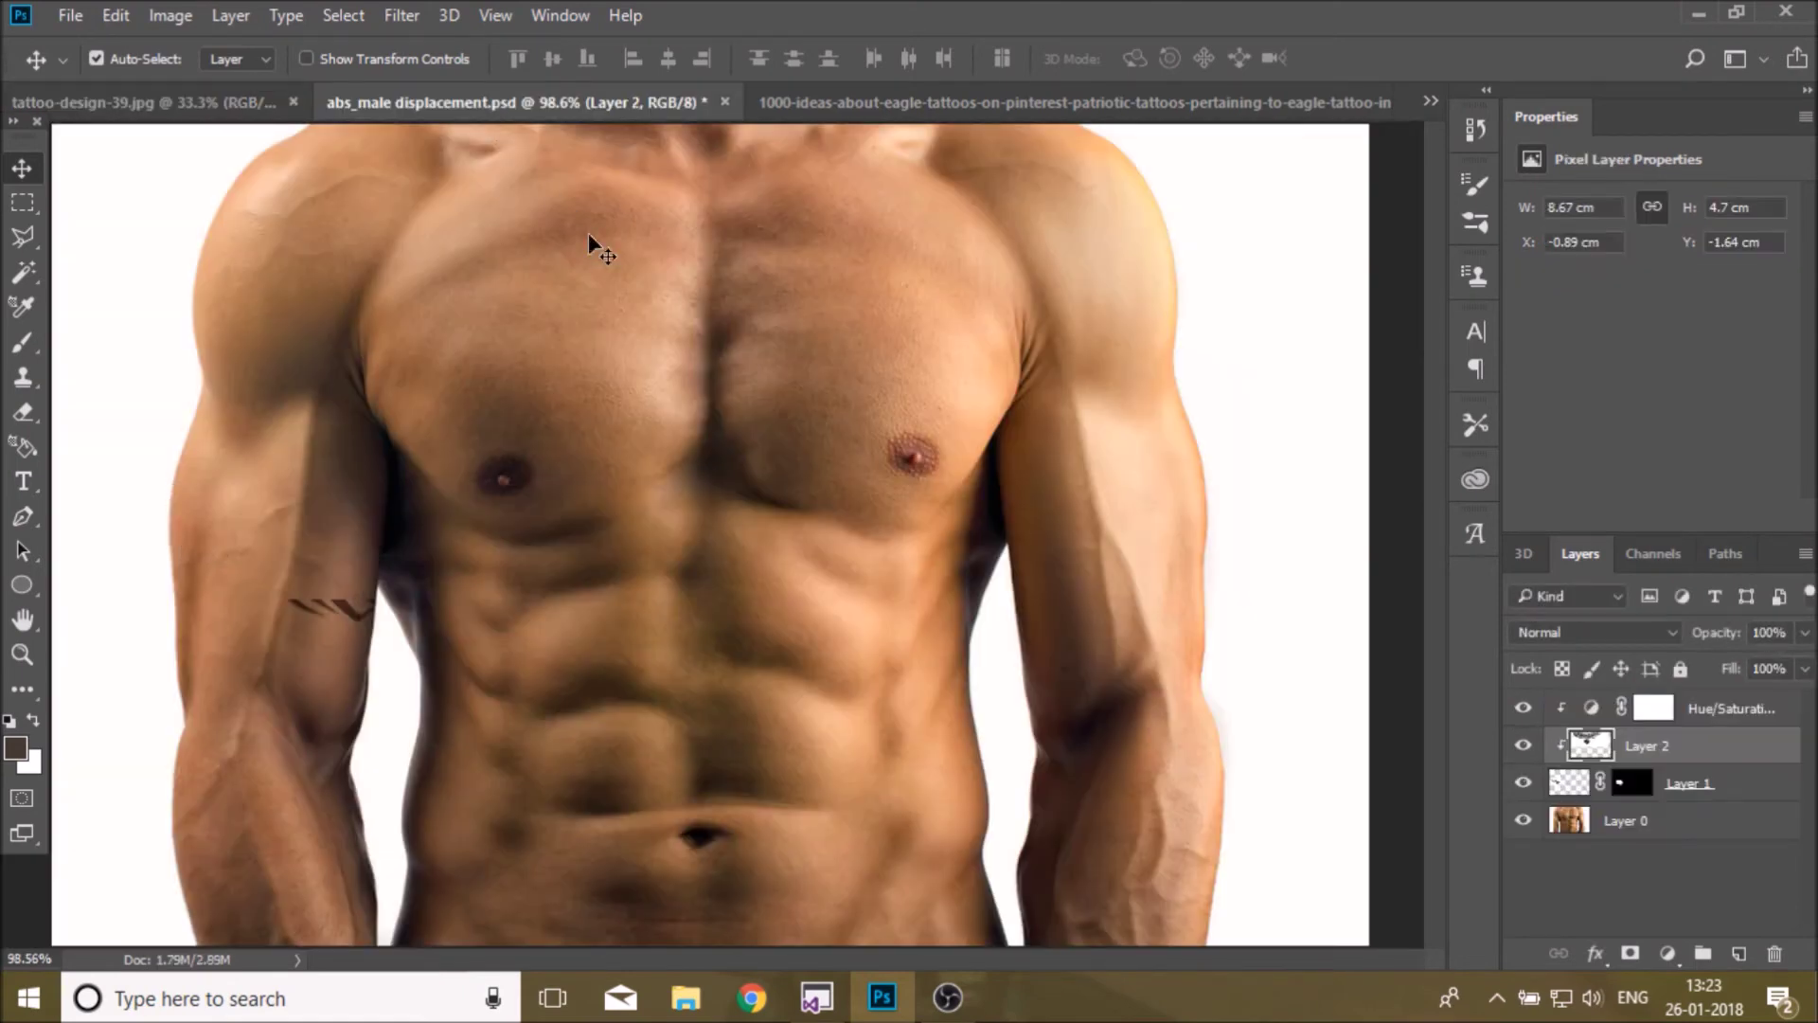
pyautogui.moveTo(1656, 710); pyautogui.dragTo(1655, 762)
pyautogui.rightClick(1657, 708)
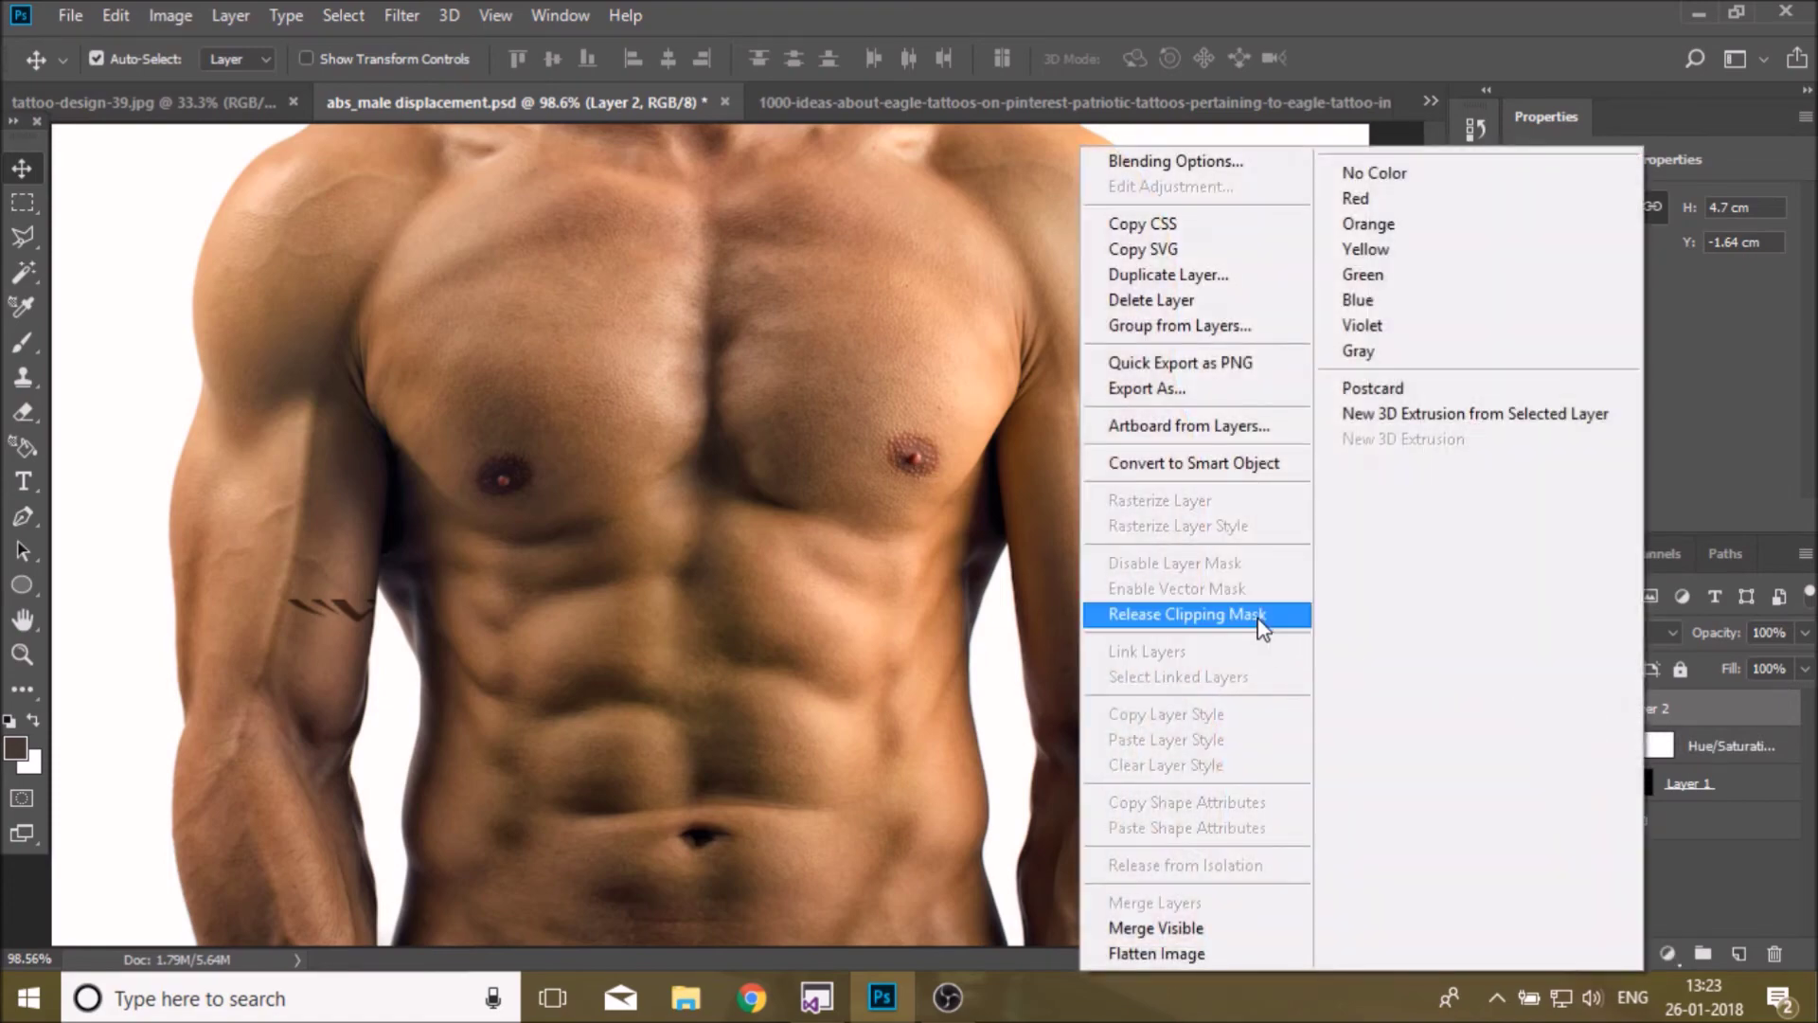
pyautogui.click(1259, 615)
# - Set the eagle layer to Multiply and centre it across the chest
pyautogui.moveTo(668, 317); pyautogui.dragTo(795, 609)
pyautogui.click(1625, 640)
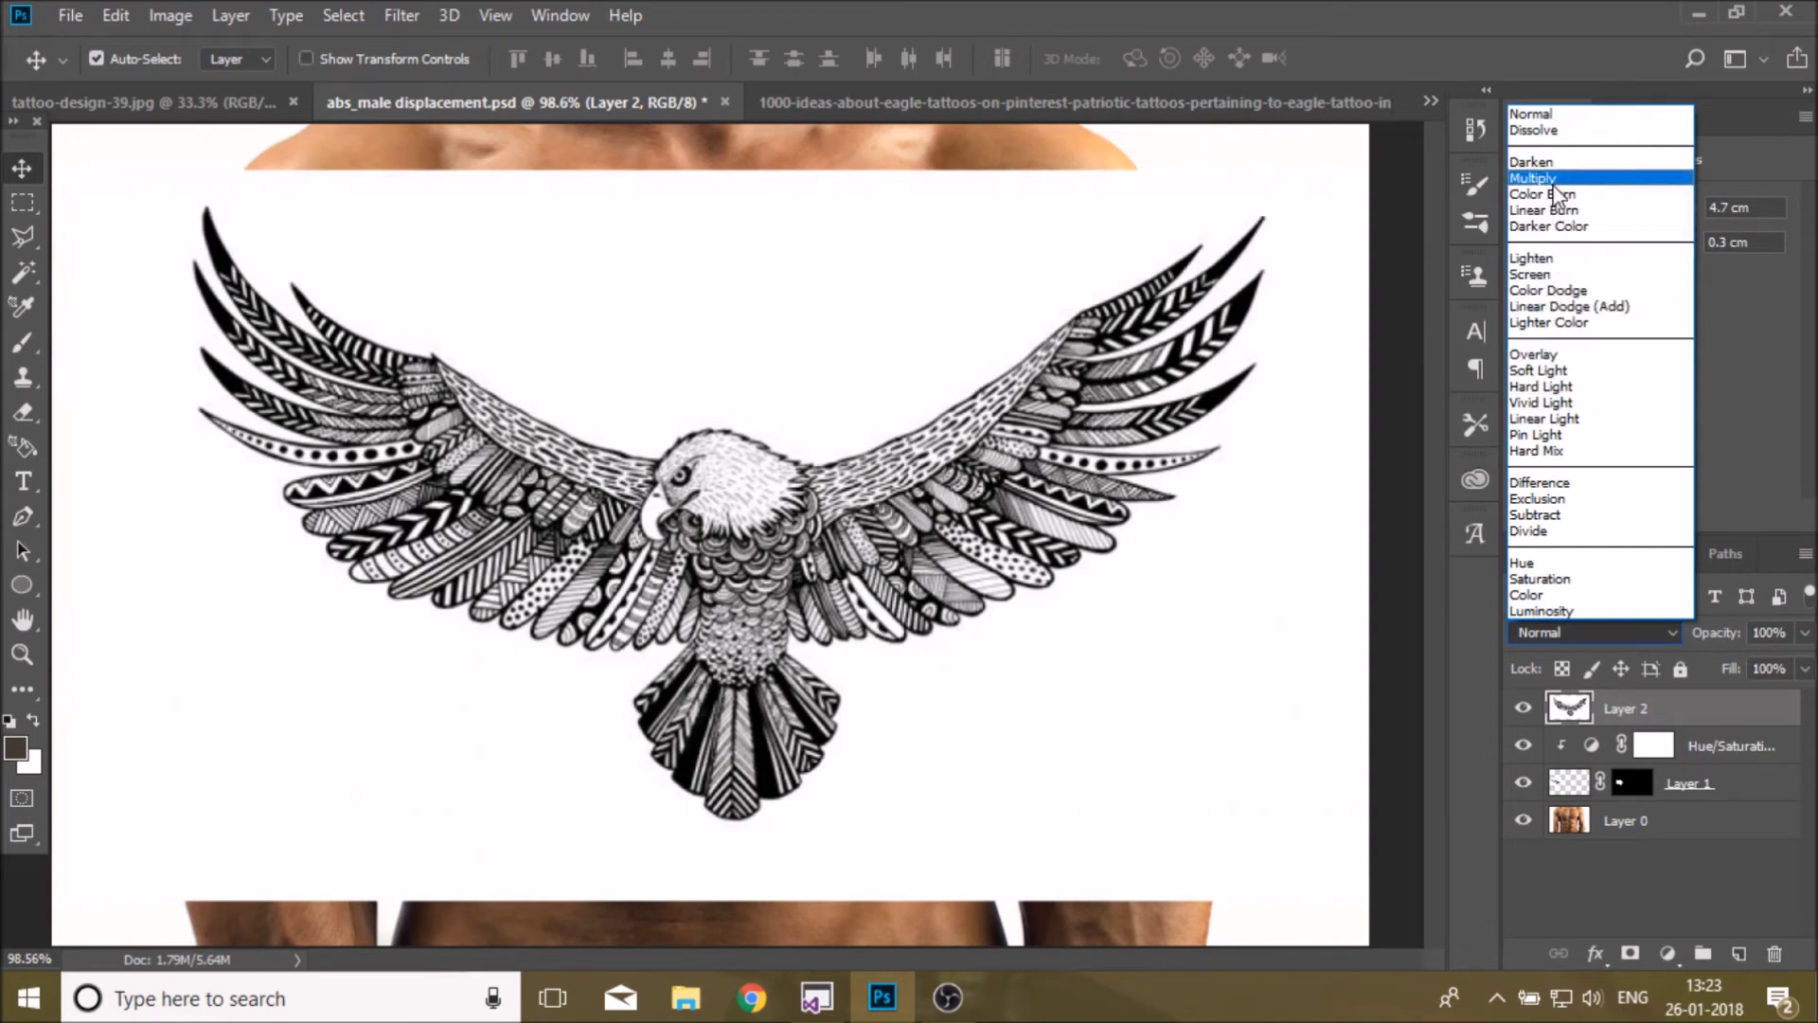
pyautogui.click(1531, 178)
pyautogui.moveTo(790, 578); pyautogui.dragTo(747, 462)
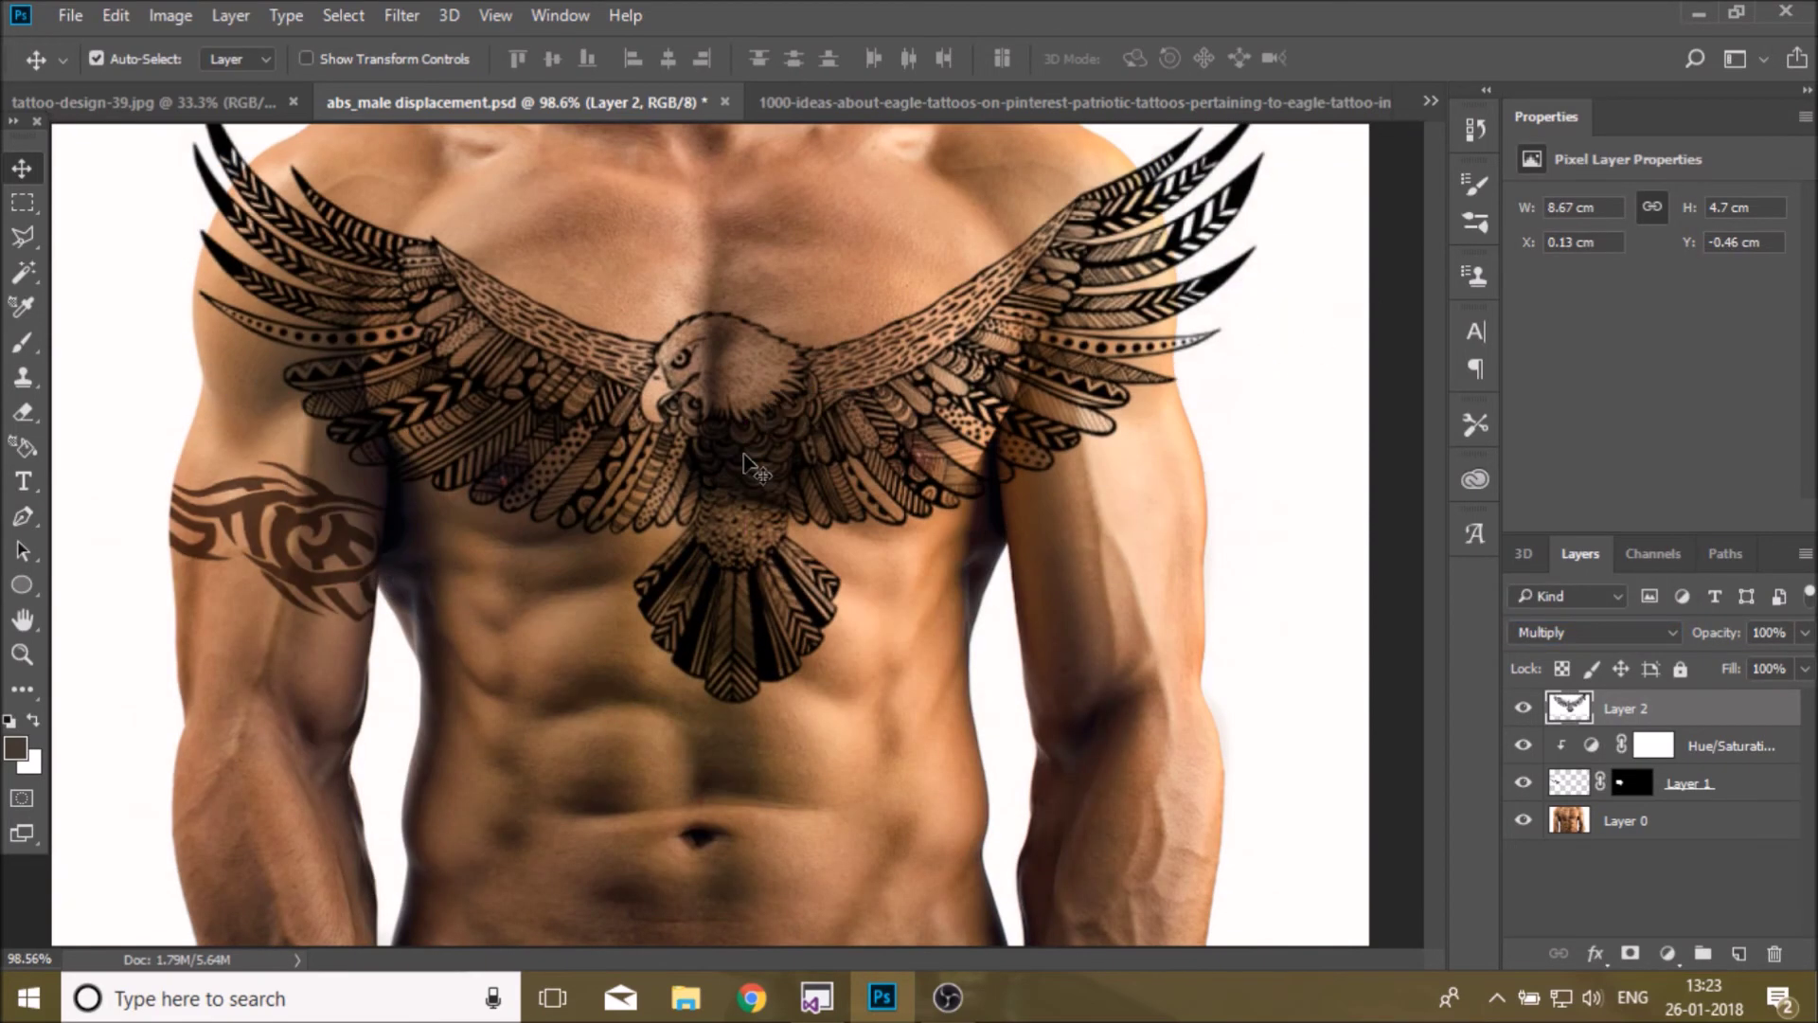
# - Free-transform the eagle tattoo to about half size, centre it on the upper chest, and commit
pyautogui.hotkey('ctrl', 't')
pyautogui.moveTo(1418, 783); pyautogui.dragTo(1087, 566)
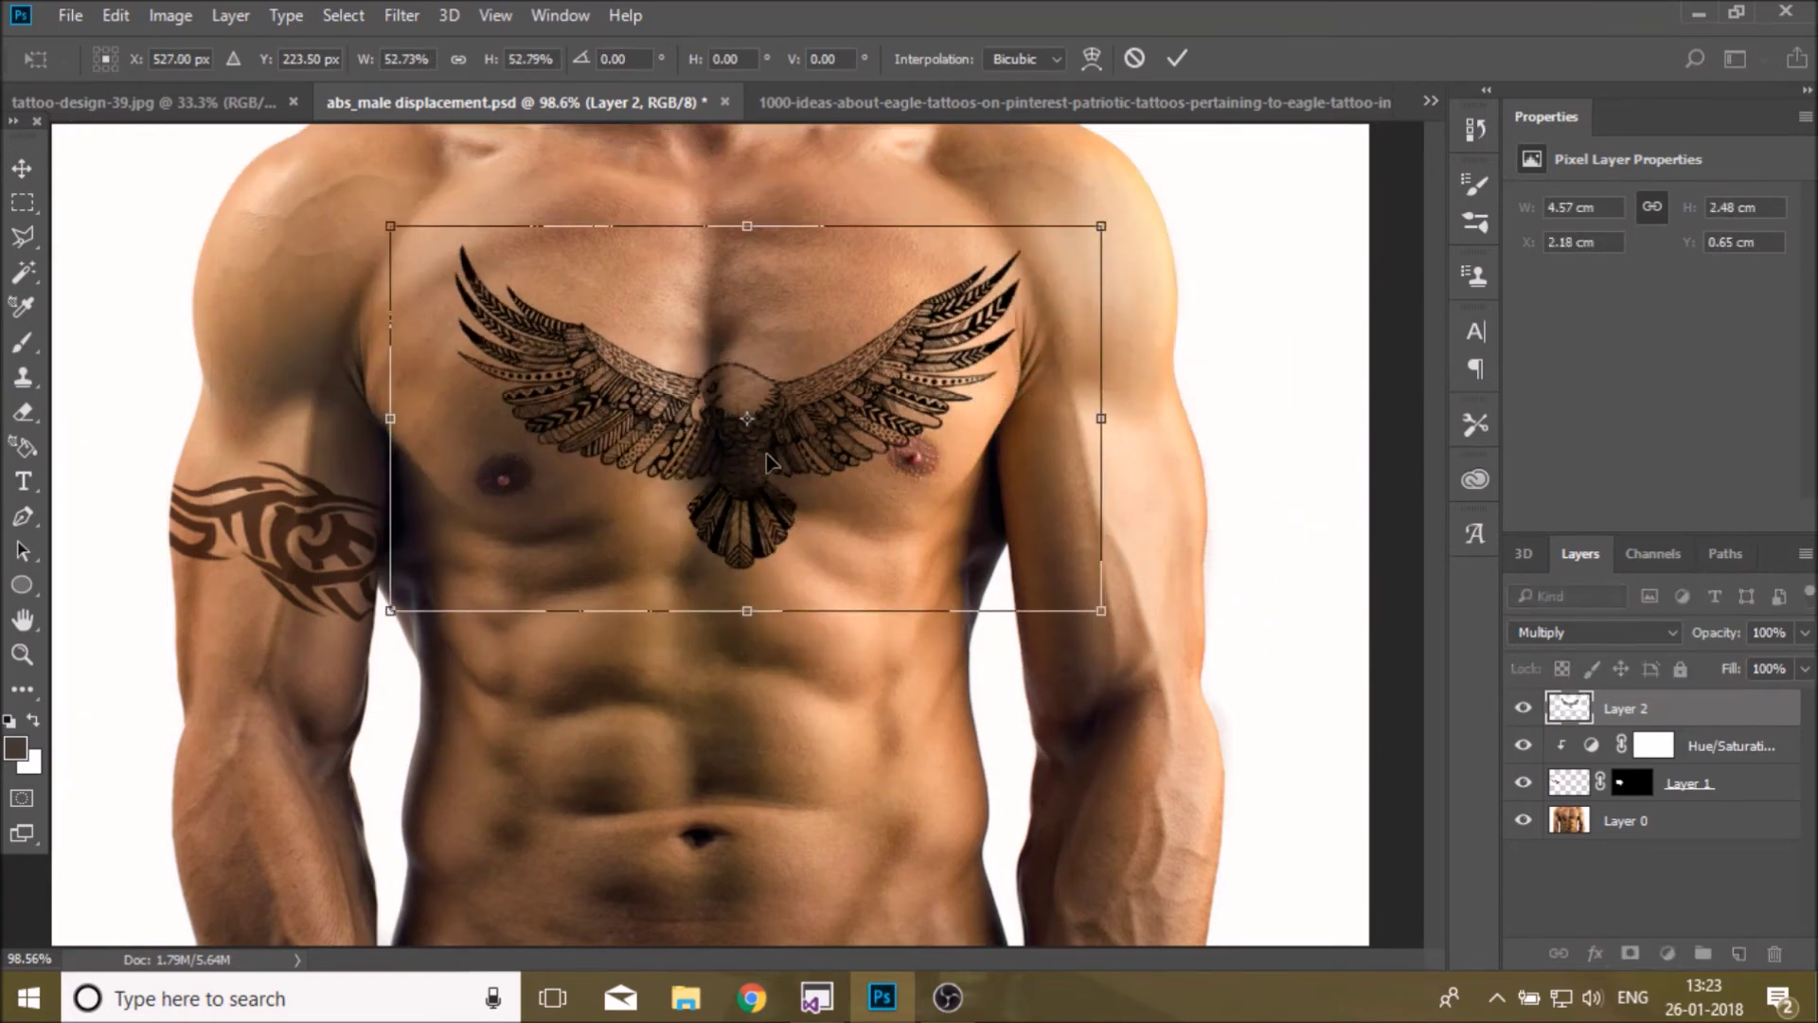
pyautogui.moveTo(765, 453); pyautogui.dragTo(717, 379)
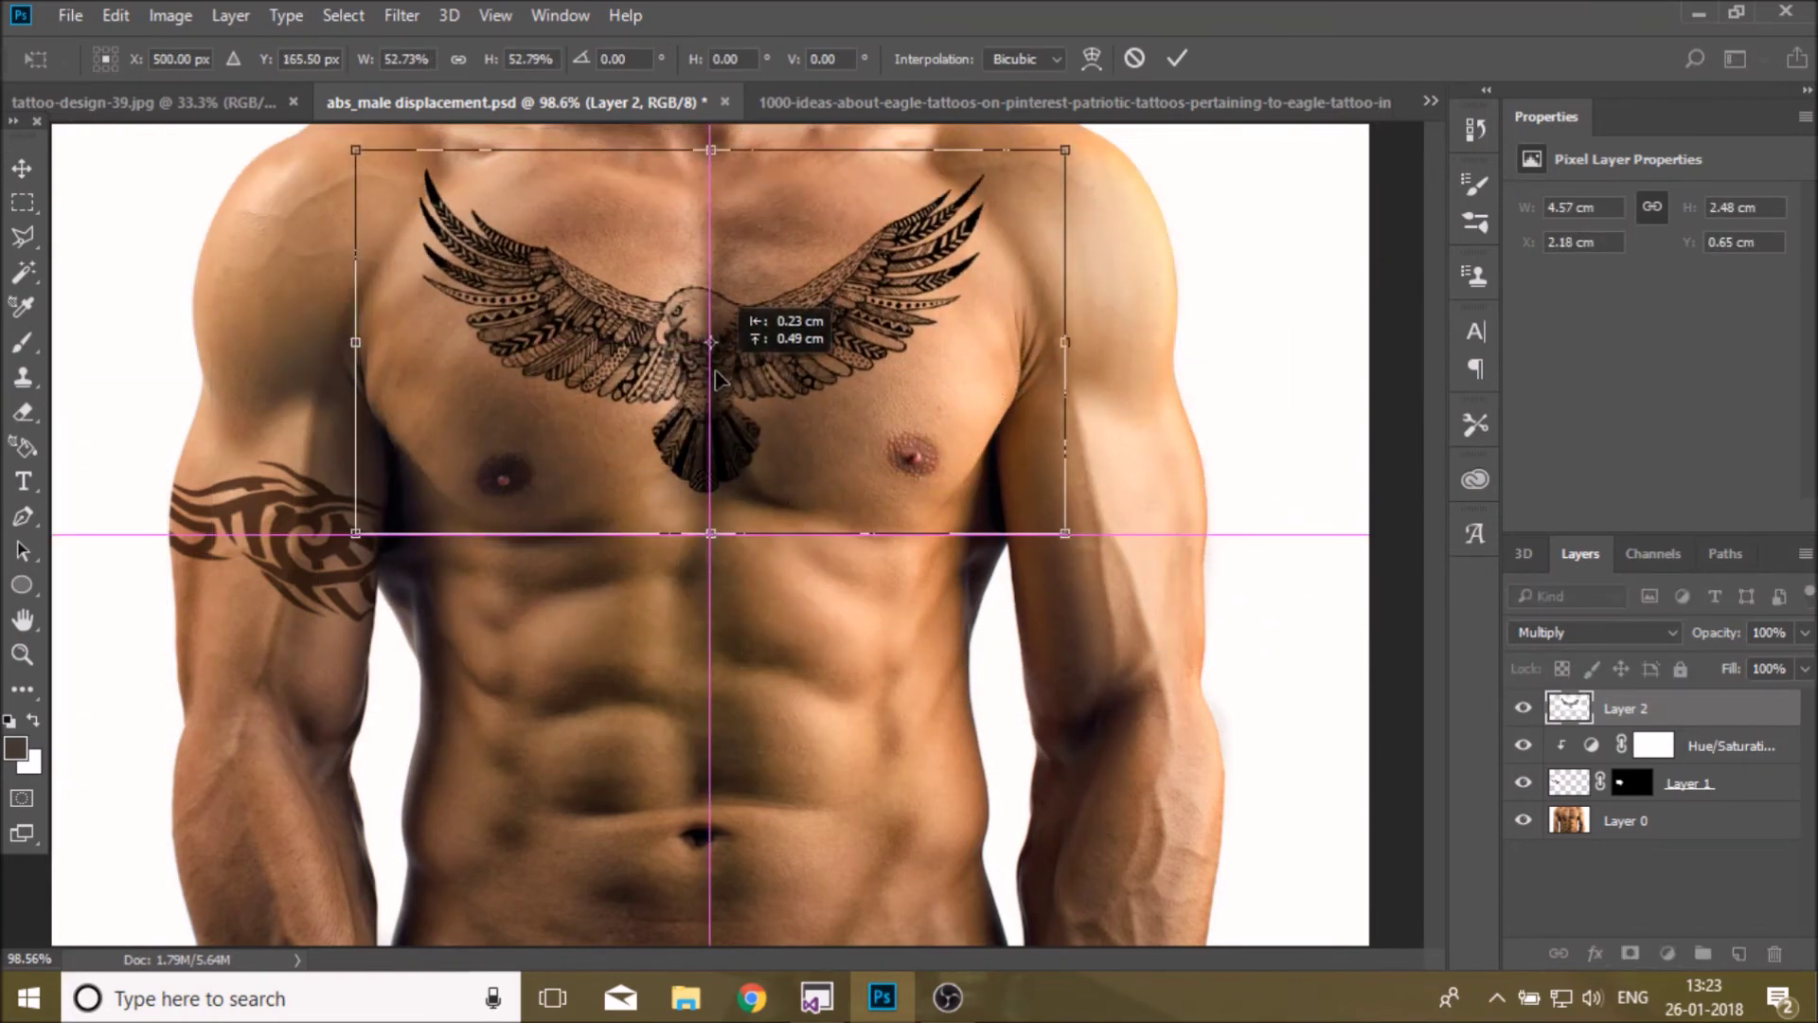
pyautogui.moveTo(729, 381); pyautogui.dragTo(729, 381)
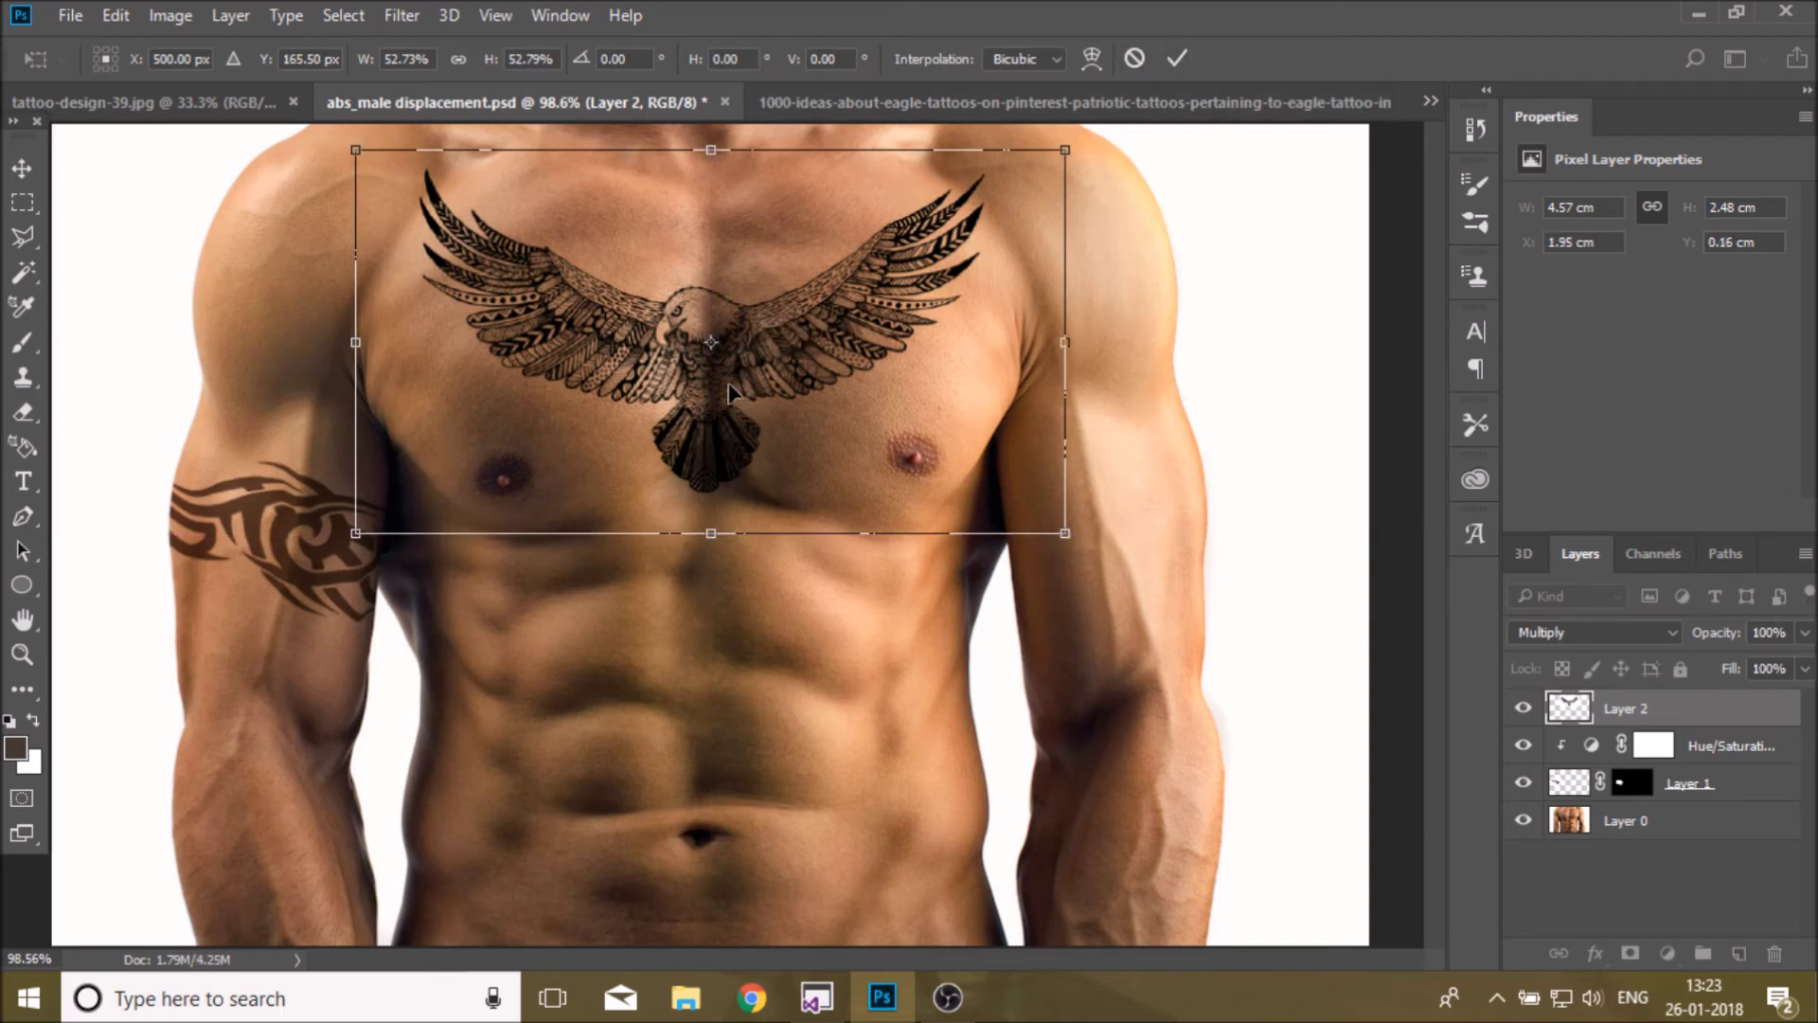
pyautogui.click(1177, 58)
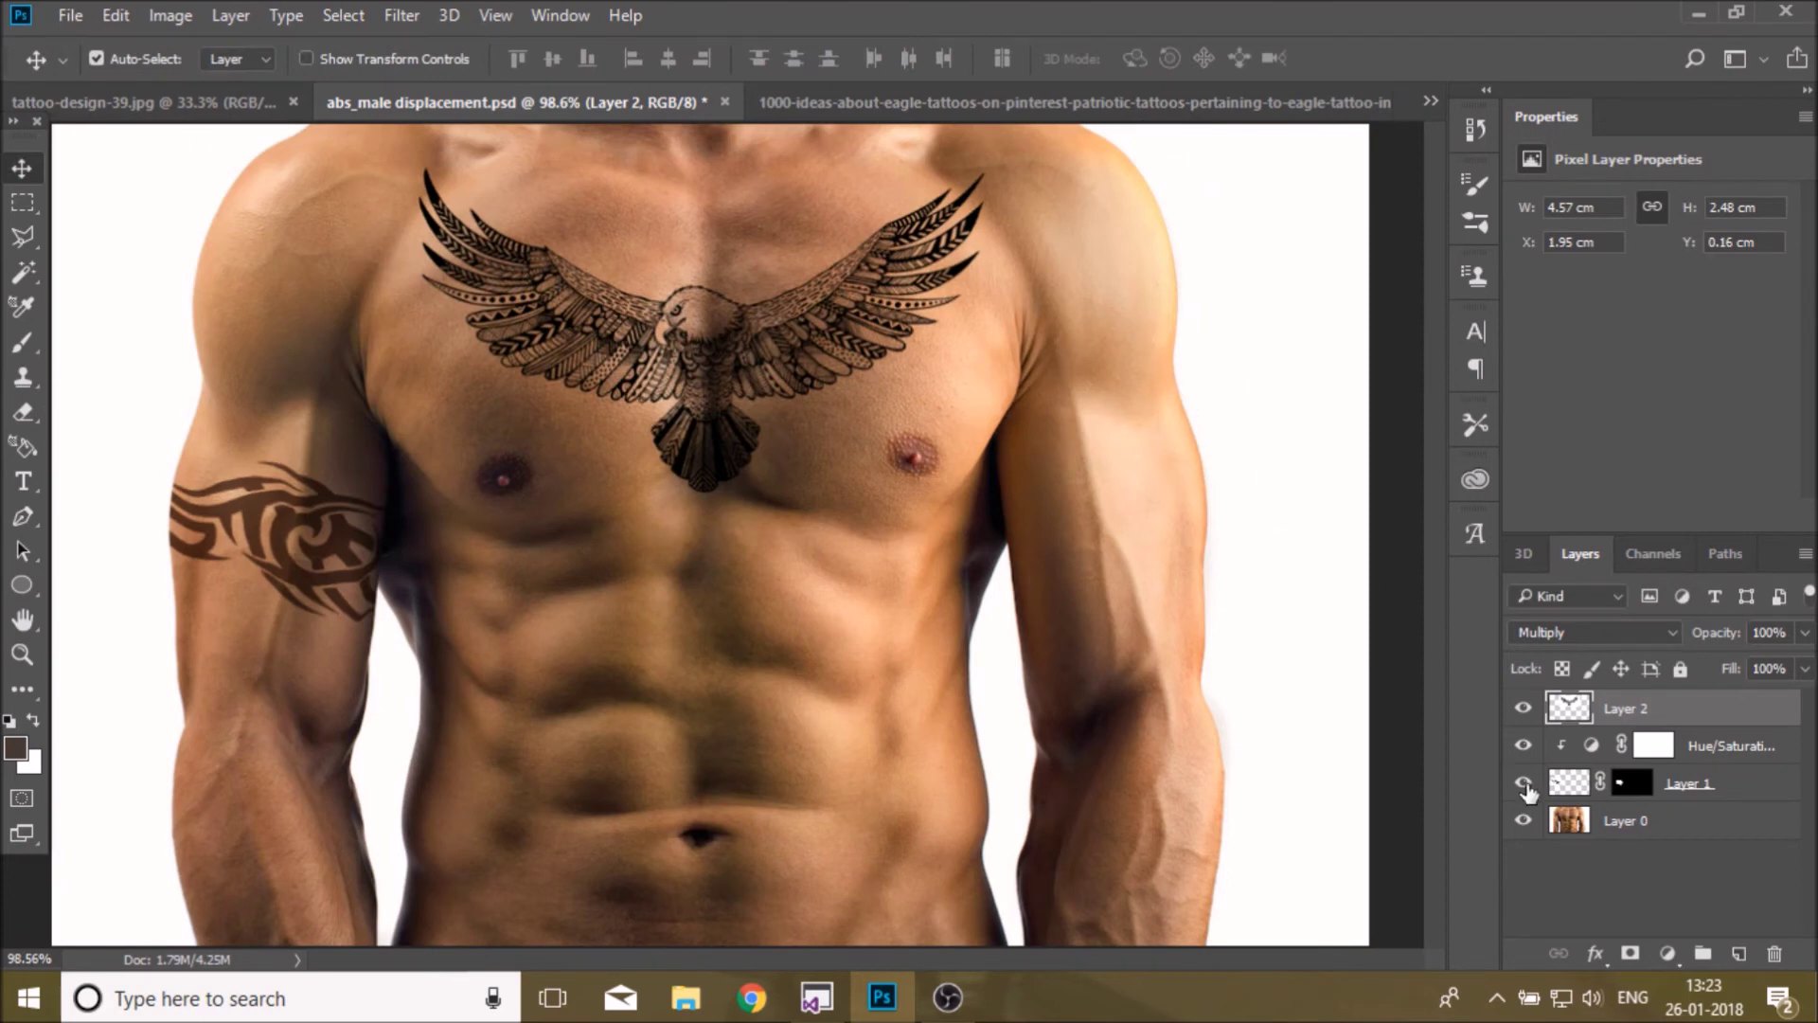
# - Lower Layer 2's fill to 72% so the eagle fades into the chest skin
pyautogui.click(1805, 669)
pyautogui.moveTo(1805, 703); pyautogui.dragTo(1768, 701)
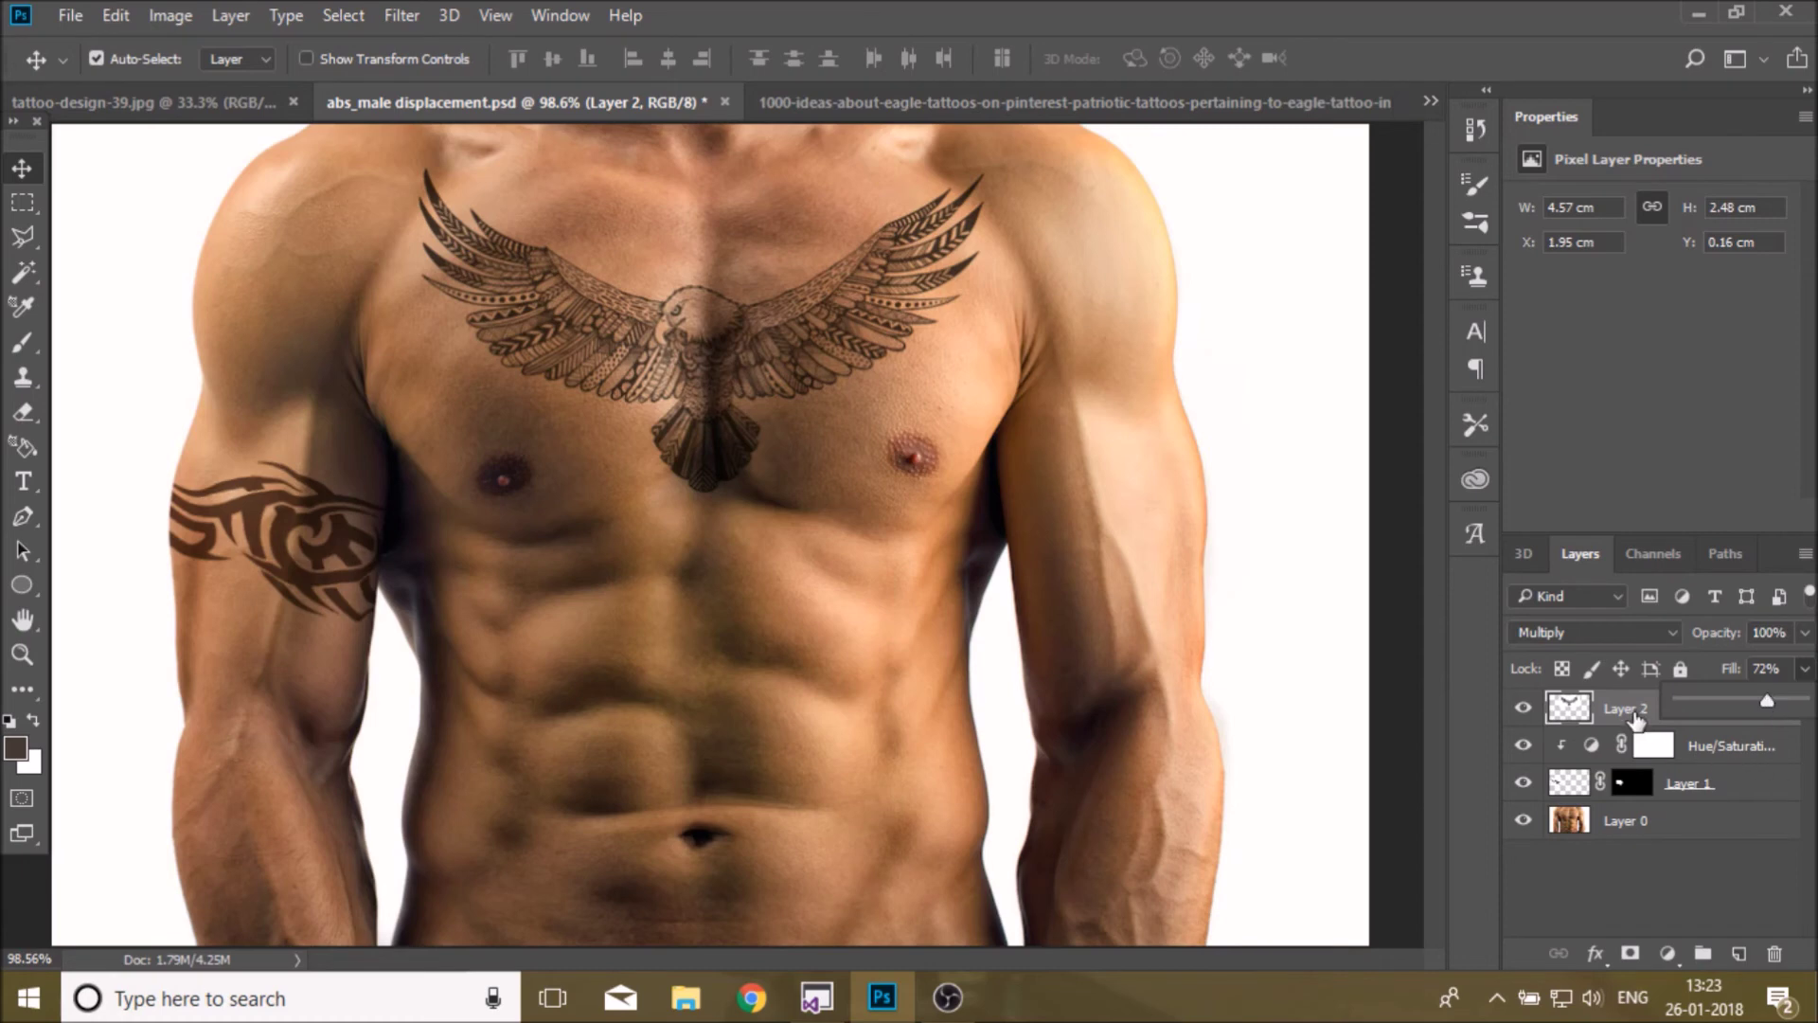
pyautogui.click(420, 16)
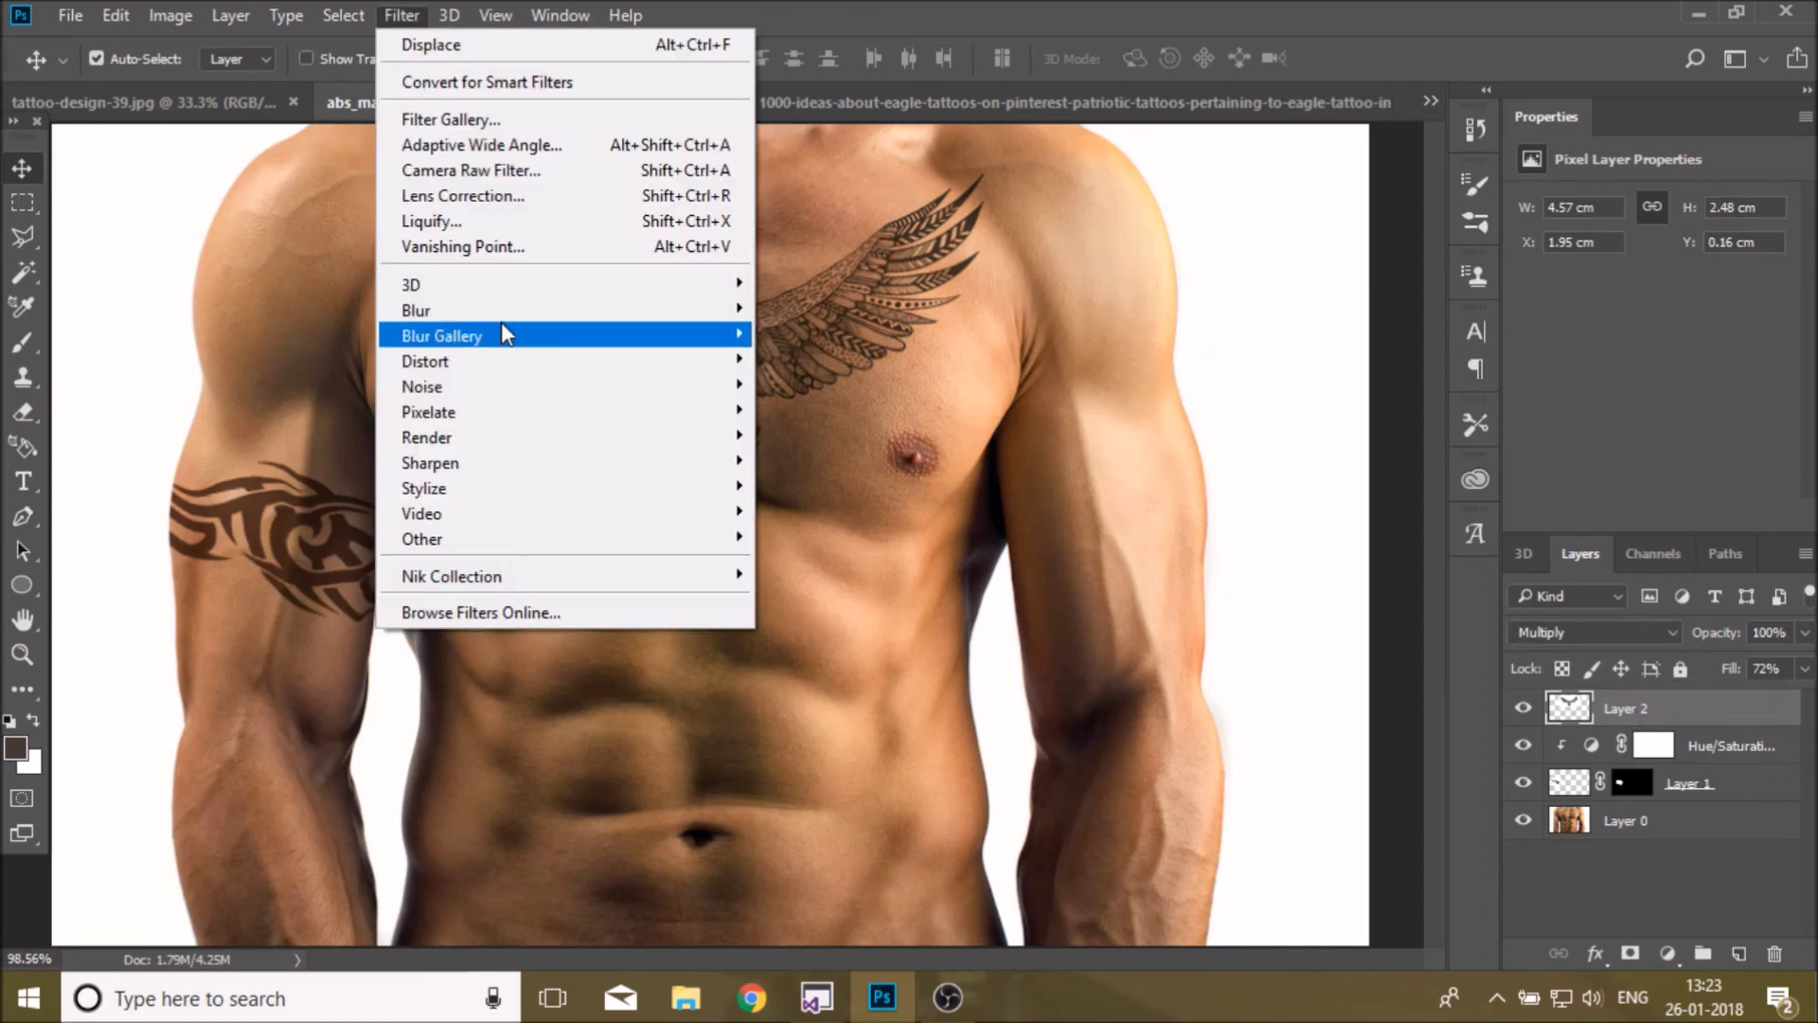
# - Displace the eagle using abs_male displacement.psd, then raise Layer 2's fill back to 100%
pyautogui.moveTo(426, 361)
pyautogui.click(863, 373)
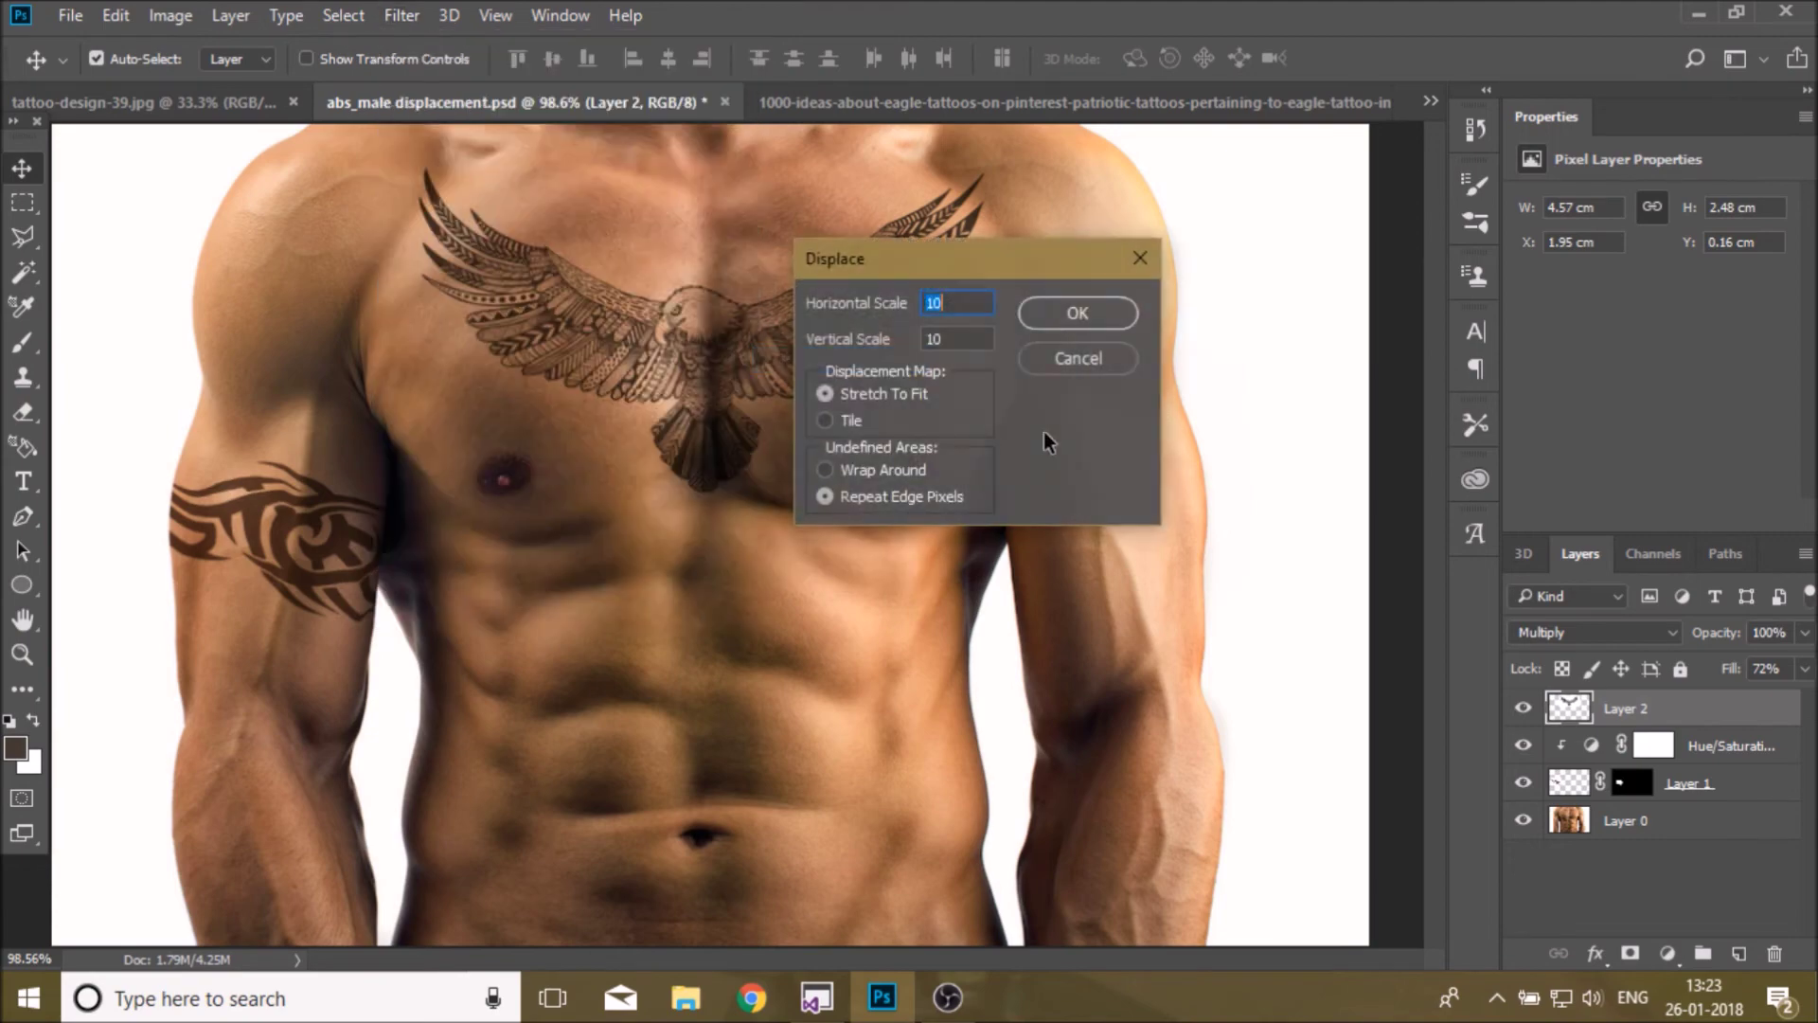
pyautogui.click(1070, 316)
pyautogui.write('abs')
pyautogui.click(369, 581)
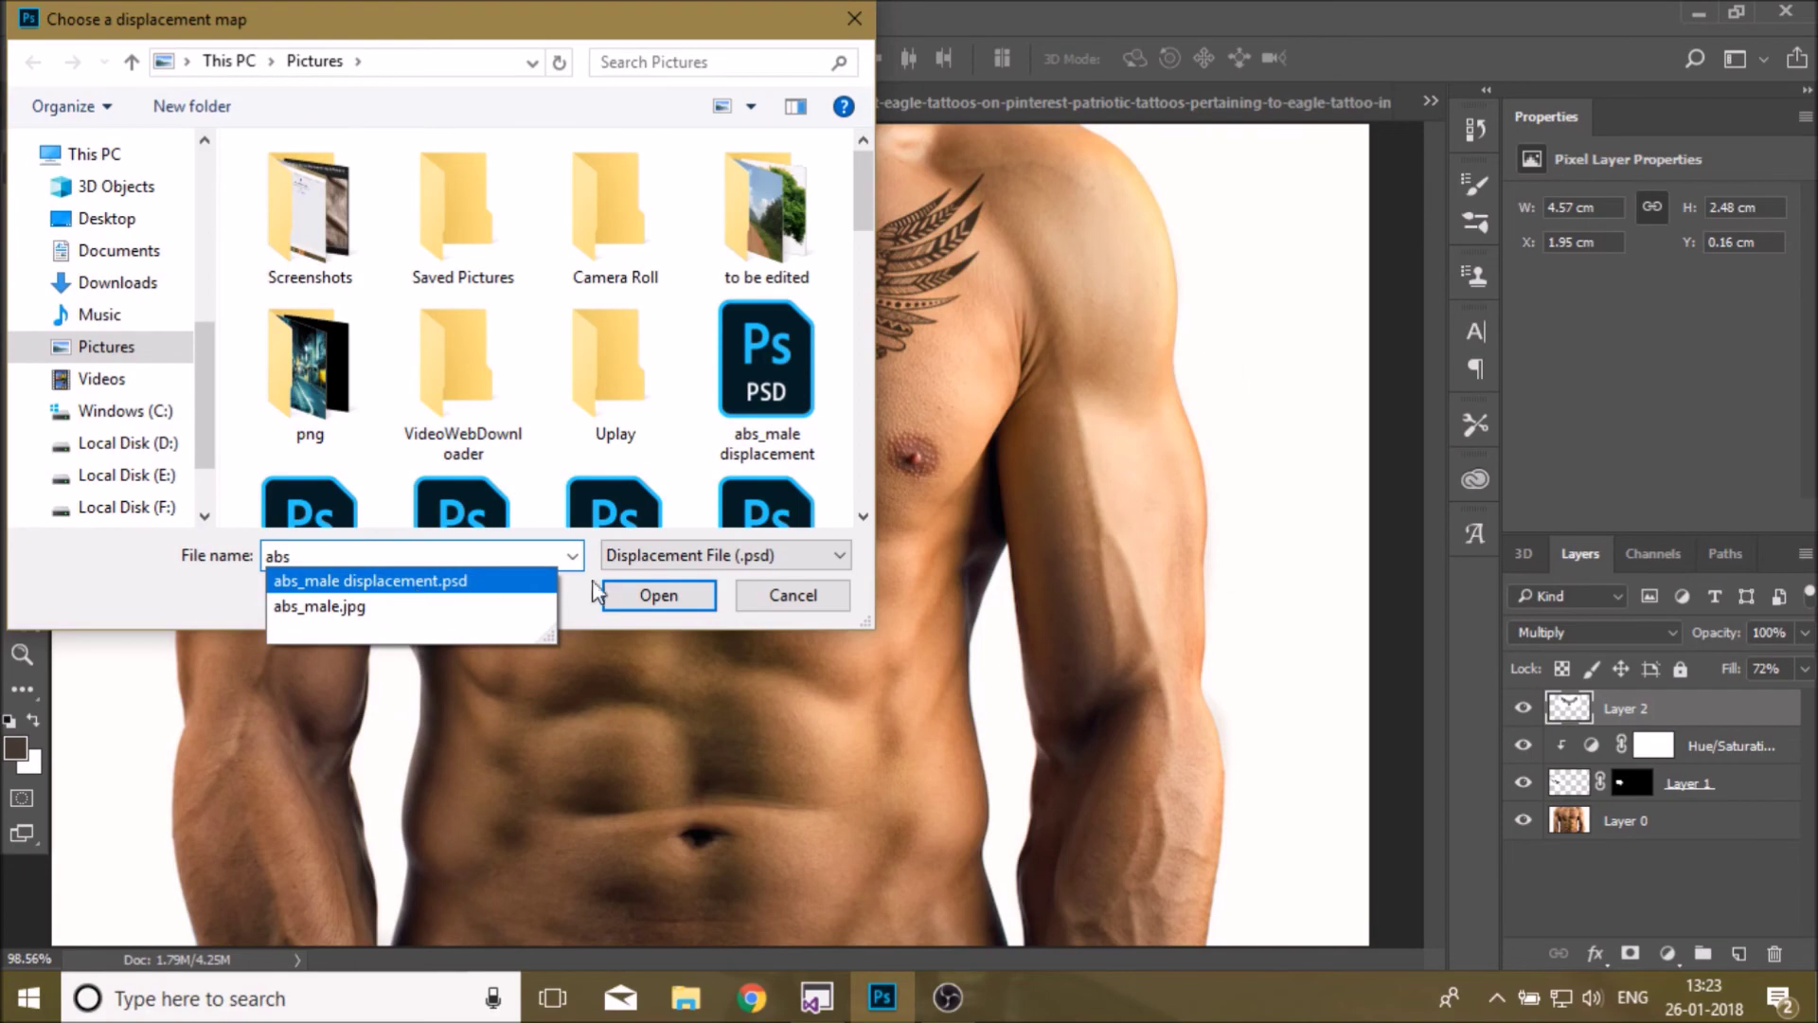
pyautogui.click(659, 595)
pyautogui.hotkey('ctrl', 'z')
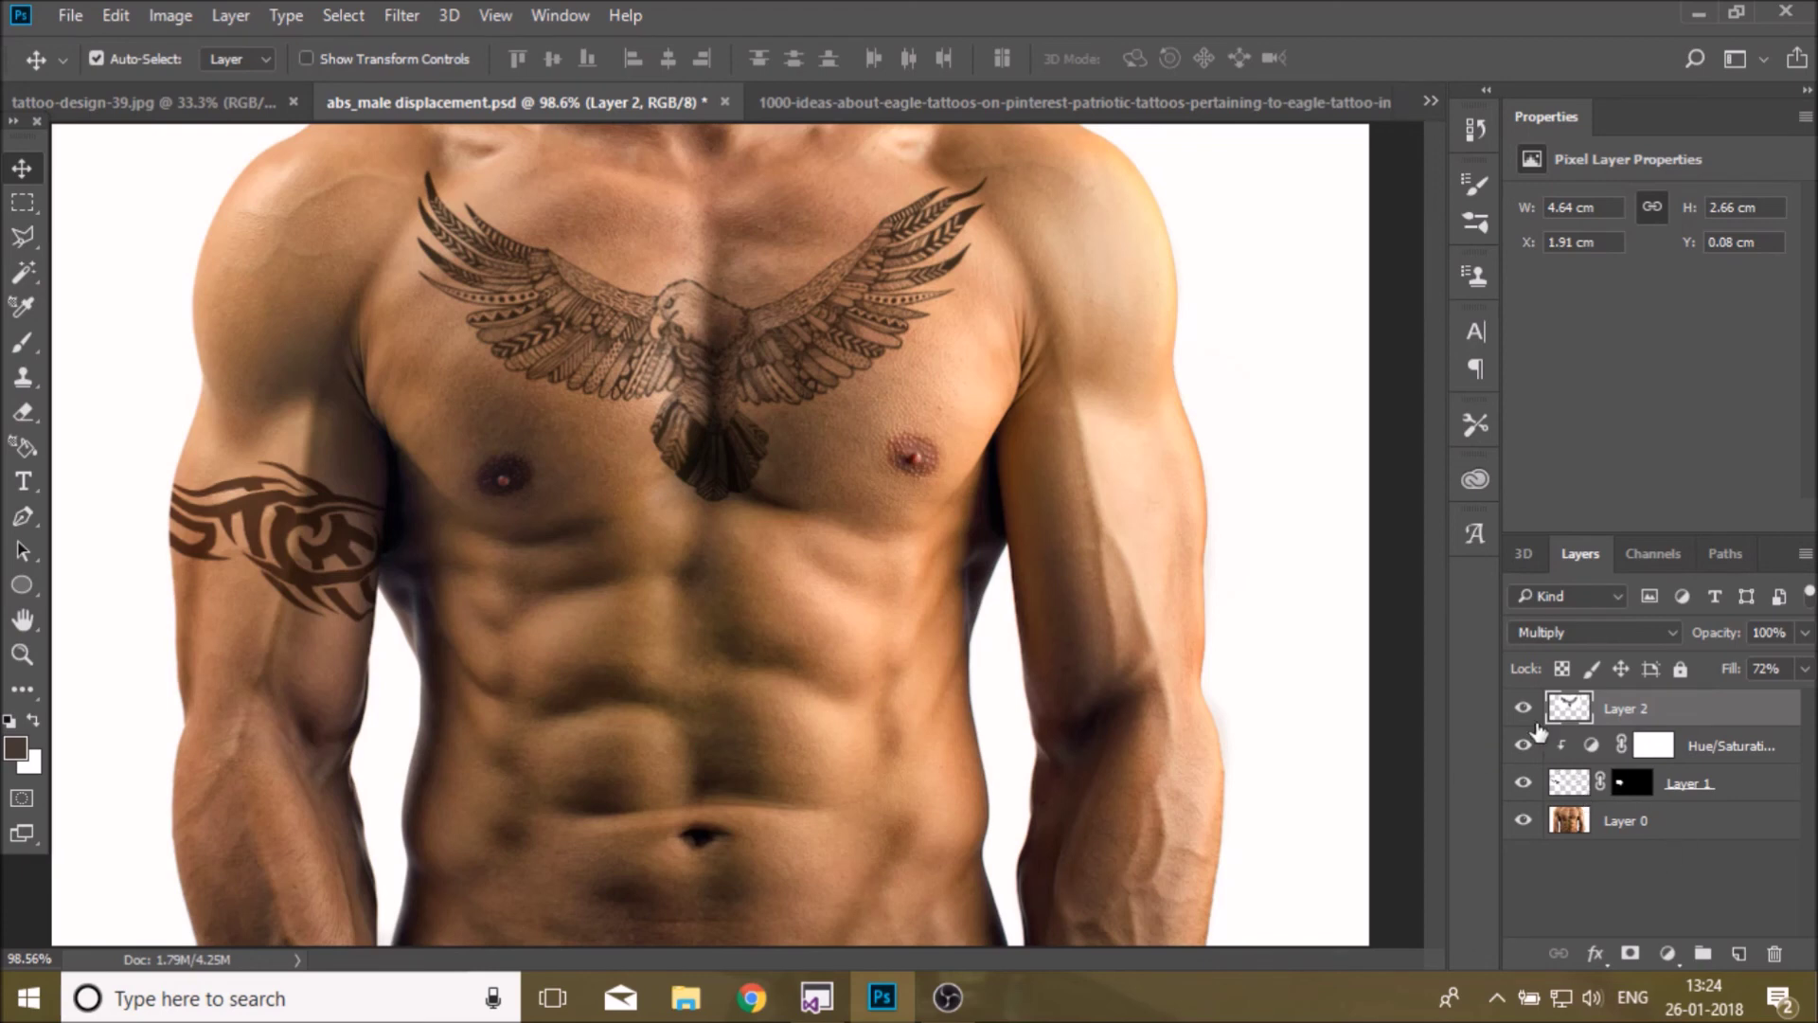
pyautogui.click(1805, 669)
pyautogui.moveTo(1770, 701); pyautogui.dragTo(1803, 703)
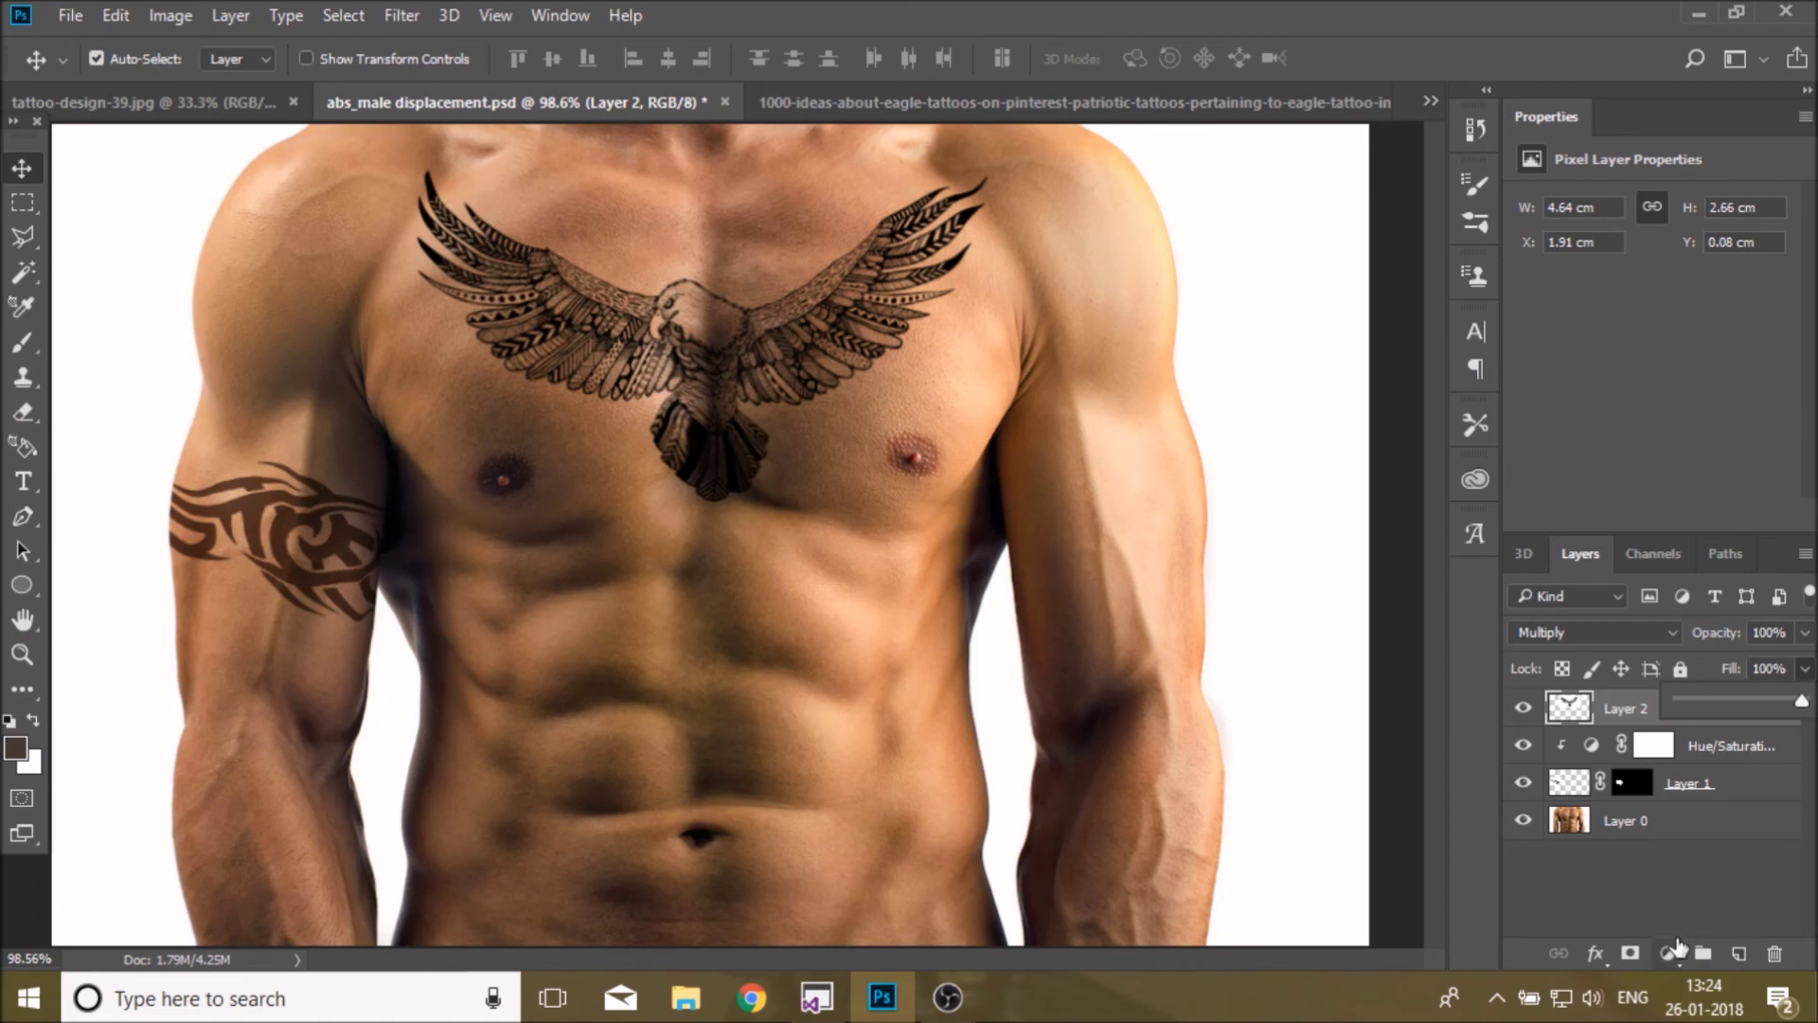
# - Add a Hue/Saturation layer clipped to Layer 2: hue -69, saturation +62, lightness +21
pyautogui.click(1670, 953)
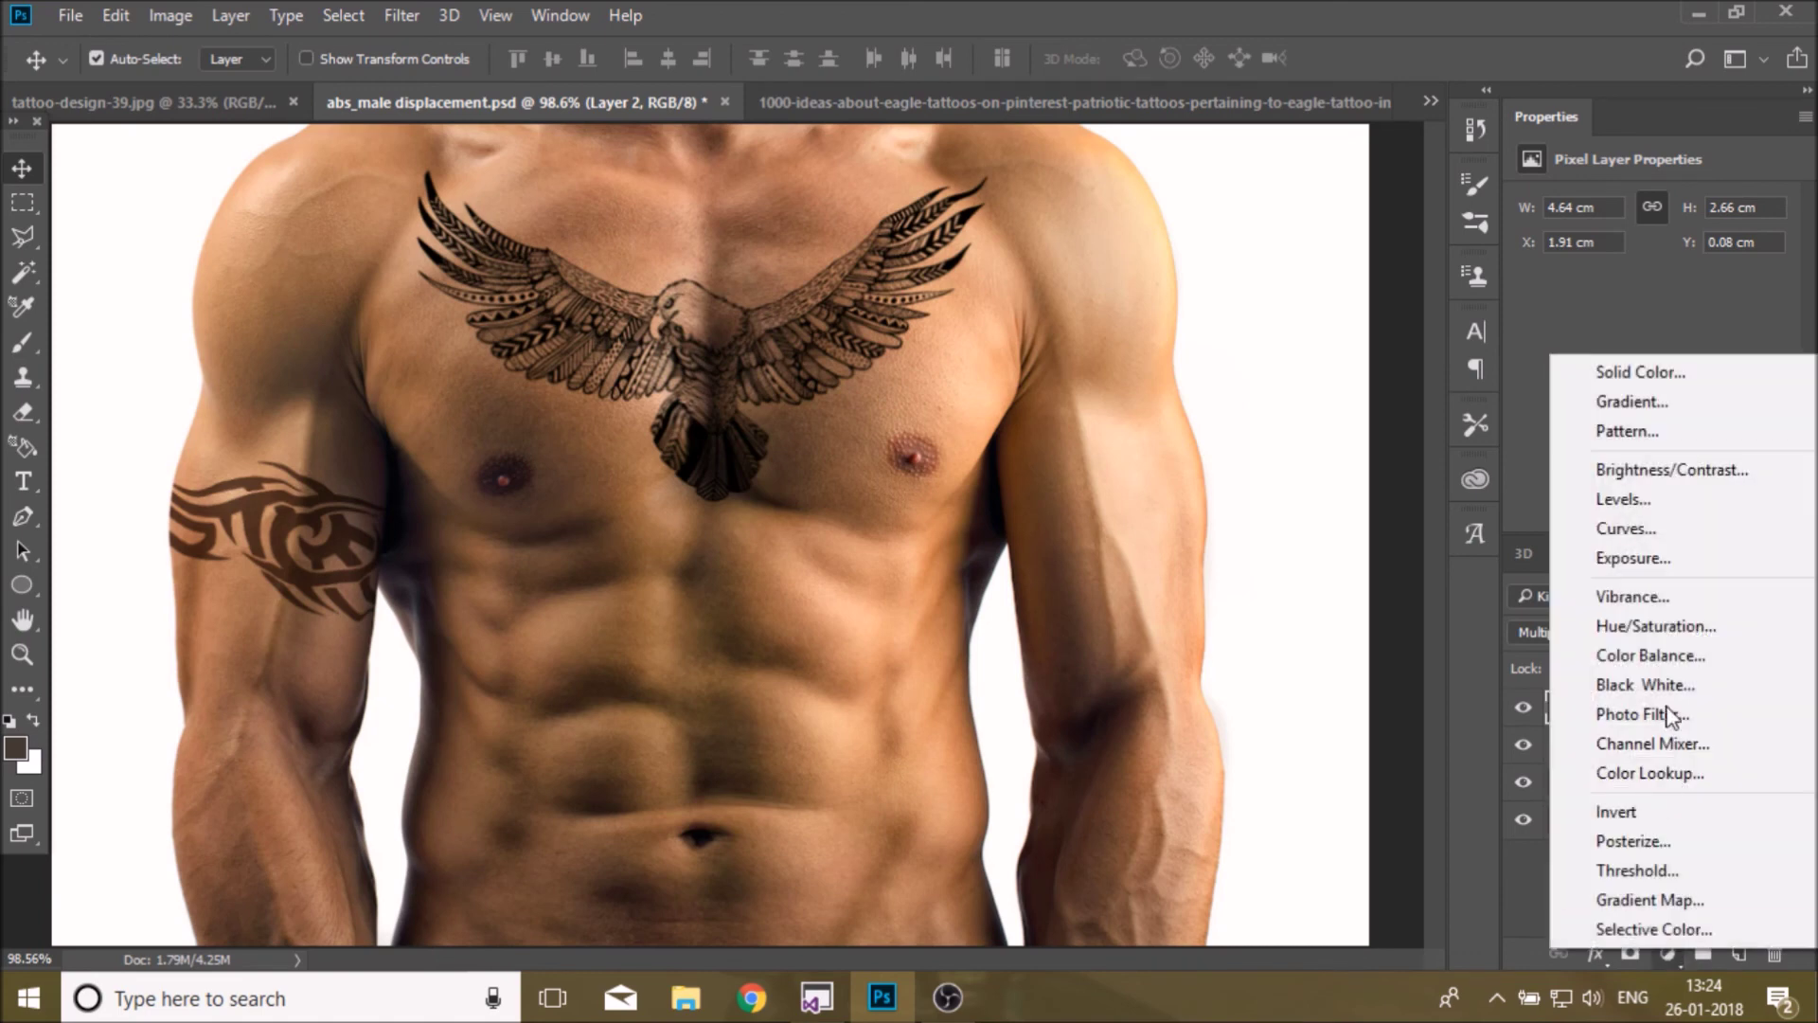
pyautogui.click(1673, 626)
pyautogui.click(1619, 516)
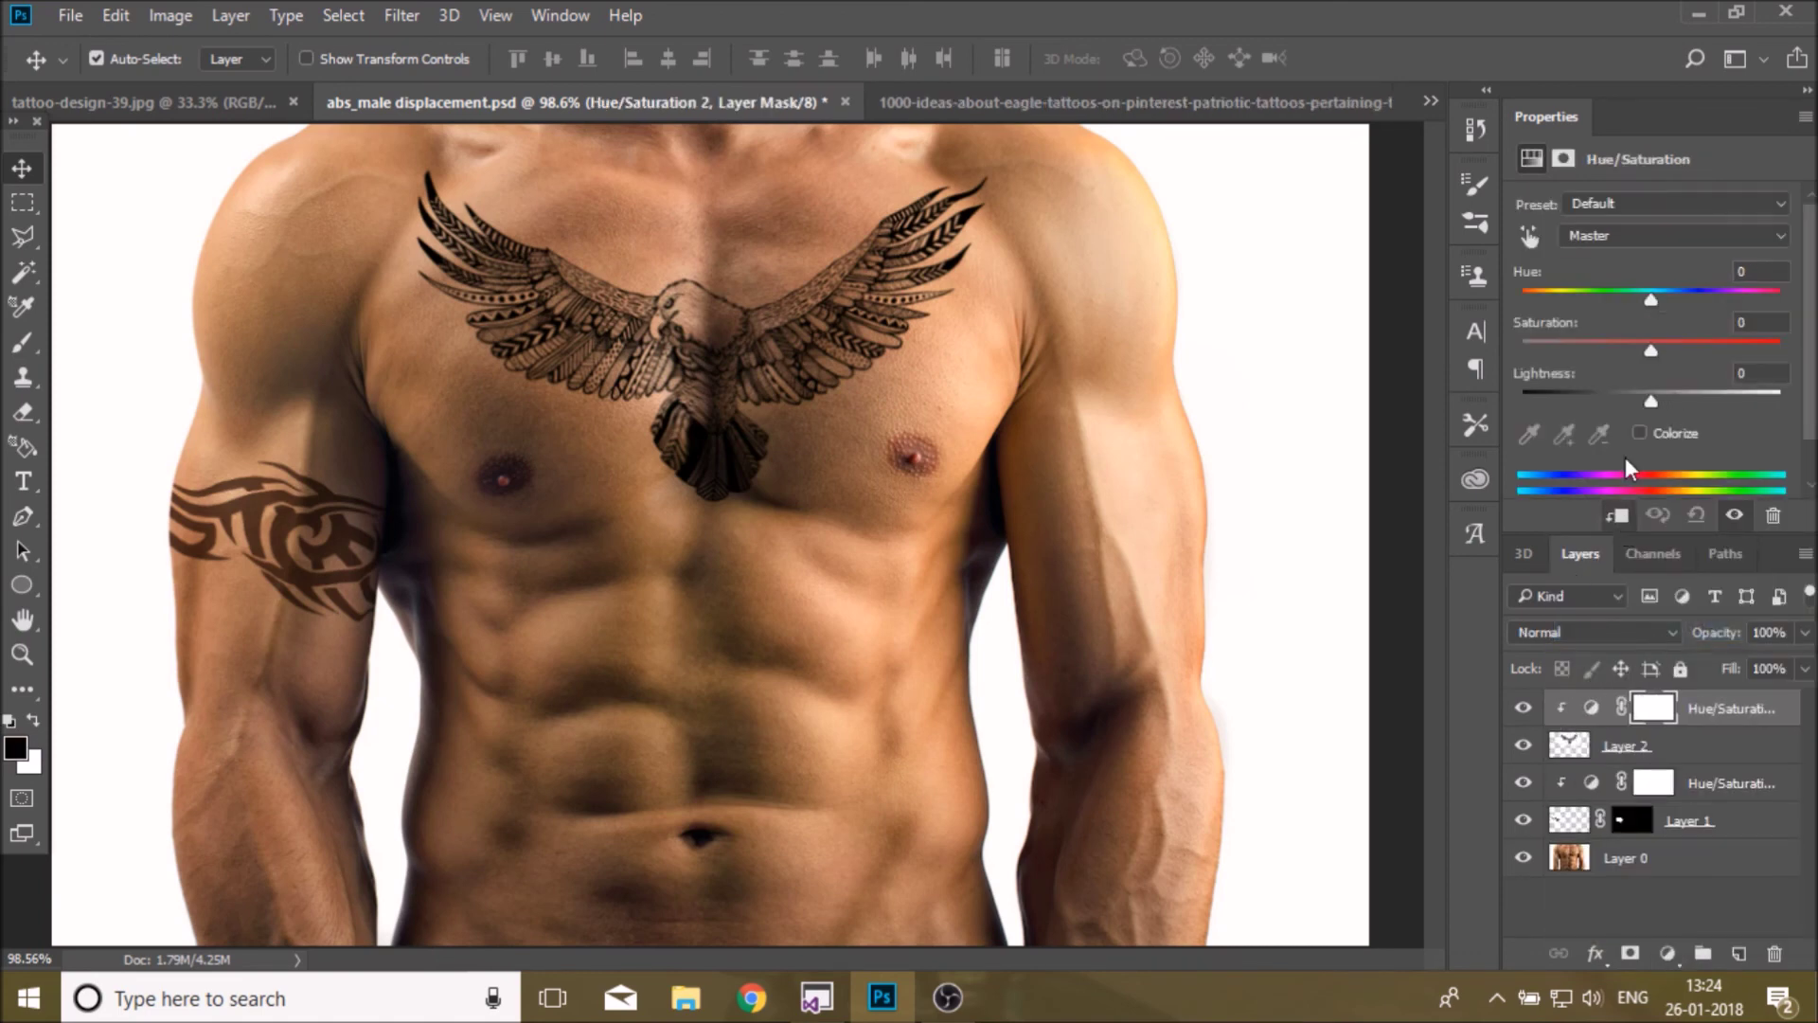
pyautogui.moveTo(1649, 398); pyautogui.dragTo(1678, 401)
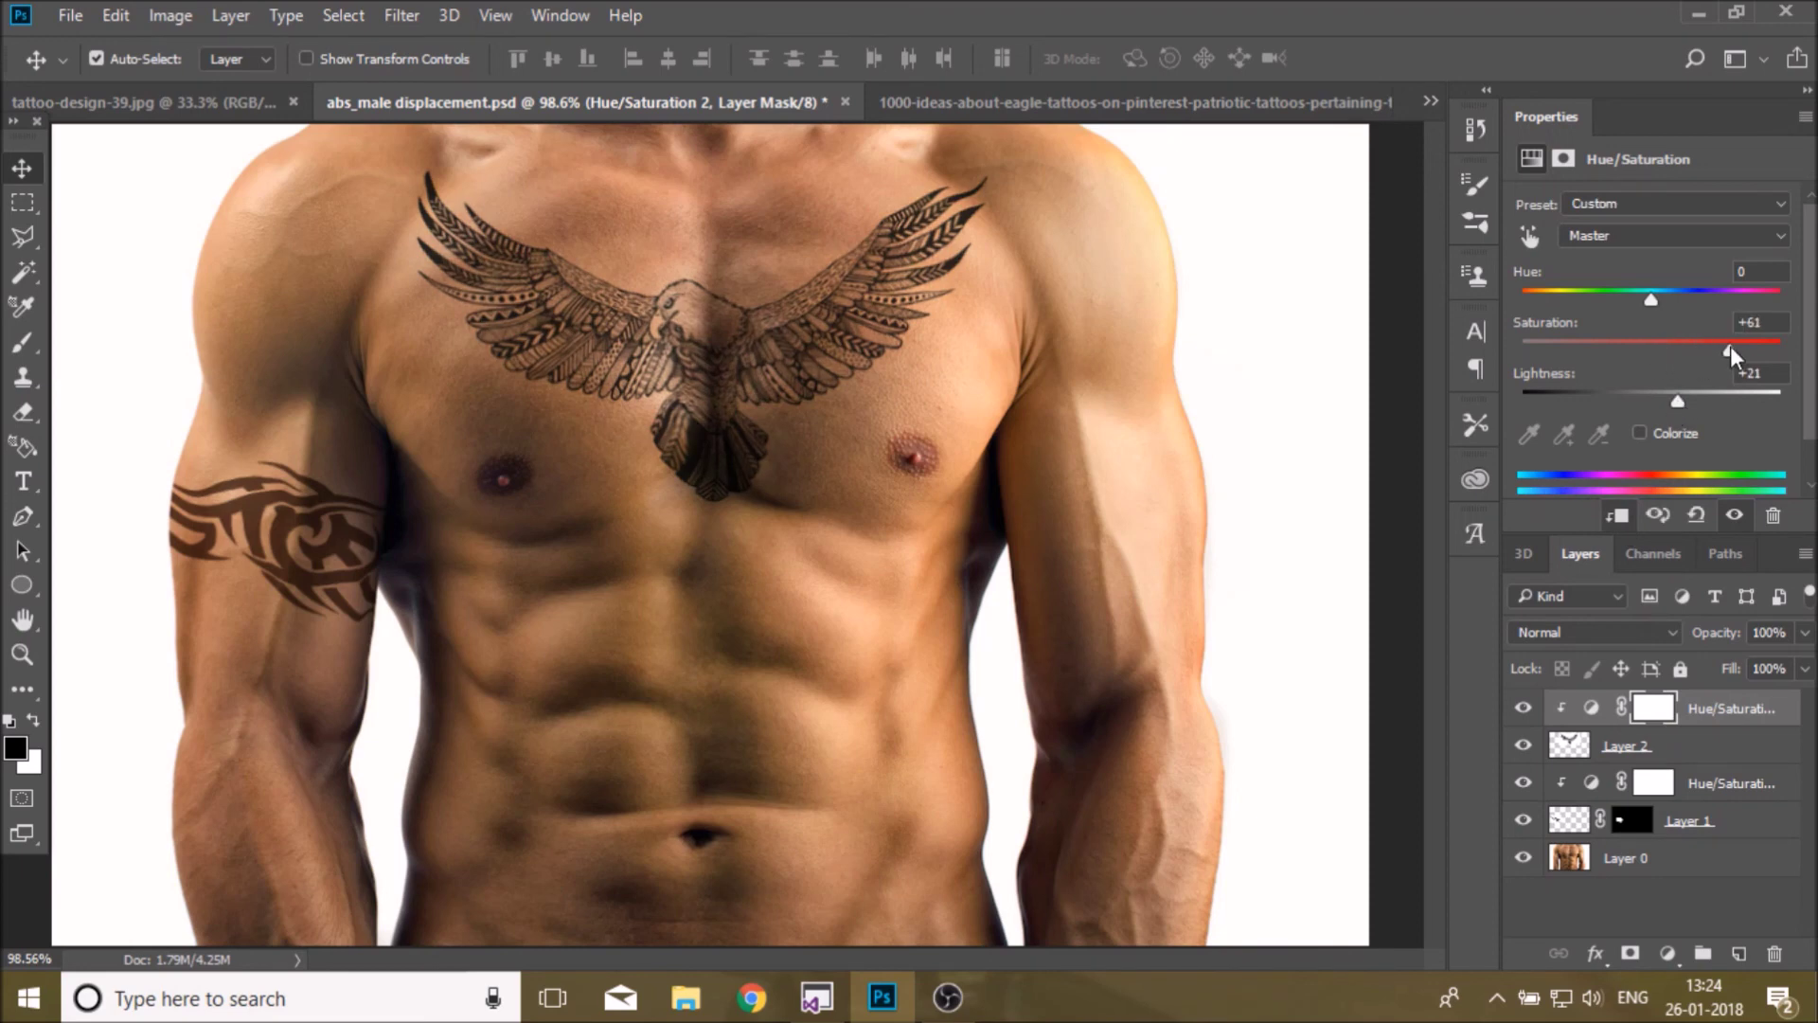
pyautogui.moveTo(1655, 298); pyautogui.dragTo(1581, 297)
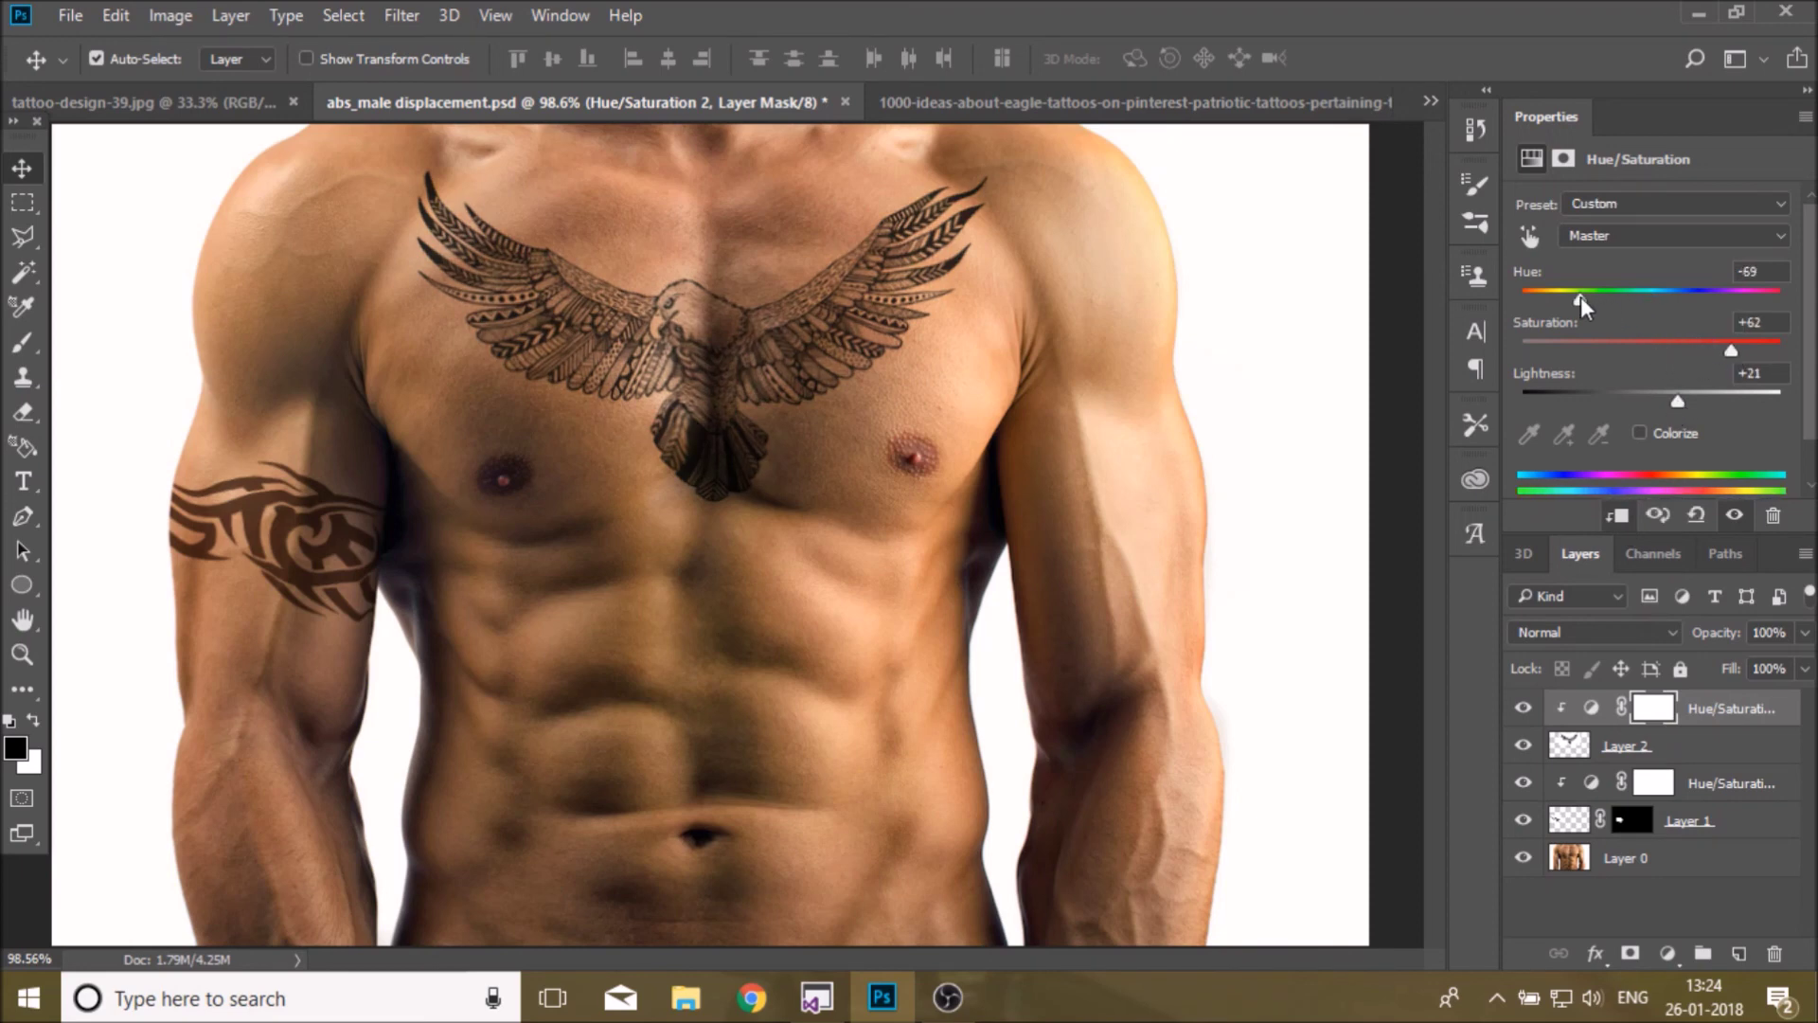
pyautogui.click(1524, 709)
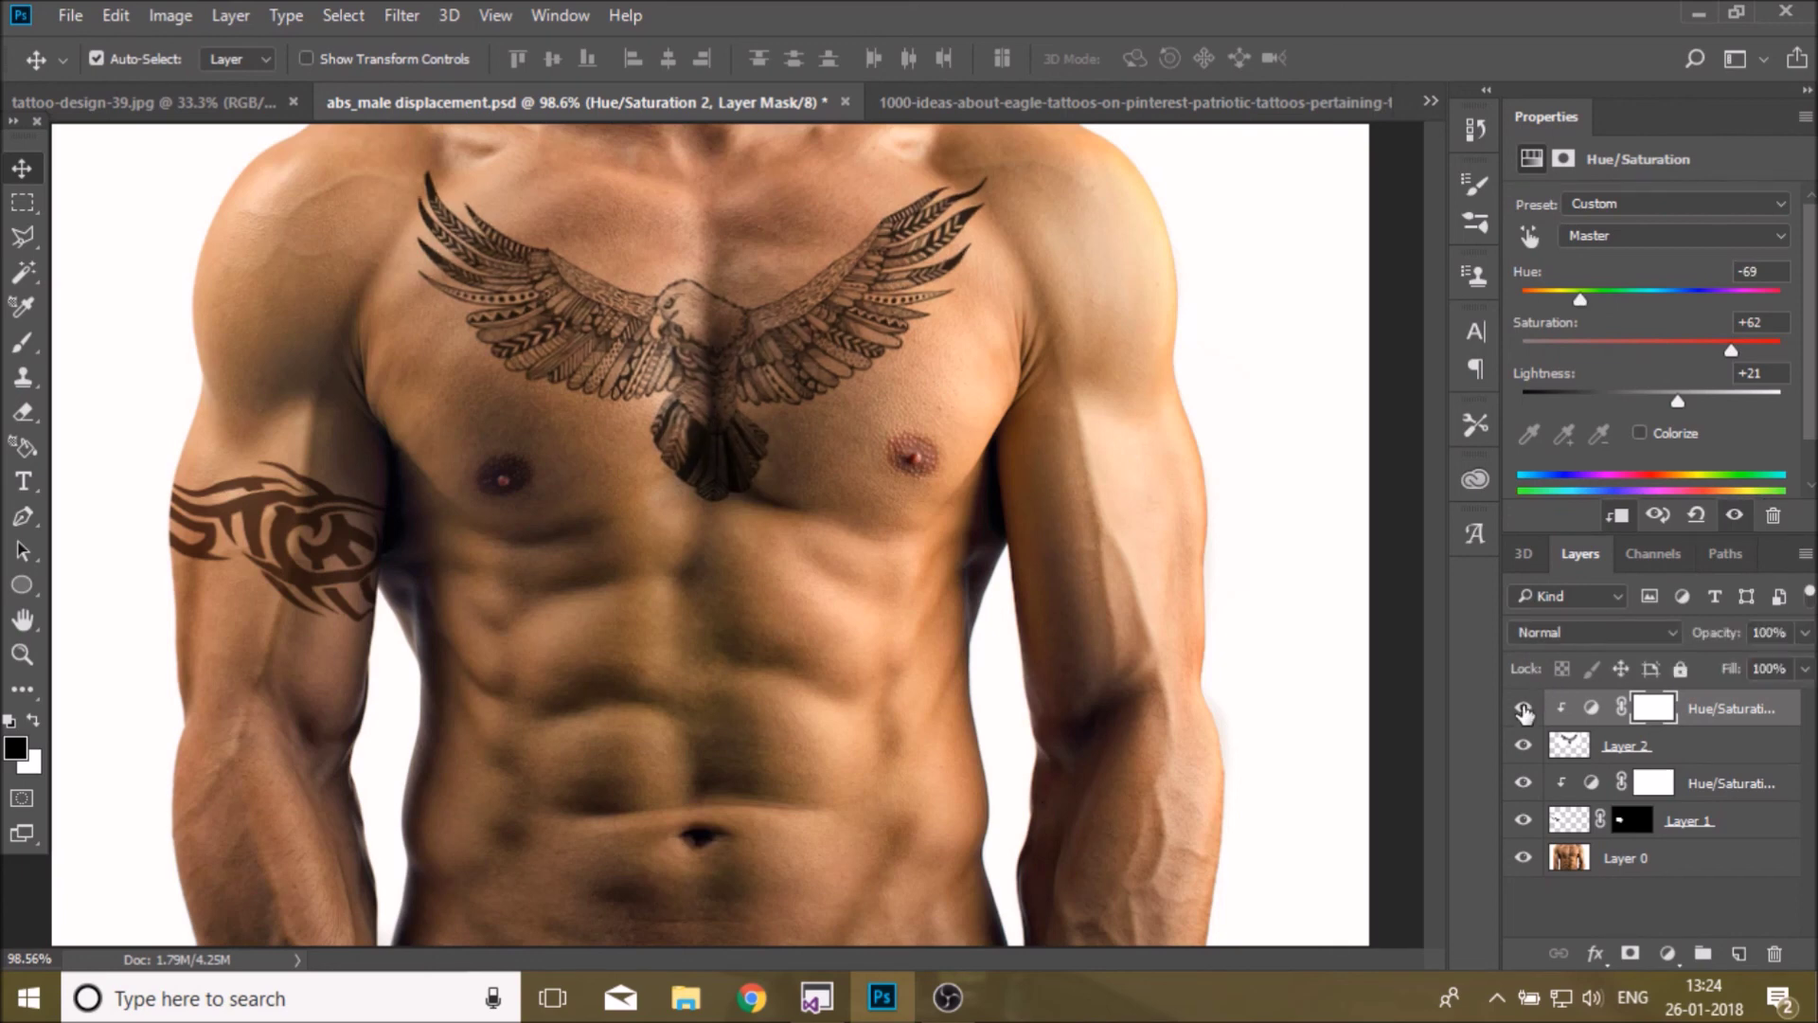